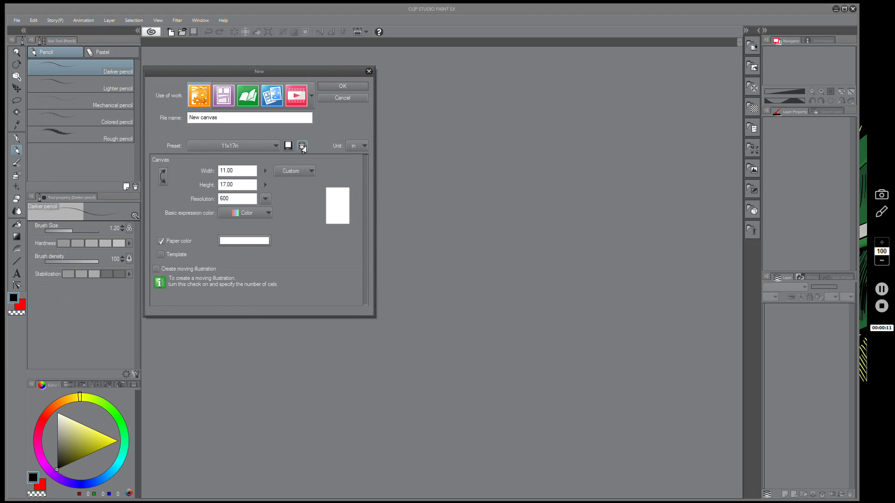
- Create a new 11 × 17 in color canvas at 600 dpi with a white paper layer
left_click(248, 119)
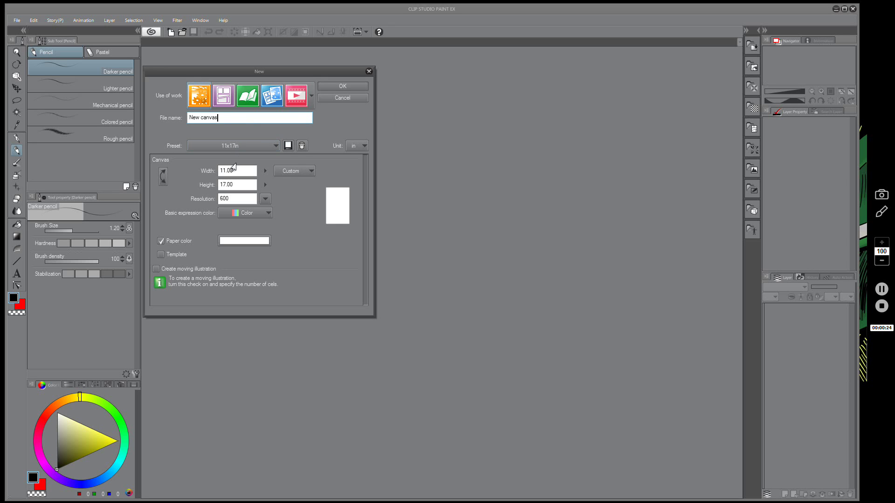
double_click(232, 200)
left_click(240, 197)
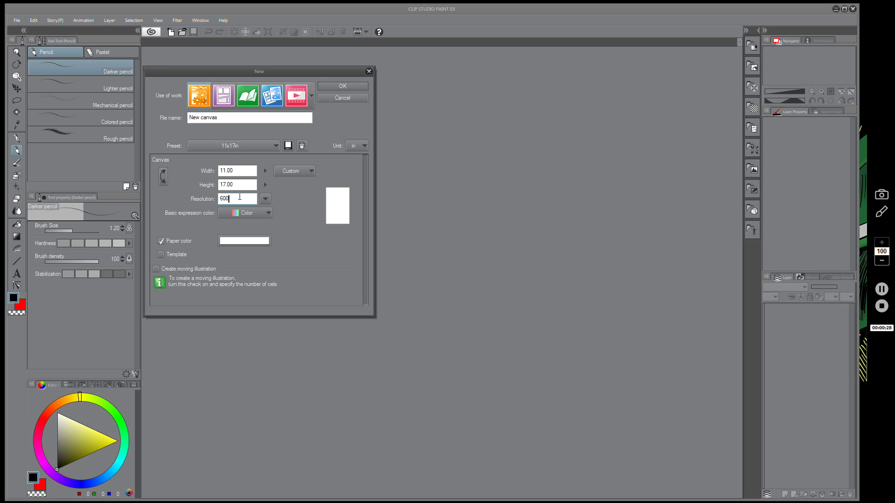
left_click(333, 89)
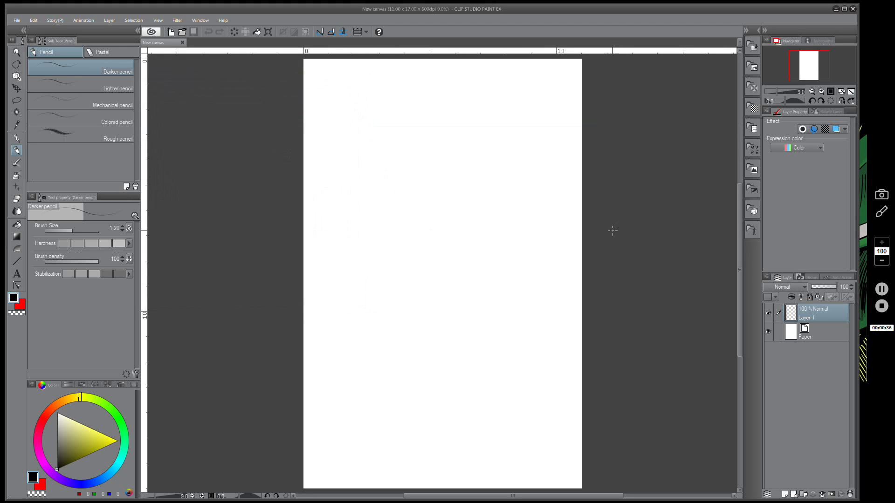
scroll(421, 176, "up", 1)
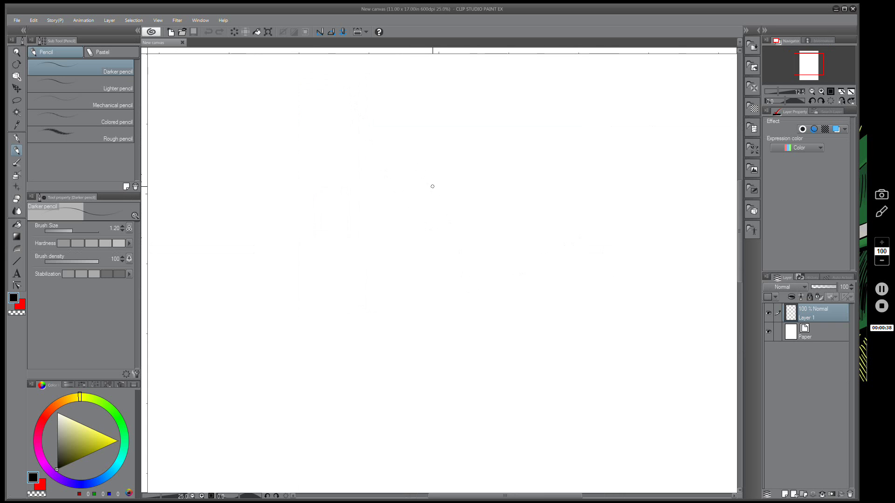
left_click_drag(450, 238, 432, 224)
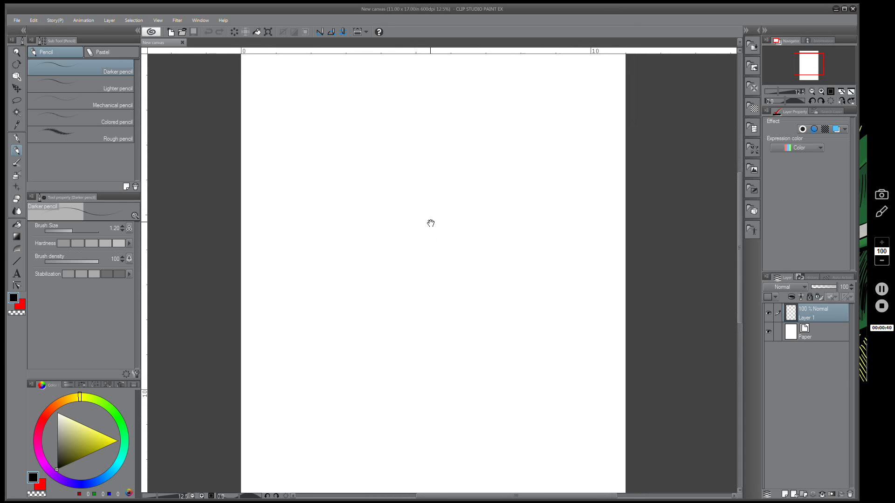
scroll(433, 217, "up", 2)
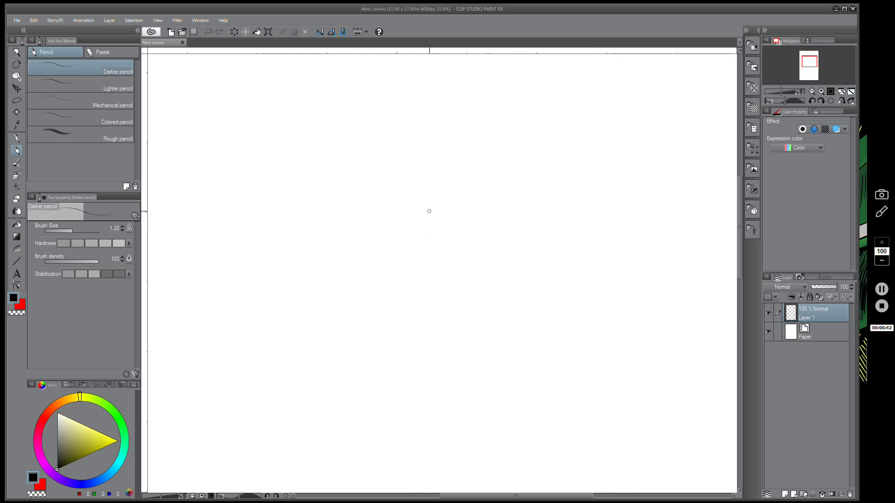
scroll(427, 214, "down", 2)
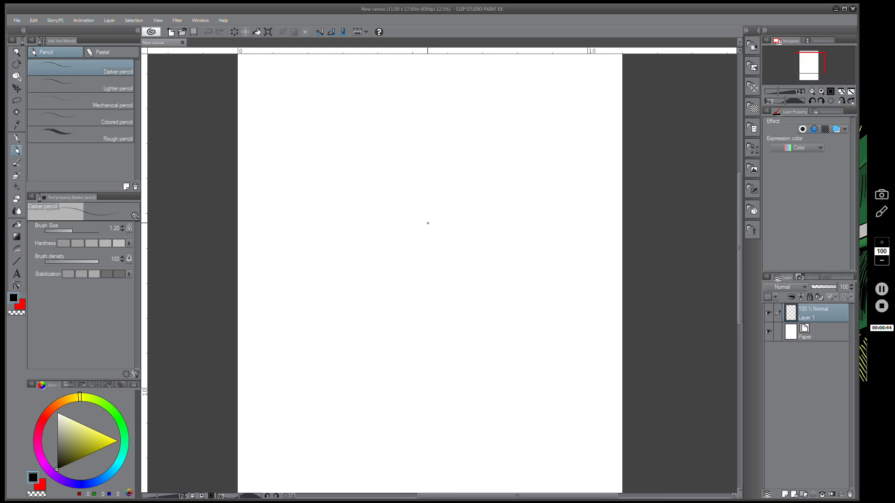
scroll(424, 212, "up", 2)
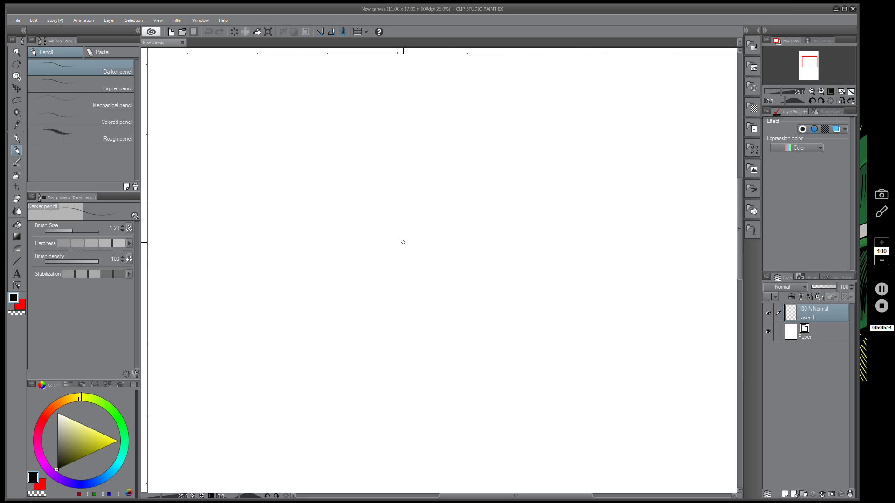
scroll(403, 242, "down", 2)
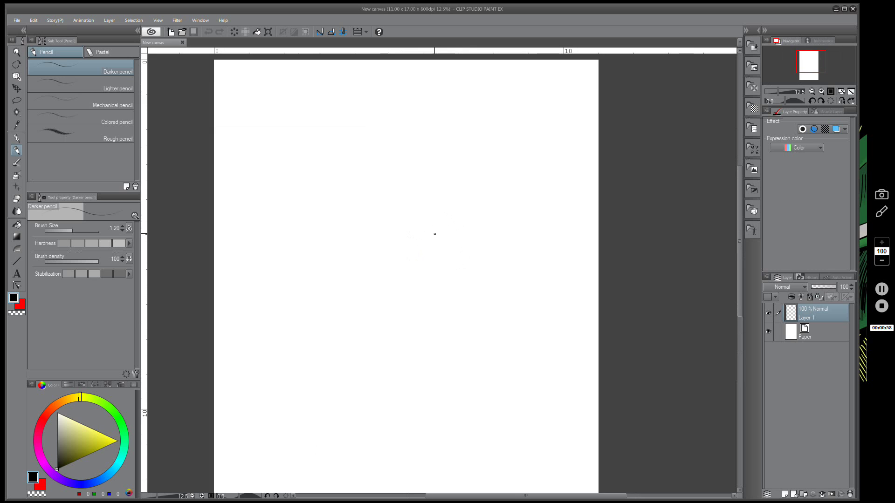
scroll(434, 233, "up", 2)
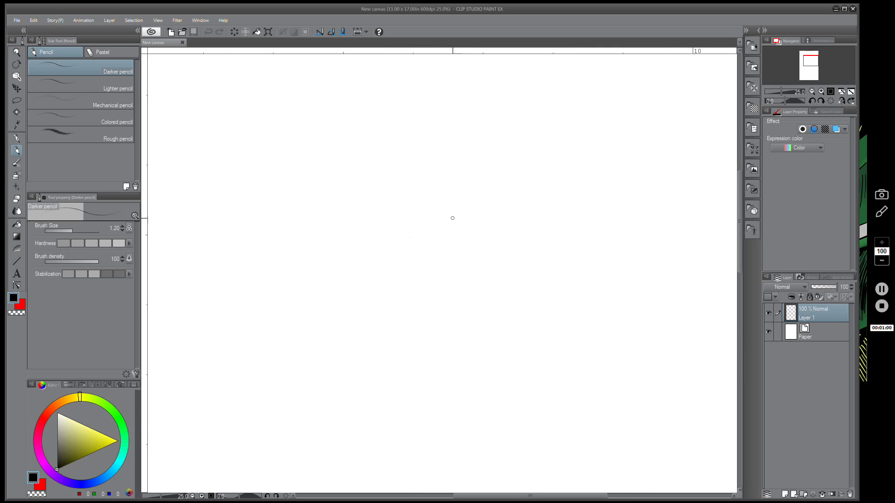
scroll(452, 217, "down", 2)
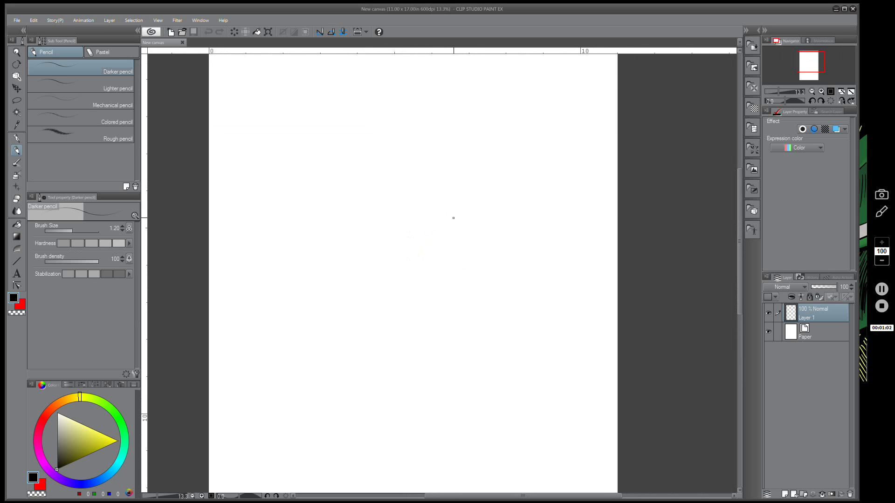
scroll(453, 218, "up", 2)
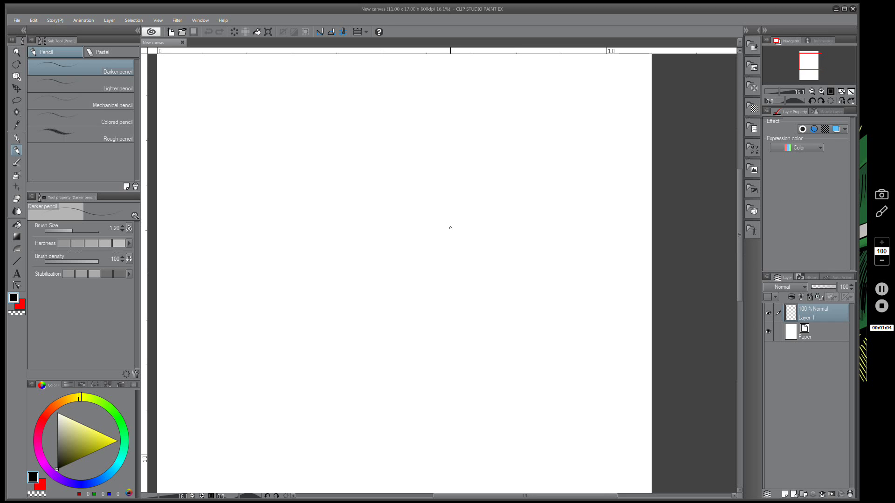
left_click_drag(450, 228, 470, 294)
scroll(481, 299, "down", 2)
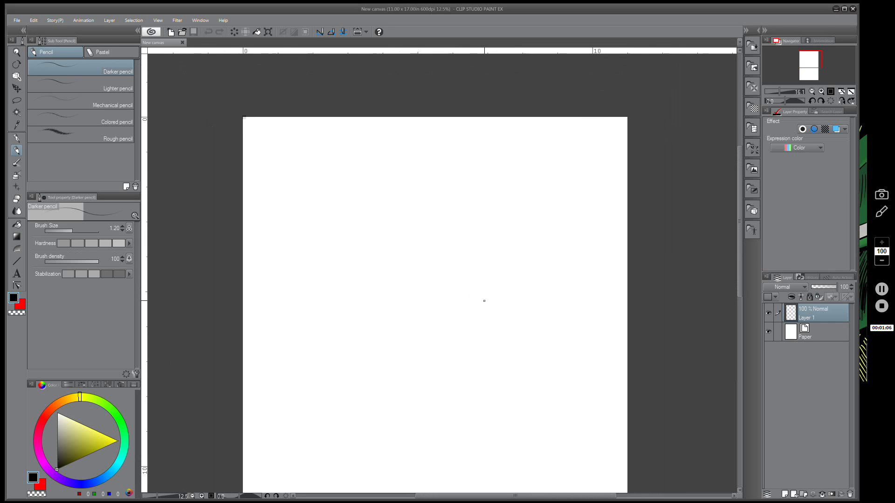
scroll(469, 290, "down", 2)
scroll(469, 288, "up", 1)
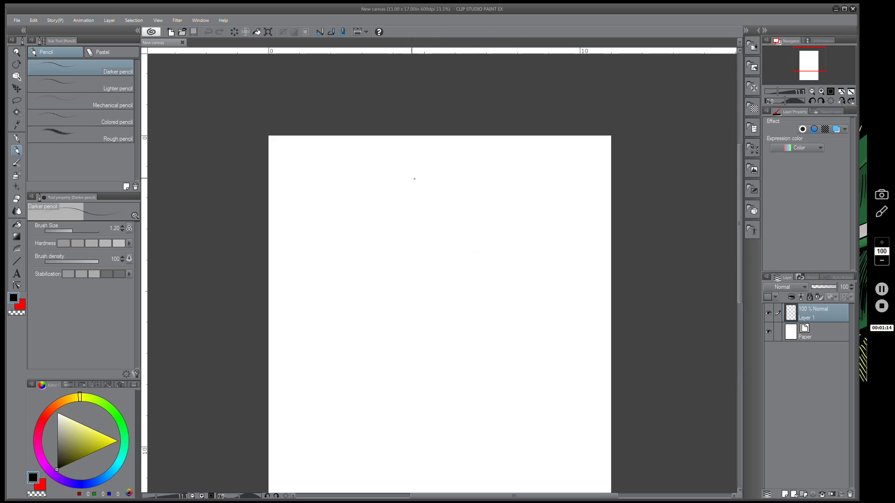
scroll(287, 341, "up", 3)
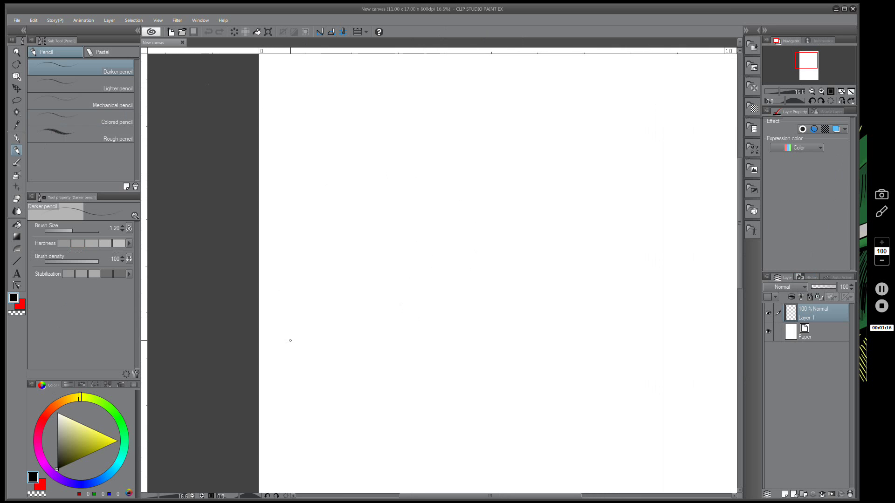
- Sketch a five-sided palm outline with a rounded upper side in the upper left area of the canvas
mouse_move(471, 305)
left_mouse_down()
mouse_move(418, 340)
mouse_move(443, 339)
left_mouse_up()
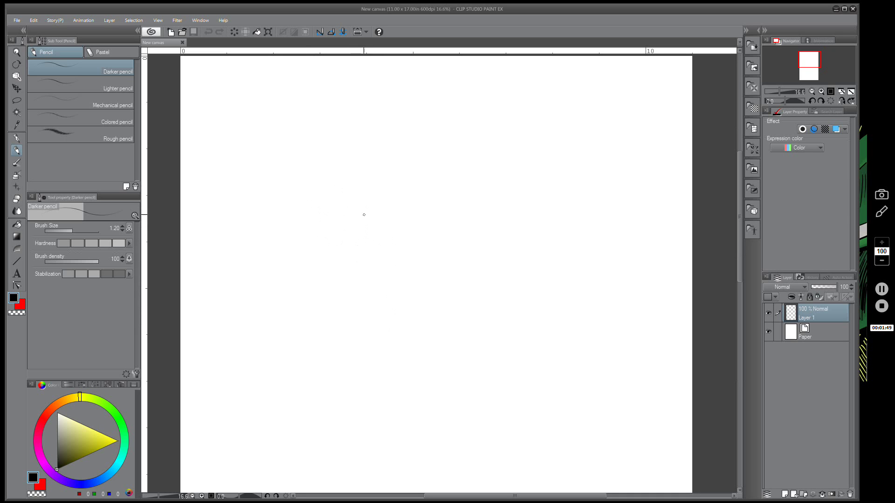
mouse_move(371, 268)
left_mouse_down()
mouse_move(397, 217)
mouse_move(340, 206)
left_mouse_up()
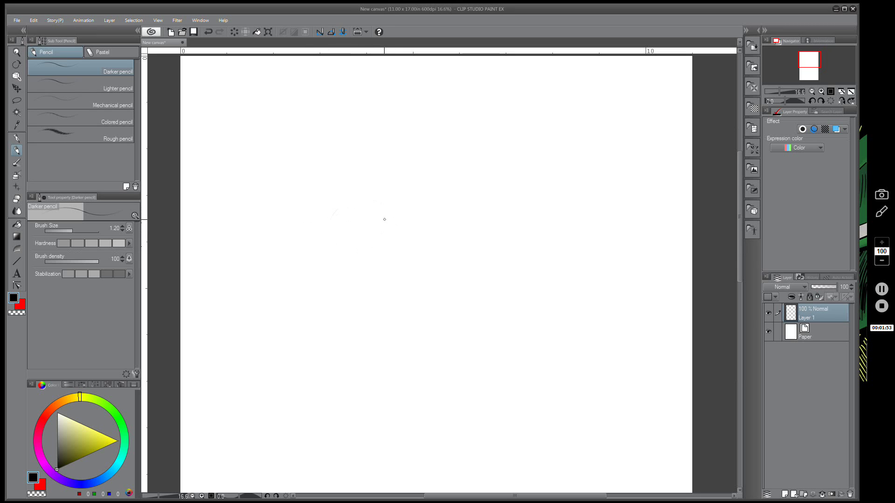
key("ctrl+z")
mouse_move(313, 172)
left_mouse_down()
mouse_move(238, 247)
mouse_move(261, 320)
mouse_move(317, 319)
mouse_move(339, 293)
mouse_move(339, 230)
mouse_move(312, 169)
left_mouse_up()
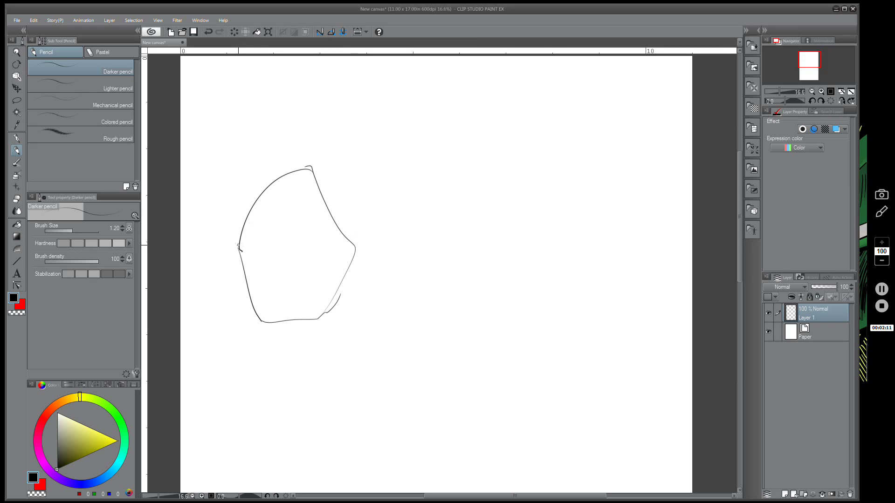
mouse_move(238, 245)
left_mouse_down()
mouse_move(269, 193)
mouse_move(313, 166)
mouse_move(330, 142)
mouse_move(383, 206)
left_mouse_up()
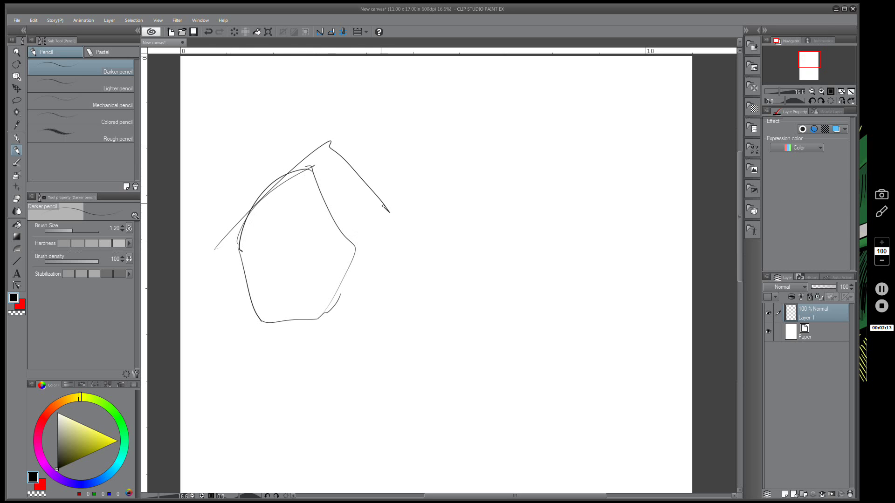
key("ctrl+z")
key("ctrl+z")
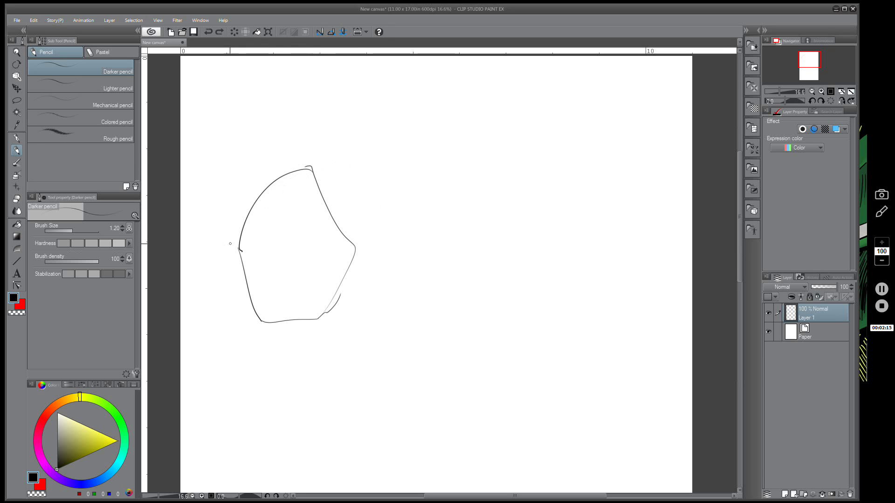
mouse_move(216, 259)
left_mouse_down()
mouse_move(325, 142)
mouse_move(307, 152)
mouse_move(383, 269)
left_mouse_up()
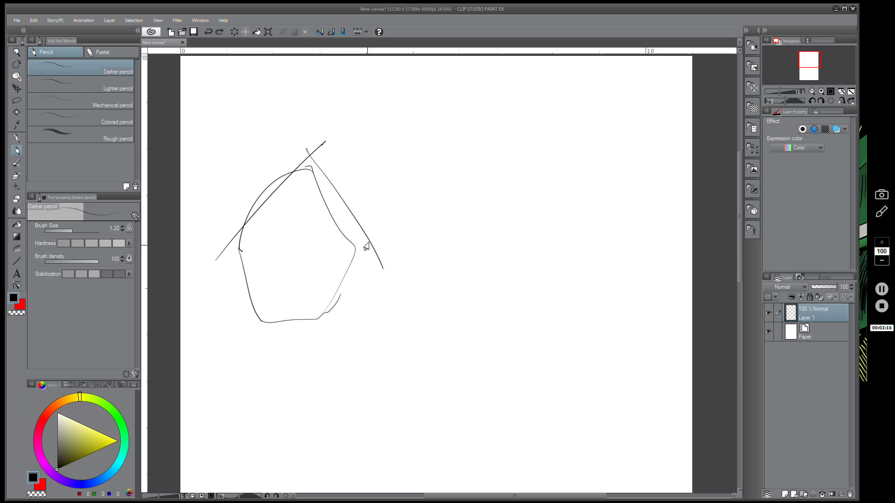
key("ctrl+z")
key("ctrl+z")
mouse_move(236, 243)
left_mouse_down()
mouse_move(350, 191)
mouse_move(355, 254)
mouse_move(366, 262)
mouse_move(316, 320)
mouse_move(257, 308)
mouse_move(233, 243)
left_mouse_up()
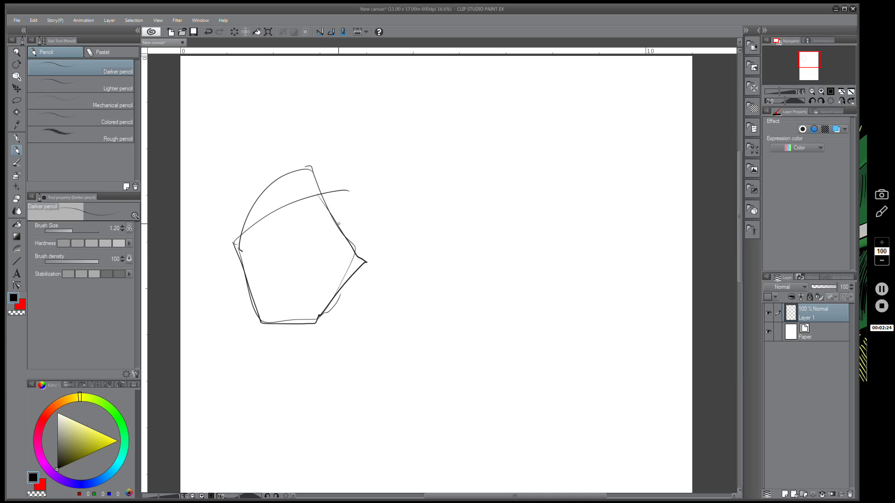
key("ctrl+z")
key("ctrl+z")
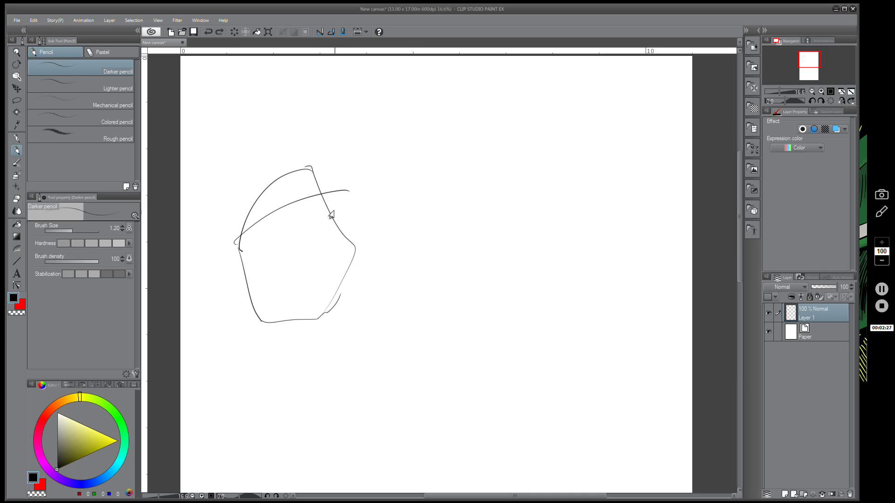
key("ctrl+z")
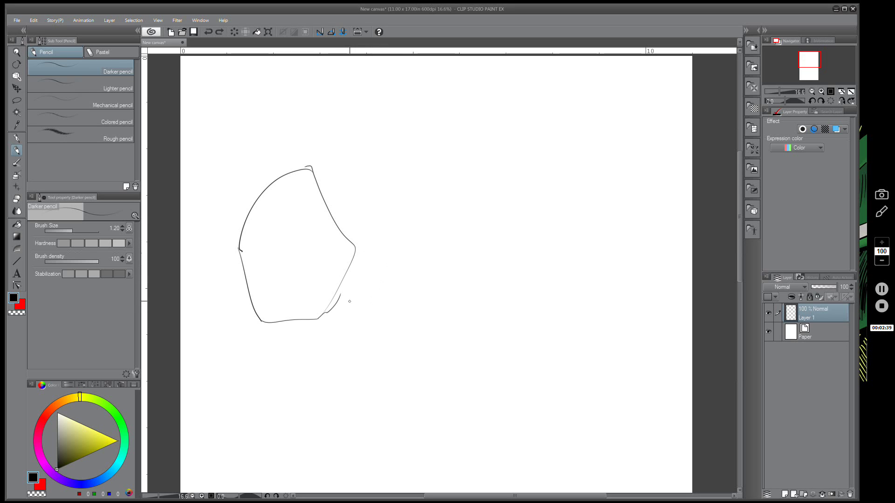
- Sketch a short horizontal line from the palm outline's inner corner and a mirrored five-sided palm outline beyond it
left_click(392, 275)
left_click_drag(358, 248, 404, 244)
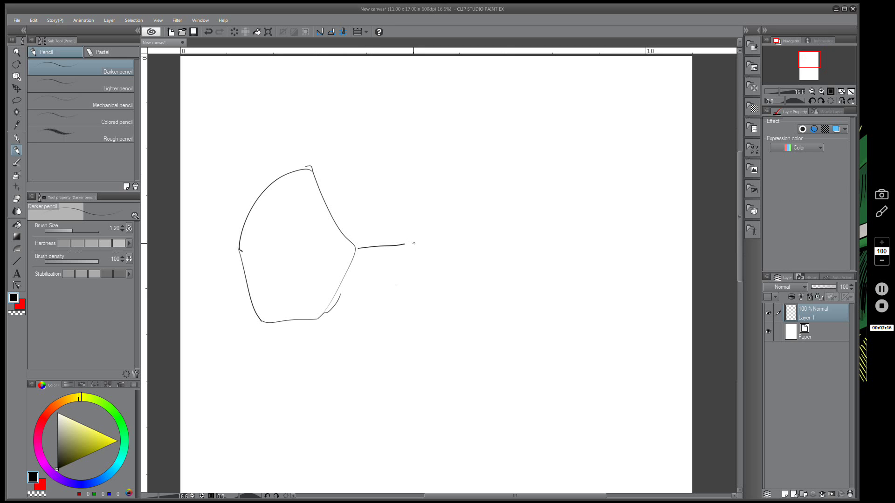
mouse_move(413, 244)
left_mouse_down()
mouse_move(445, 211)
mouse_move(465, 162)
mouse_move(503, 199)
mouse_move(523, 271)
left_mouse_up()
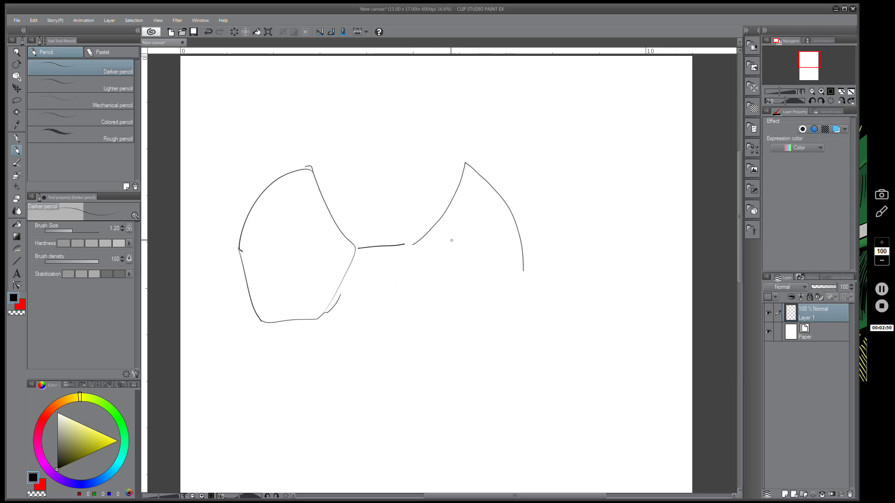
mouse_move(447, 182)
left_mouse_down()
mouse_move(495, 193)
mouse_move(532, 240)
mouse_move(500, 208)
mouse_move(435, 206)
mouse_move(411, 248)
mouse_move(433, 308)
mouse_move(519, 309)
mouse_move(530, 249)
mouse_move(466, 197)
mouse_move(531, 250)
mouse_move(509, 304)
mouse_move(429, 307)
left_mouse_up()
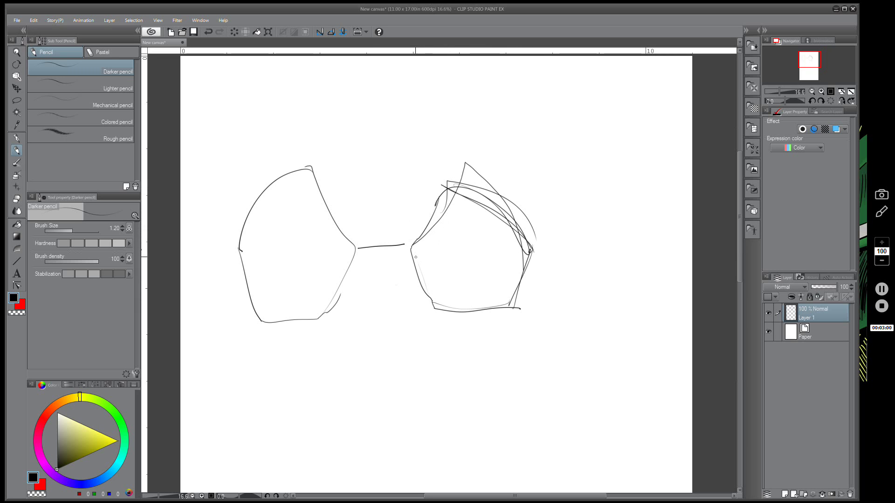
- Reinforce the first palm outline, and add four knuckle circles along the mirrored outline's upper edge plus a circle at its inner corner
mouse_move(355, 246)
left_mouse_down()
mouse_move(312, 183)
mouse_move(326, 205)
mouse_move(243, 233)
mouse_move(326, 190)
mouse_move(233, 249)
mouse_move(265, 312)
mouse_move(322, 311)
left_mouse_up()
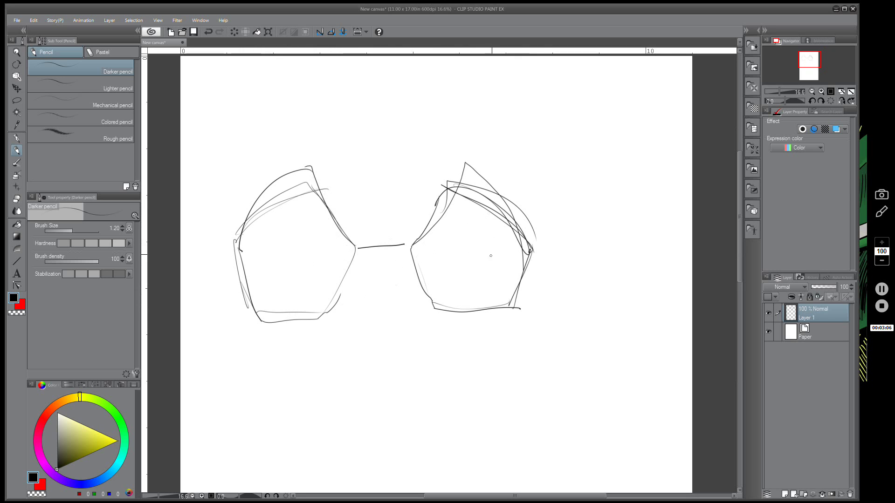
mouse_move(471, 198)
left_mouse_down()
mouse_move(488, 205)
mouse_move(489, 222)
mouse_move(490, 212)
mouse_move(516, 220)
mouse_move(498, 226)
mouse_move(531, 255)
left_mouse_up()
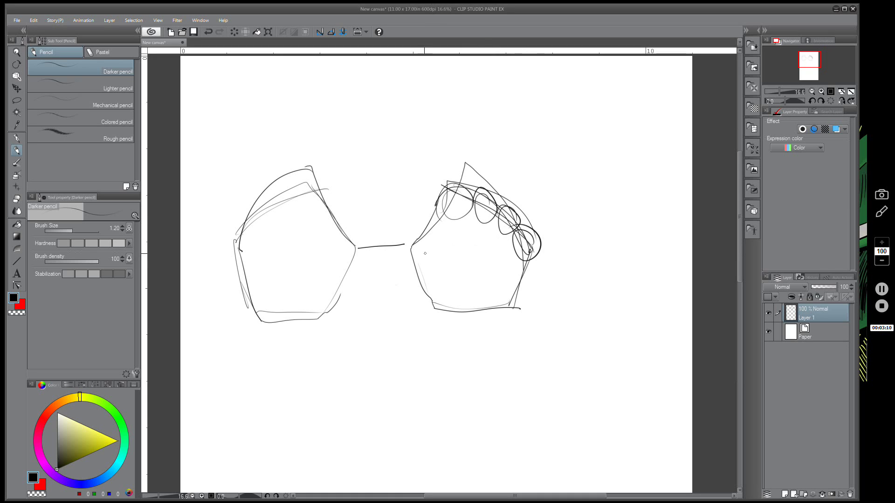
left_click_drag(424, 254, 409, 252)
- Handwrite the label LT inside the first palm outline and RT inside the mirrored one
mouse_move(434, 326)
left_mouse_down()
mouse_move(419, 299)
mouse_move(430, 259)
left_mouse_up()
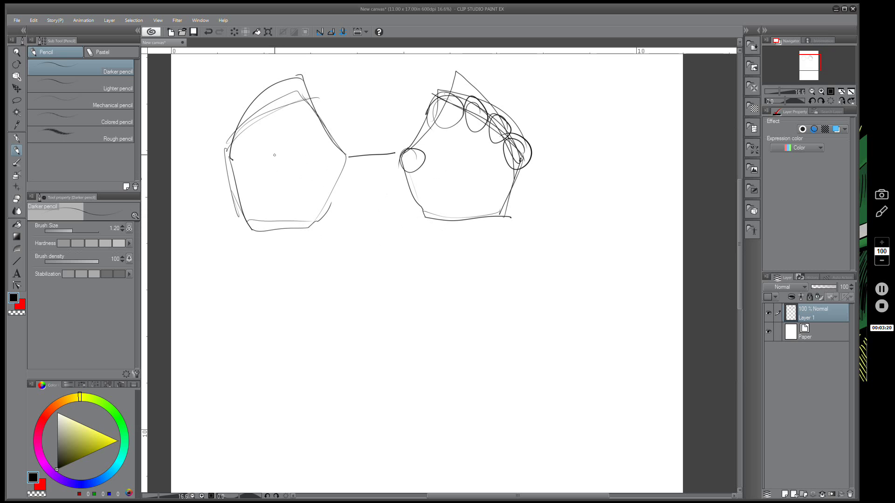
left_click_drag(277, 150, 285, 184)
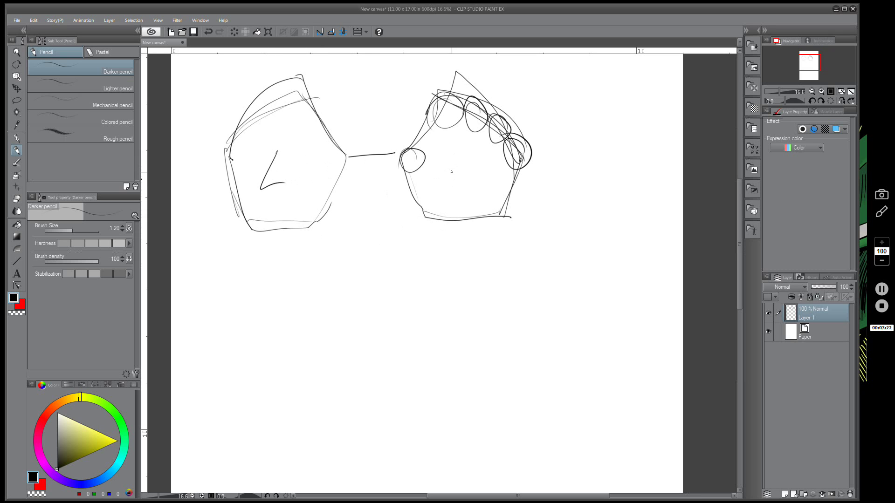
left_click_drag(299, 164, 298, 180)
left_click_drag(291, 166, 316, 160)
mouse_move(441, 160)
left_mouse_down()
mouse_move(443, 181)
mouse_move(474, 175)
left_mouse_up()
left_click_drag(461, 165, 495, 157)
- Sketch a flatter palm outline with an arched lower edge beneath the RT shape
mouse_move(433, 256)
left_mouse_down()
mouse_move(393, 296)
mouse_move(411, 322)
mouse_move(405, 287)
mouse_move(445, 249)
mouse_move(508, 288)
mouse_move(487, 267)
mouse_move(518, 297)
mouse_move(510, 314)
mouse_move(442, 313)
mouse_move(416, 325)
mouse_move(497, 323)
mouse_move(519, 291)
mouse_move(494, 310)
mouse_move(412, 327)
left_mouse_up()
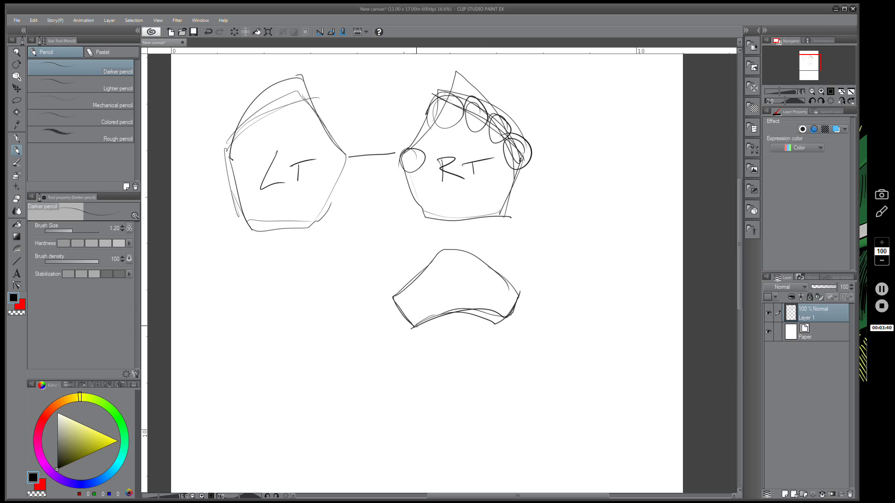
mouse_move(439, 375)
left_mouse_down()
mouse_move(432, 385)
mouse_move(441, 377)
mouse_move(434, 373)
mouse_move(444, 381)
left_mouse_up()
key("ctrl+z")
key("ctrl+z")
- Sketch a row of overlapping circles beneath the flatter palm outline and enclose them with an arched contour
mouse_move(386, 384)
left_mouse_down()
mouse_move(399, 372)
mouse_move(420, 390)
left_mouse_up()
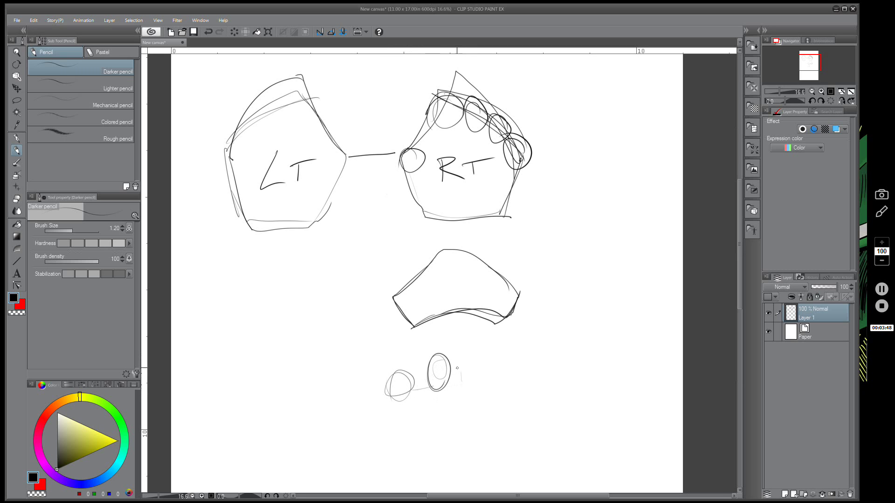
mouse_move(443, 358)
left_mouse_down()
mouse_move(435, 389)
mouse_move(462, 376)
mouse_move(461, 353)
mouse_move(467, 382)
mouse_move(476, 367)
mouse_move(510, 369)
mouse_move(513, 380)
mouse_move(440, 355)
mouse_move(400, 372)
mouse_move(400, 403)
mouse_move(459, 390)
mouse_move(409, 366)
mouse_move(457, 391)
mouse_move(411, 395)
left_mouse_up()
mouse_move(488, 366)
left_mouse_down()
mouse_move(454, 378)
mouse_move(495, 395)
mouse_move(496, 383)
mouse_move(496, 393)
mouse_move(447, 399)
left_mouse_up()
mouse_move(495, 372)
left_mouse_down()
mouse_move(497, 390)
mouse_move(486, 397)
left_mouse_up()
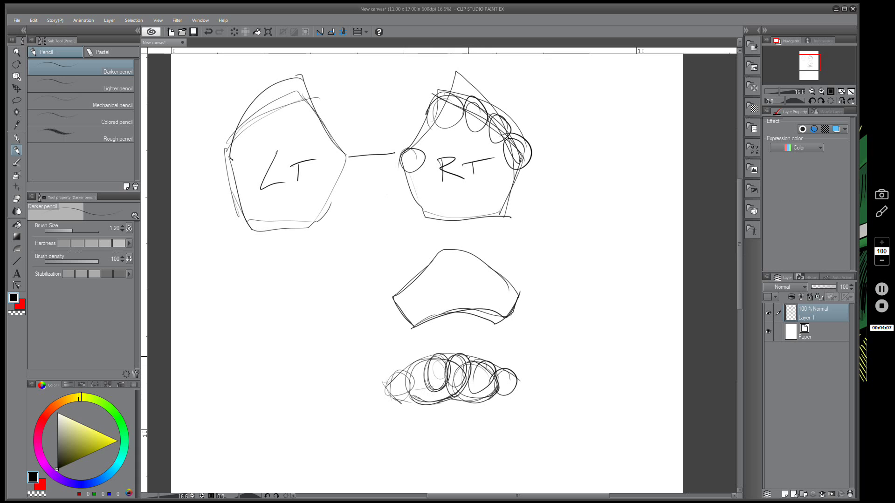
mouse_move(466, 353)
left_mouse_down()
mouse_move(404, 368)
mouse_move(386, 385)
mouse_move(412, 408)
mouse_move(511, 393)
mouse_move(510, 379)
mouse_move(450, 349)
mouse_move(392, 373)
mouse_move(520, 387)
left_mouse_up()
left_click_drag(460, 355, 378, 391)
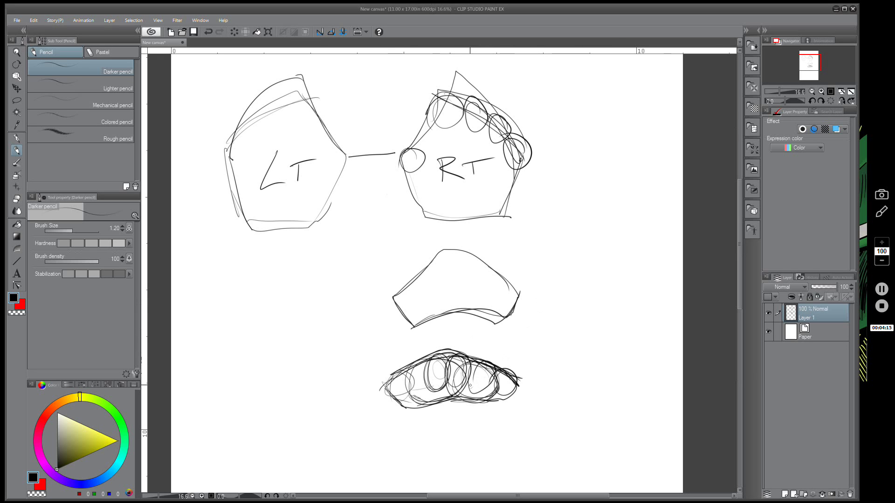
- Lasso the row of overlapping circles beneath the flatter palm outline and delete it
key("m")
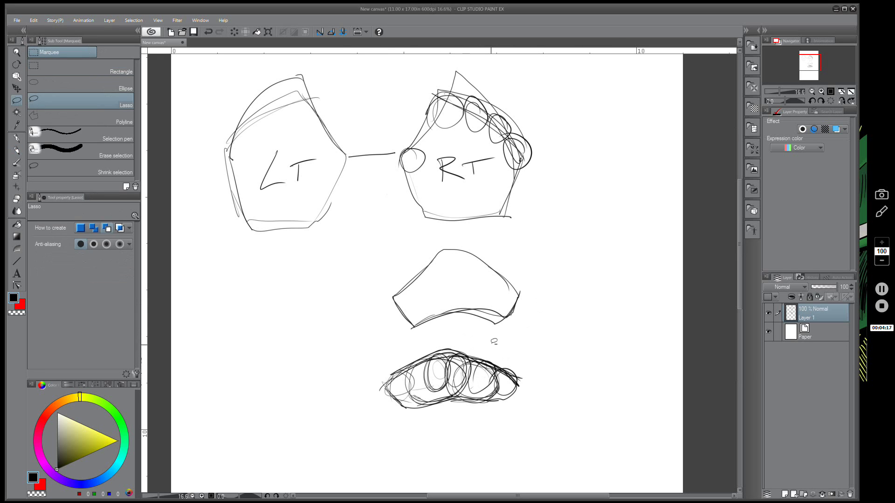
mouse_move(491, 343)
left_mouse_down()
mouse_move(560, 346)
mouse_move(492, 343)
left_mouse_up()
left_click(450, 438)
left_click(398, 438)
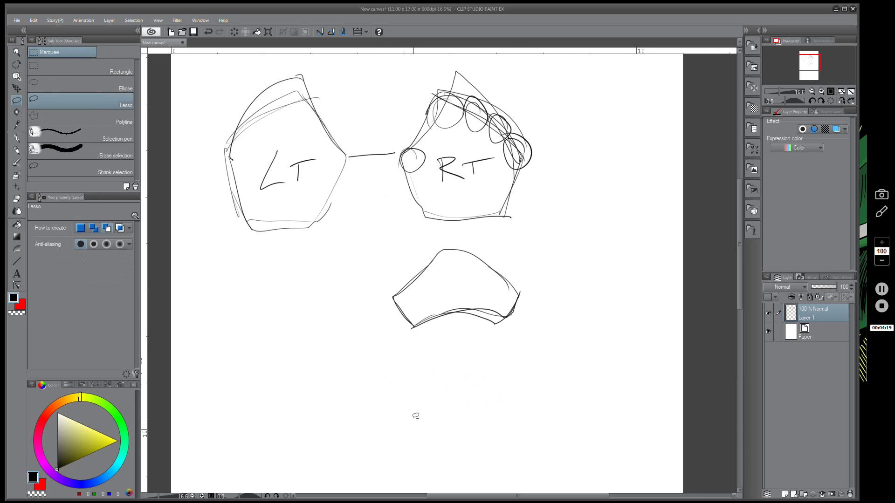
- Sketch a diagonal tapered forearm beneath the flatter palm outline with the Darker pencil and reinforce its long edges
left_click(17, 151)
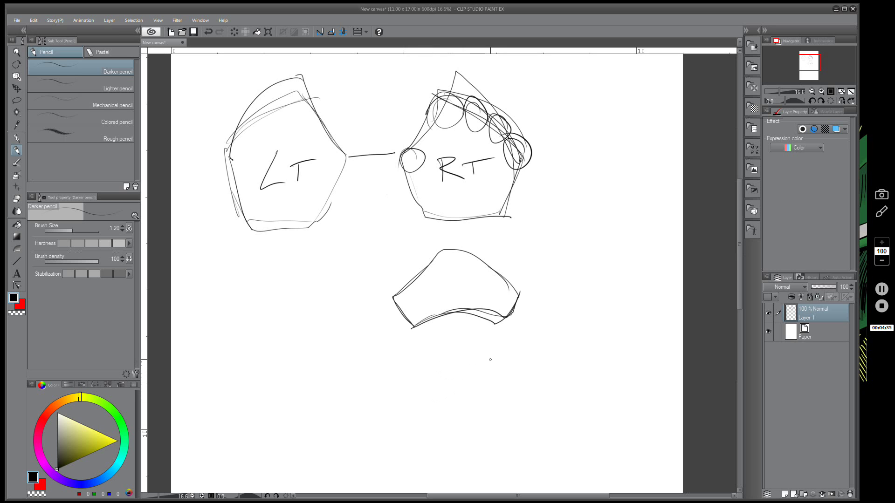
left_click_drag(490, 360, 408, 437)
mouse_move(409, 437)
left_mouse_down()
mouse_move(495, 361)
mouse_move(481, 360)
mouse_move(398, 426)
mouse_move(398, 443)
mouse_move(483, 359)
mouse_move(499, 362)
mouse_move(459, 415)
mouse_move(474, 403)
mouse_move(409, 449)
mouse_move(438, 436)
mouse_move(500, 374)
mouse_move(417, 449)
left_mouse_up()
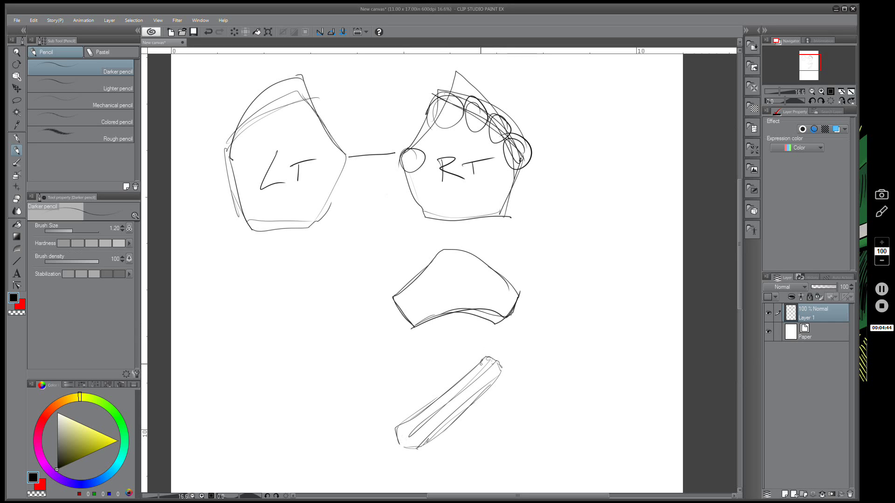
mouse_move(483, 357)
left_mouse_down()
mouse_move(394, 436)
mouse_move(463, 372)
mouse_move(396, 421)
mouse_move(390, 438)
mouse_move(416, 456)
mouse_move(502, 375)
left_mouse_up()
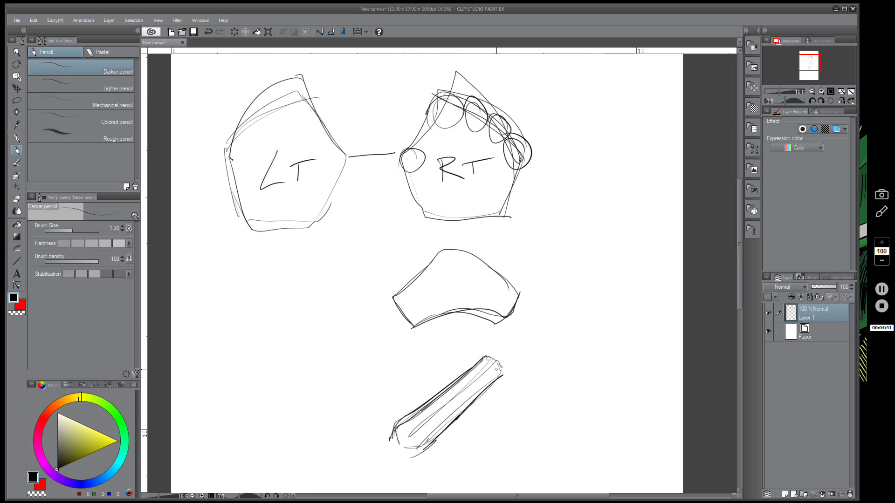
- Sketch a small palm shape with a thumb base at the forearm's upper end, undoing the stray stroke
mouse_move(492, 355)
left_mouse_down()
mouse_move(523, 343)
mouse_move(506, 367)
mouse_move(518, 347)
left_mouse_up()
mouse_move(526, 346)
left_mouse_down()
mouse_move(521, 372)
mouse_move(502, 374)
mouse_move(514, 370)
mouse_move(507, 367)
mouse_move(520, 358)
mouse_move(516, 347)
mouse_move(536, 348)
mouse_move(552, 334)
left_mouse_up()
key("ctrl+z")
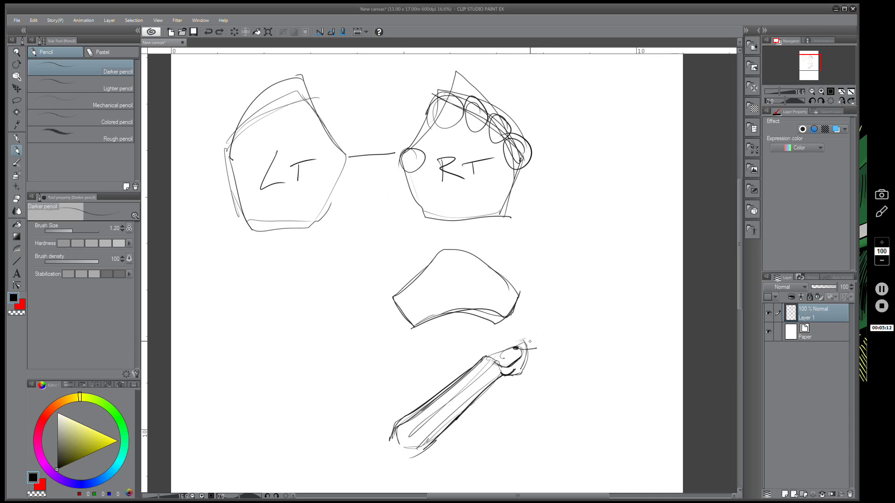
- Draw an envelope with a V-shaped flap beyond the hand, and add crossed motion lines trailing behind it
left_click_drag(541, 405, 512, 363)
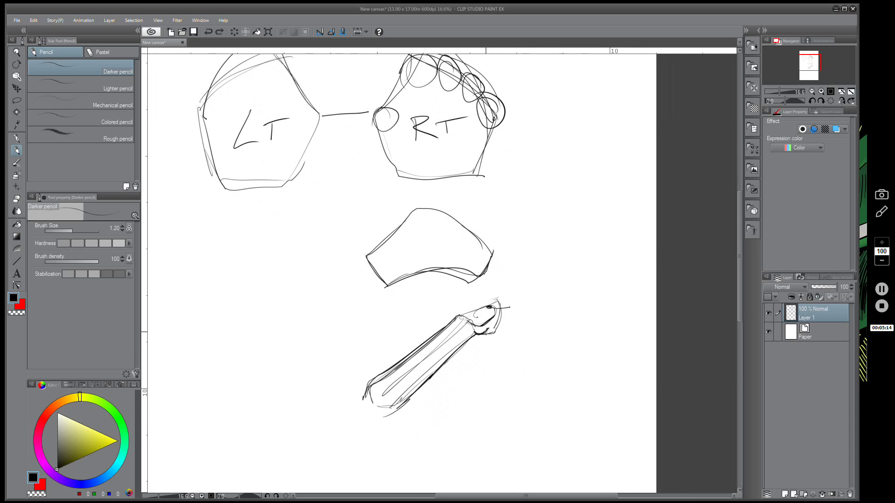
left_click(445, 334, "ctrl")
mouse_move(573, 356)
left_mouse_down()
mouse_move(567, 311)
mouse_move(629, 286)
mouse_move(539, 280)
mouse_move(511, 288)
mouse_move(521, 242)
left_mouse_up()
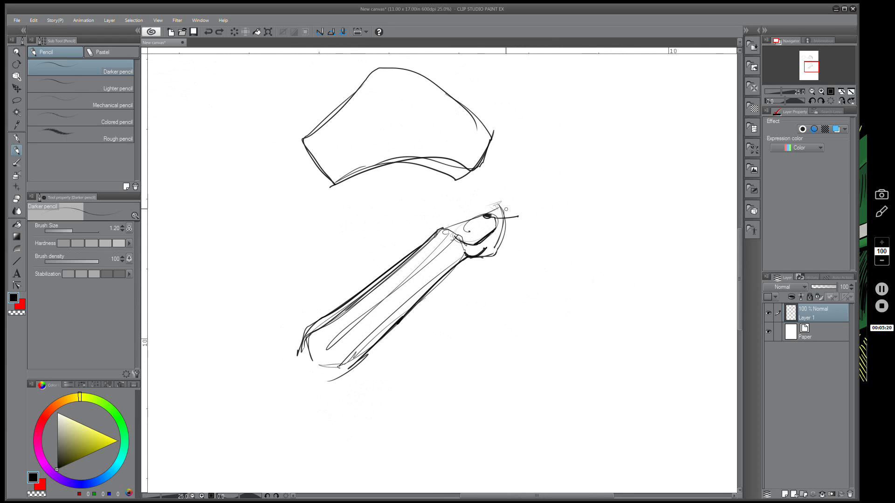
mouse_move(629, 188)
left_mouse_down()
mouse_move(584, 171)
mouse_move(564, 222)
mouse_move(611, 229)
left_mouse_up()
mouse_move(630, 172)
left_mouse_down()
mouse_move(645, 202)
mouse_move(641, 229)
mouse_move(598, 230)
left_mouse_up()
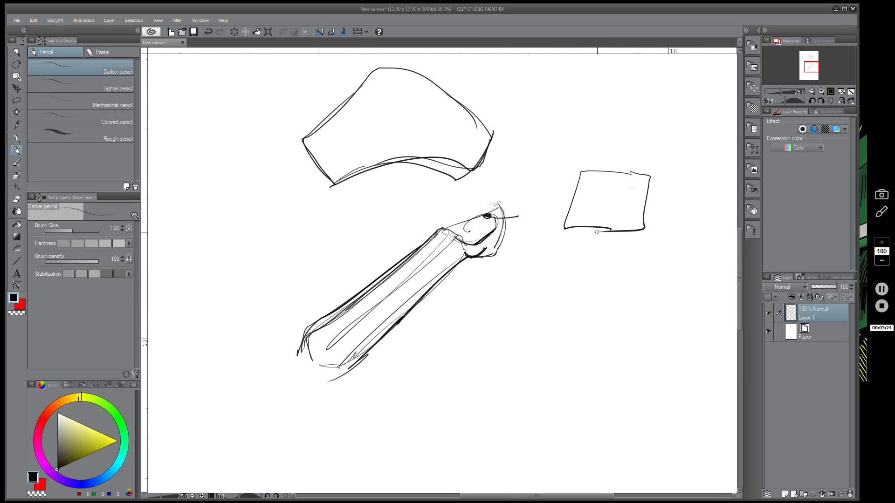
mouse_move(581, 173)
left_mouse_down()
mouse_move(606, 203)
mouse_move(647, 179)
left_mouse_up()
mouse_move(656, 187)
left_mouse_down()
mouse_move(713, 189)
mouse_move(717, 199)
left_mouse_up()
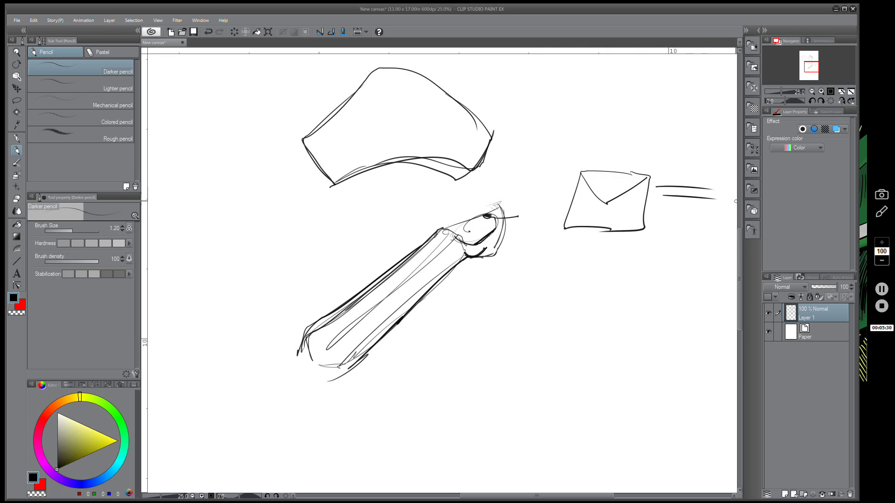
mouse_move(649, 204)
left_mouse_down()
mouse_move(700, 207)
mouse_move(681, 198)
mouse_move(692, 180)
left_mouse_up()
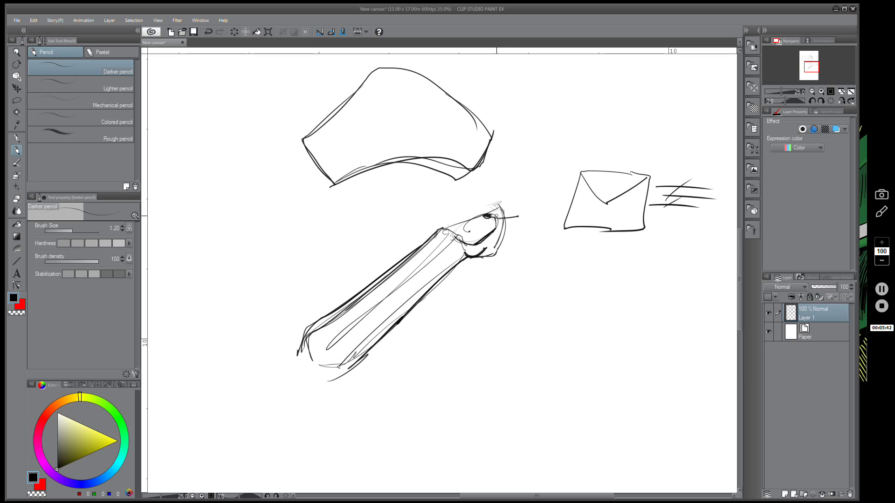
- Add a curved knuckle band along the small palm's front edge, a thumb outline and an index finger guide line
mouse_move(452, 226)
left_mouse_down()
mouse_move(501, 206)
mouse_move(496, 251)
left_mouse_up()
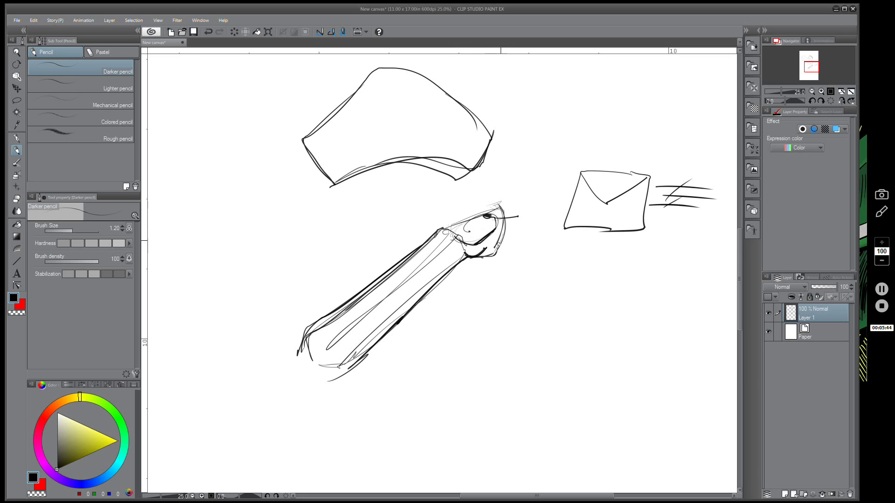
left_click_drag(500, 208, 499, 245)
mouse_move(498, 209)
left_mouse_down()
mouse_move(507, 228)
mouse_move(506, 220)
mouse_move(490, 256)
left_mouse_up()
mouse_move(502, 207)
left_mouse_down()
mouse_move(525, 210)
mouse_move(509, 226)
mouse_move(529, 219)
mouse_move(509, 207)
mouse_move(536, 192)
left_mouse_up()
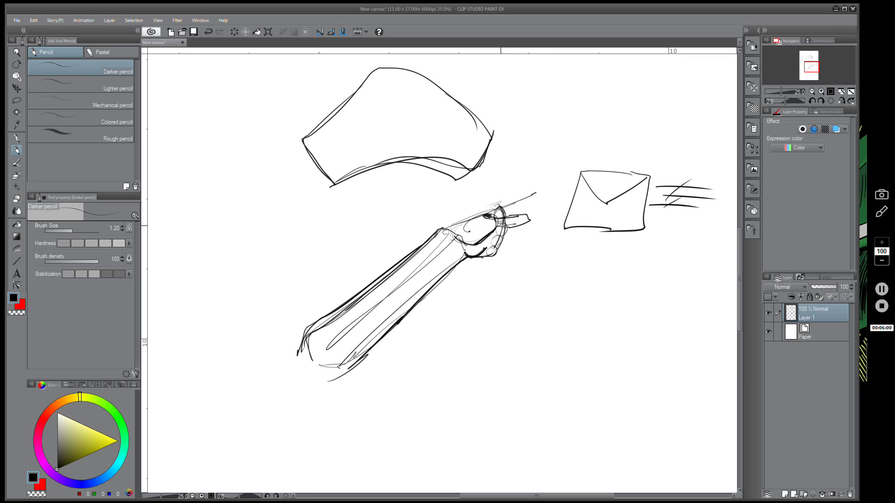
left_click_drag(502, 225, 538, 216)
key("ctrl+z")
left_click_drag(496, 236, 533, 239)
key("ctrl+z")
key("ctrl+z")
key("ctrl+z")
left_click_drag(507, 217, 536, 202)
mouse_move(496, 240)
left_mouse_down()
mouse_move(528, 233)
mouse_move(525, 261)
left_mouse_up()
key("ctrl+z")
key("ctrl+z")
key("ctrl+z")
key("ctrl+z")
- Sketch finger guide lines fanning from the knuckles, cross them with a joint arc, and extend fingertip lines beyond it
mouse_move(500, 207)
left_mouse_down()
mouse_move(526, 198)
mouse_move(521, 259)
left_mouse_up()
mouse_move(514, 202)
left_mouse_down()
mouse_move(533, 217)
mouse_move(513, 259)
left_mouse_up()
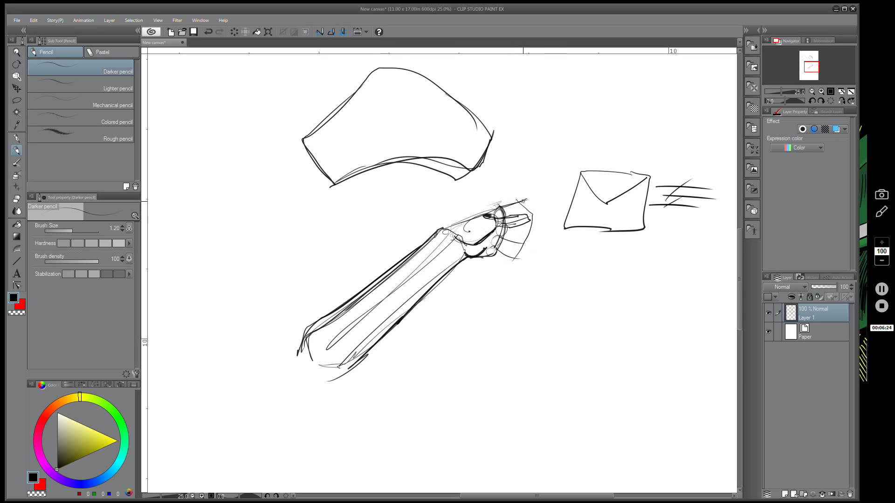
left_click_drag(518, 202, 554, 197)
mouse_move(532, 215)
left_mouse_down()
mouse_move(562, 233)
mouse_move(519, 278)
left_mouse_up()
- Give the guide lines thickness by outlining the finger segments and pointed fingertips
key("space")
mouse_move(445, 291)
left_mouse_down()
mouse_move(425, 302)
mouse_move(442, 293)
left_mouse_up()
scroll(552, 188, "up", 1)
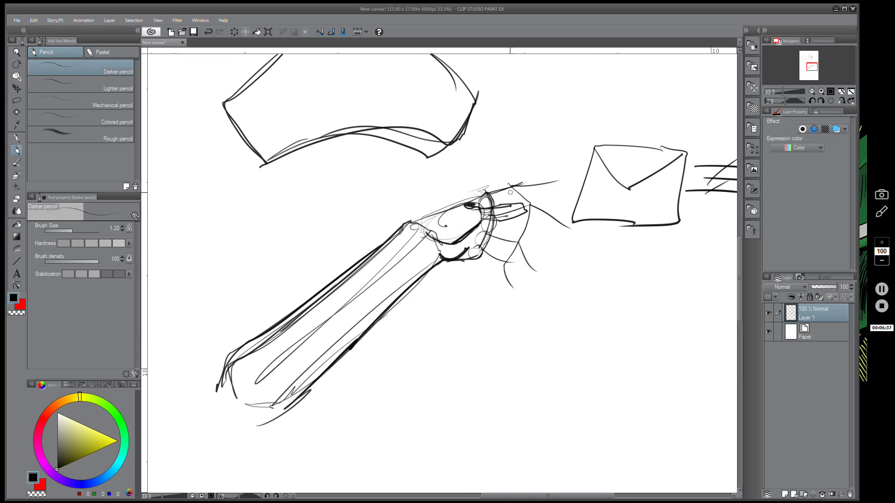
mouse_move(488, 192)
left_mouse_down()
mouse_move(563, 182)
mouse_move(494, 206)
left_mouse_up()
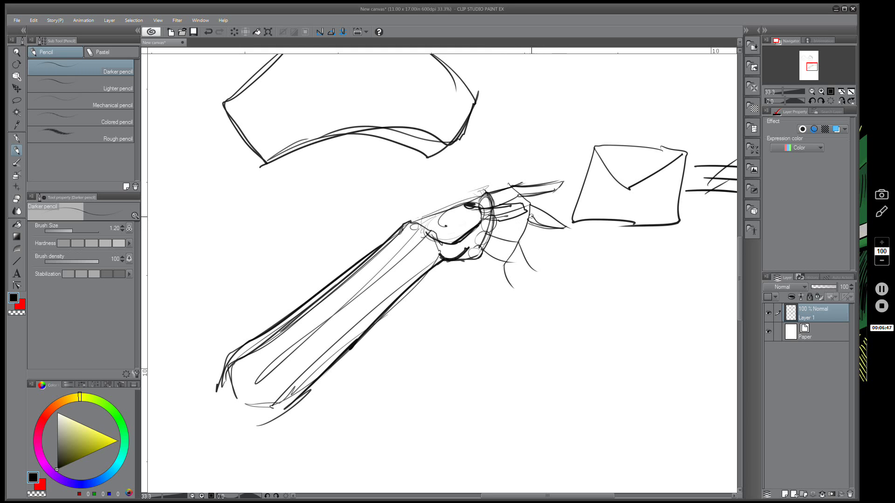
mouse_move(491, 230)
left_mouse_down()
mouse_move(532, 218)
mouse_move(517, 238)
mouse_move(540, 271)
mouse_move(512, 252)
left_mouse_up()
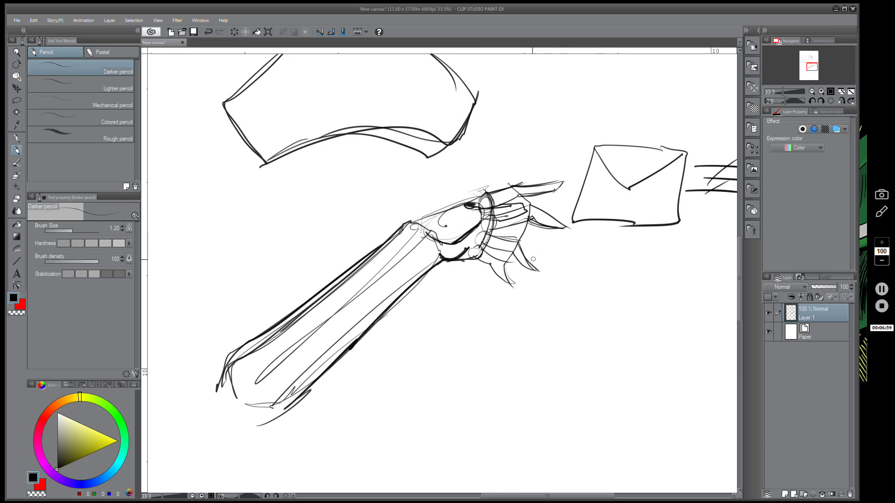
- Reduce the hard eraser to size 3 and erase the construction lines running through the thumb and palm
scroll(518, 278, "up", 1)
left_click_drag(556, 270, 442, 353)
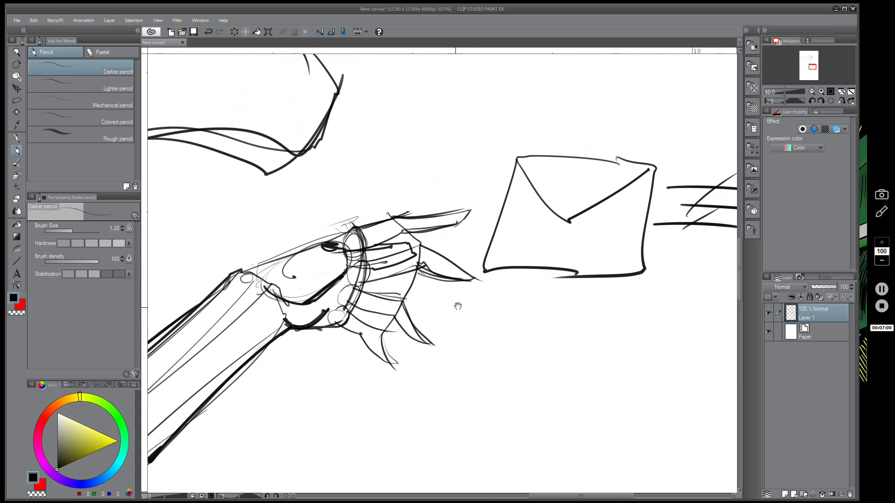
key("e")
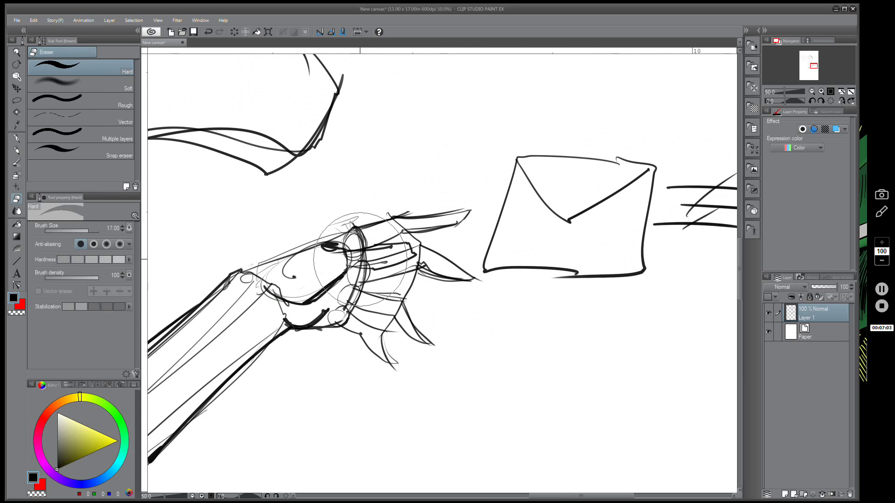
key("[")
key("[")
key("[")
key("[")
key("[")
key("[")
key("[")
key("[")
key("[")
key("[")
key("[")
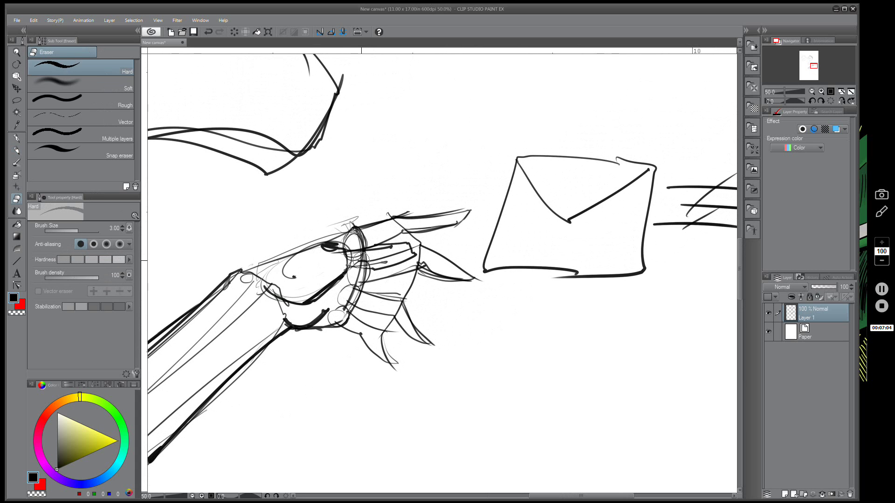
mouse_move(391, 247)
left_mouse_down()
mouse_move(325, 257)
mouse_move(384, 260)
mouse_move(403, 251)
mouse_move(377, 261)
mouse_move(320, 259)
mouse_move(309, 275)
mouse_move(331, 257)
mouse_move(285, 275)
left_mouse_up()
- Reinforce the thumb's lower contour and the hand's upper edge from wrist to index knuckle with the Darker pencil
key("p")
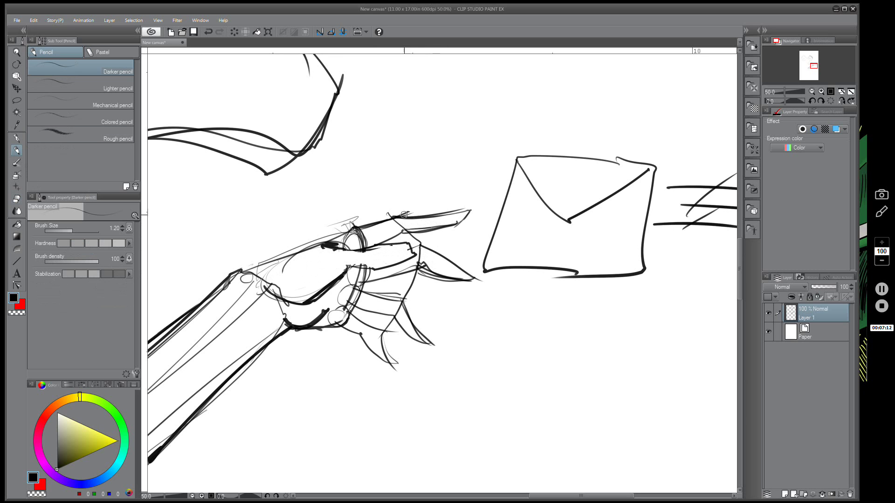
left_click_drag(344, 274, 411, 257)
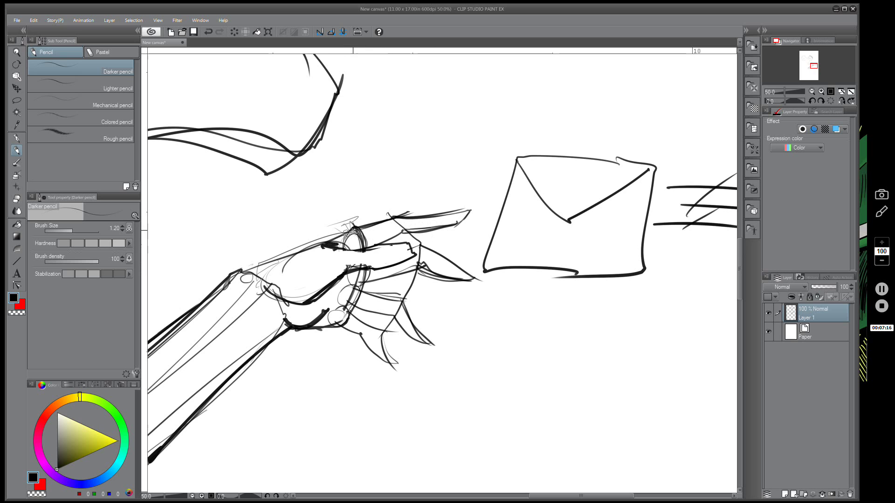
left_click_drag(247, 271, 358, 224)
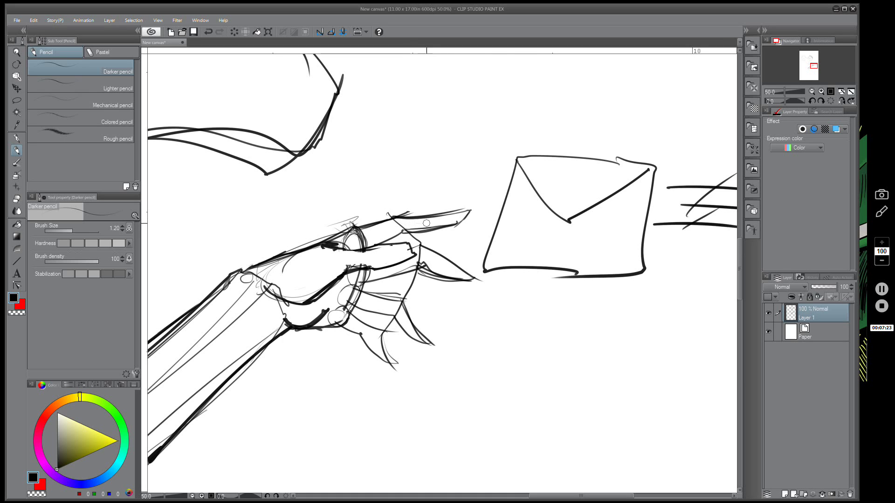
- Redraw the middle finger with a straighter tip and the two lower fingers as shorter, curled shapes
mouse_move(415, 248)
left_mouse_down()
mouse_move(470, 252)
mouse_move(450, 255)
mouse_move(468, 263)
mouse_move(434, 264)
mouse_move(463, 255)
left_mouse_up()
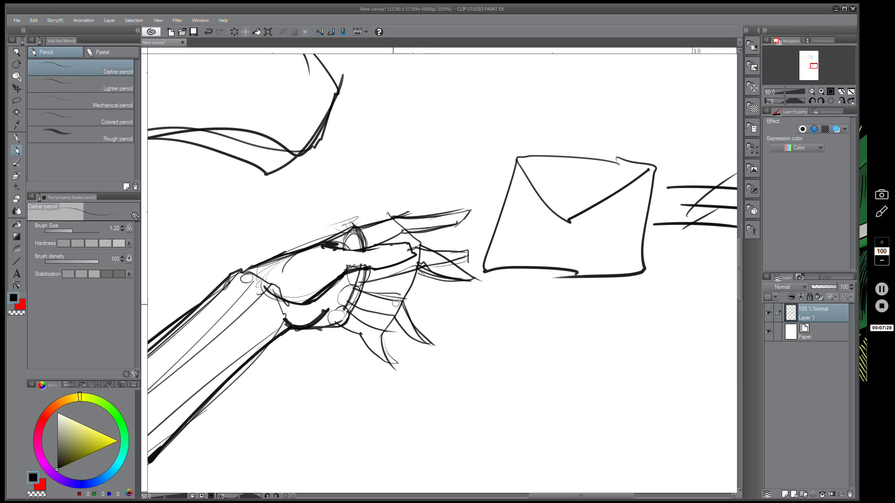
mouse_move(385, 303)
left_mouse_down()
mouse_move(354, 308)
mouse_move(363, 321)
mouse_move(355, 312)
mouse_move(399, 314)
mouse_move(391, 315)
mouse_move(398, 299)
mouse_move(383, 315)
mouse_move(359, 316)
mouse_move(398, 298)
left_mouse_up()
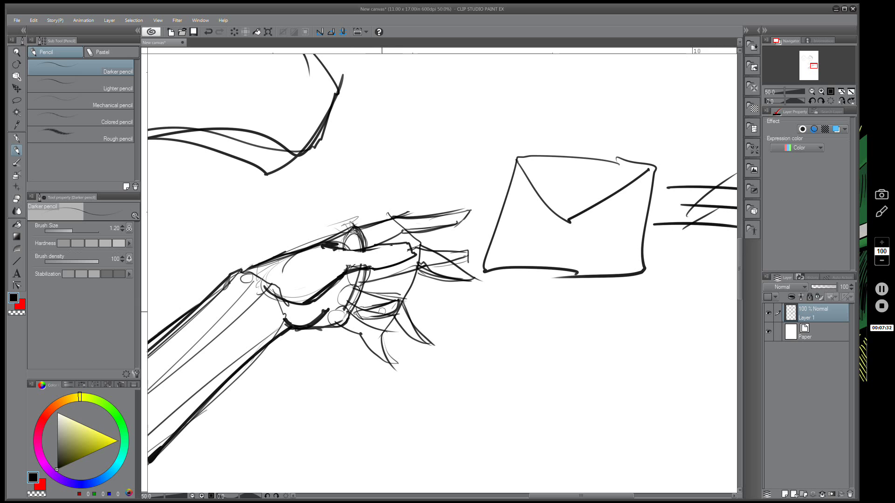
mouse_move(381, 329)
left_mouse_down()
mouse_move(342, 344)
mouse_move(381, 330)
mouse_move(353, 342)
mouse_move(389, 340)
mouse_move(372, 366)
mouse_move(443, 332)
mouse_move(417, 347)
mouse_move(398, 330)
mouse_move(413, 295)
mouse_move(383, 327)
mouse_move(406, 304)
mouse_move(392, 290)
mouse_move(425, 279)
mouse_move(410, 295)
mouse_move(437, 264)
mouse_move(422, 272)
mouse_move(472, 273)
mouse_move(471, 282)
mouse_move(432, 257)
mouse_move(424, 237)
left_mouse_up()
- Erase the old fingertip guides, the knuckle arc between the lower fingers and the stray lines around the palm
key("e")
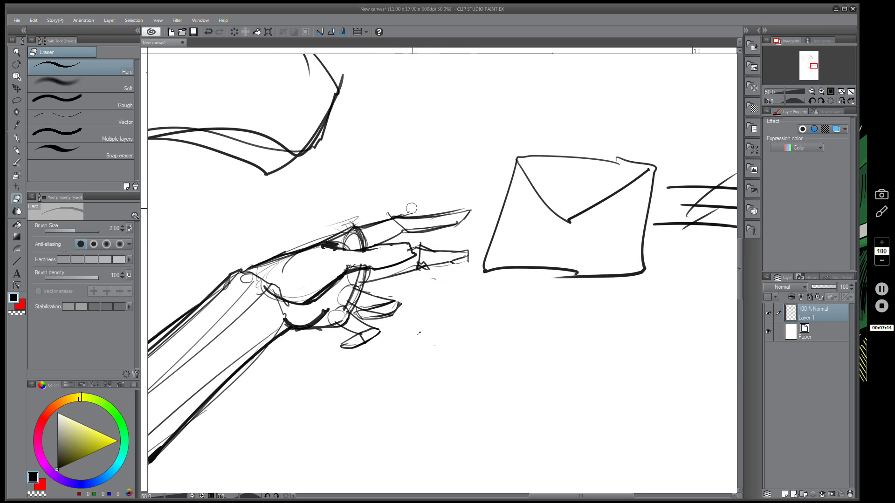
mouse_move(355, 298)
left_mouse_down()
mouse_move(367, 278)
mouse_move(355, 277)
left_mouse_up()
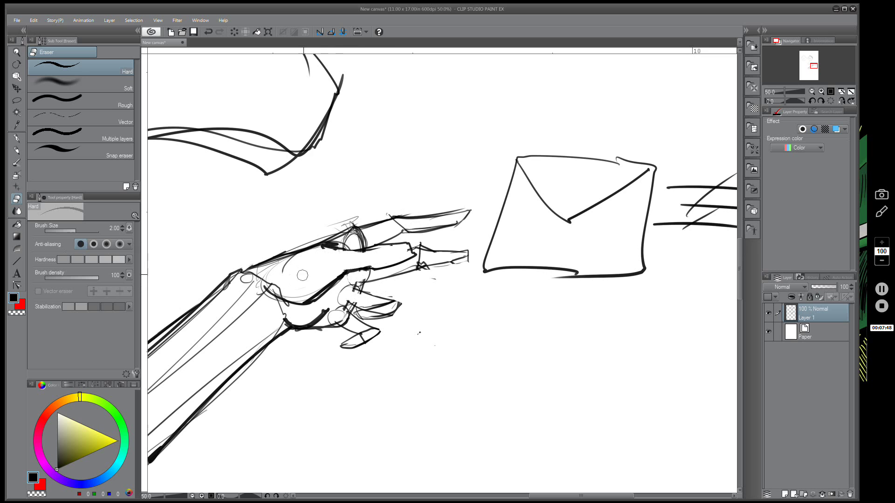
left_click_drag(281, 282, 293, 259)
mouse_move(332, 225)
left_mouse_down()
mouse_move(441, 195)
mouse_move(355, 221)
left_mouse_up()
- Darken the little finger's outline and the middle fingertip's lower edge with the Darker pencil
key("p")
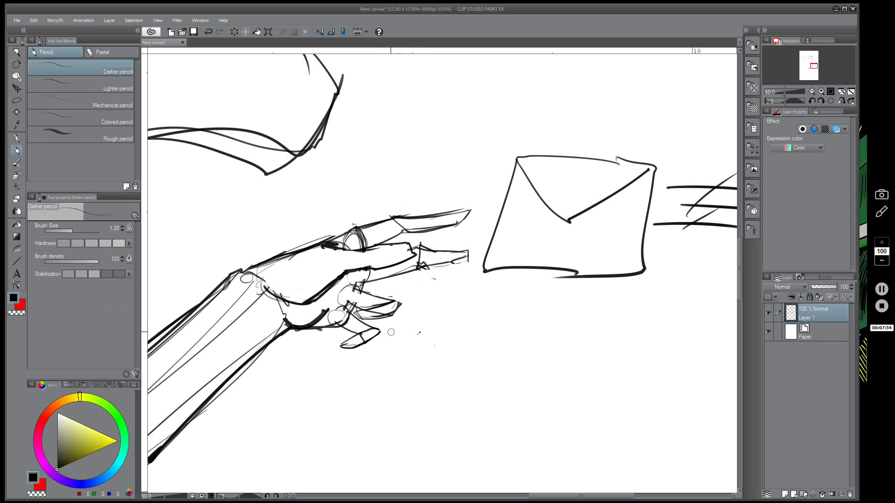
left_click_drag(356, 315, 378, 326)
mouse_move(343, 350)
left_mouse_down()
mouse_move(371, 329)
mouse_move(363, 338)
left_mouse_up()
left_click_drag(418, 265, 461, 260)
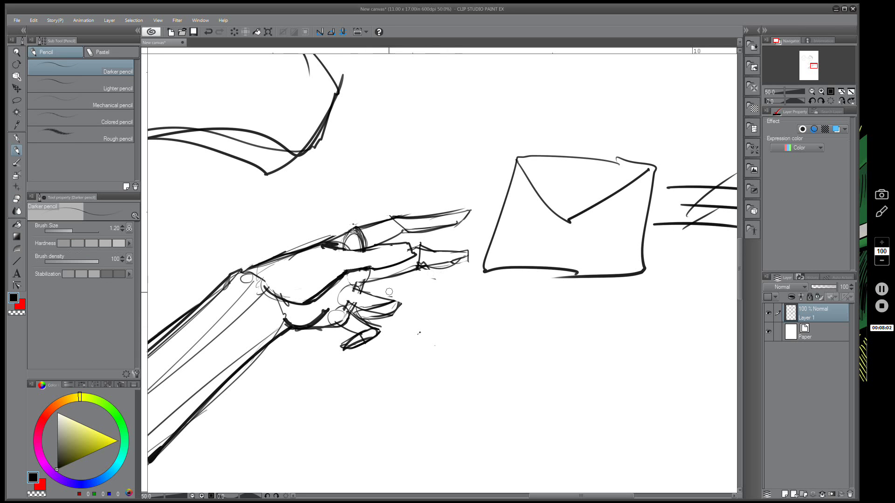
mouse_move(354, 288)
left_mouse_down()
mouse_move(485, 376)
mouse_move(452, 419)
left_mouse_up()
scroll(377, 298, "down", 2)
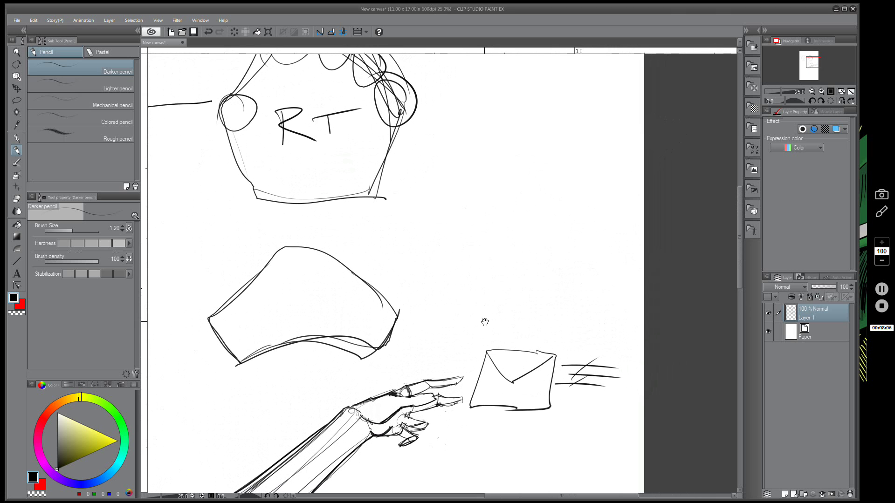
left_click_drag(483, 320, 593, 239)
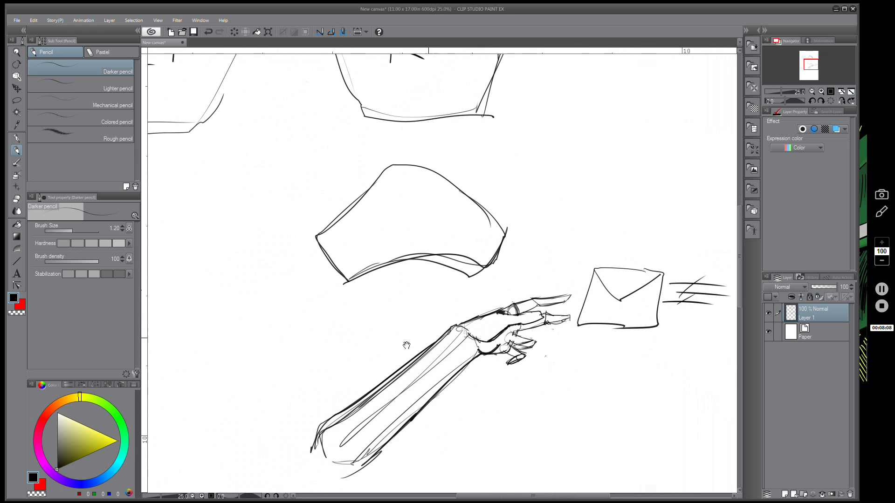
scroll(364, 278, "down", 2)
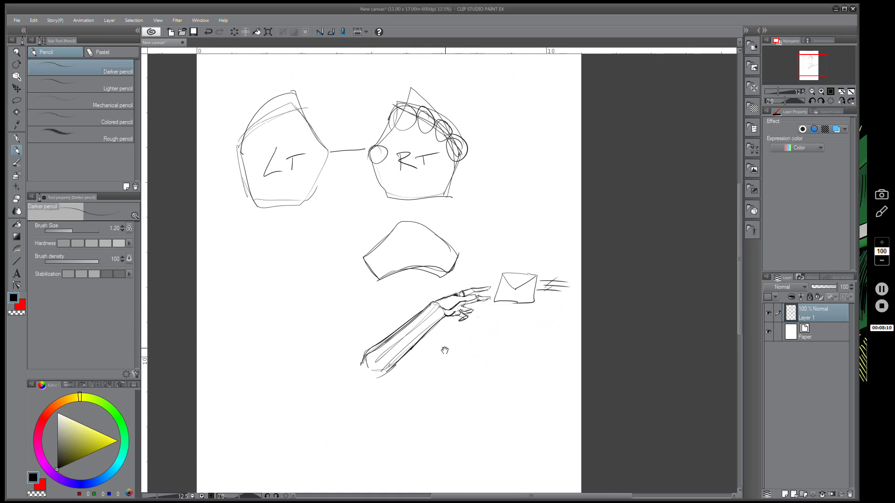
key("m")
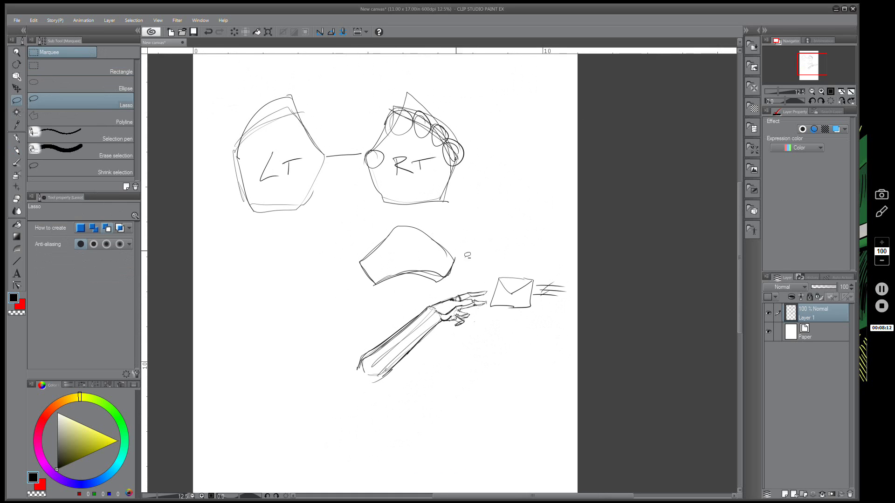
left_click_drag(474, 282, 396, 300)
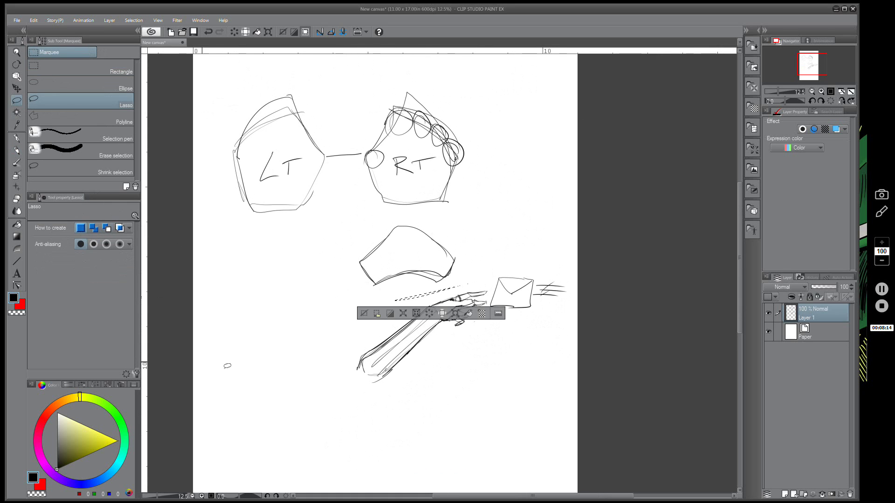
left_click(364, 315)
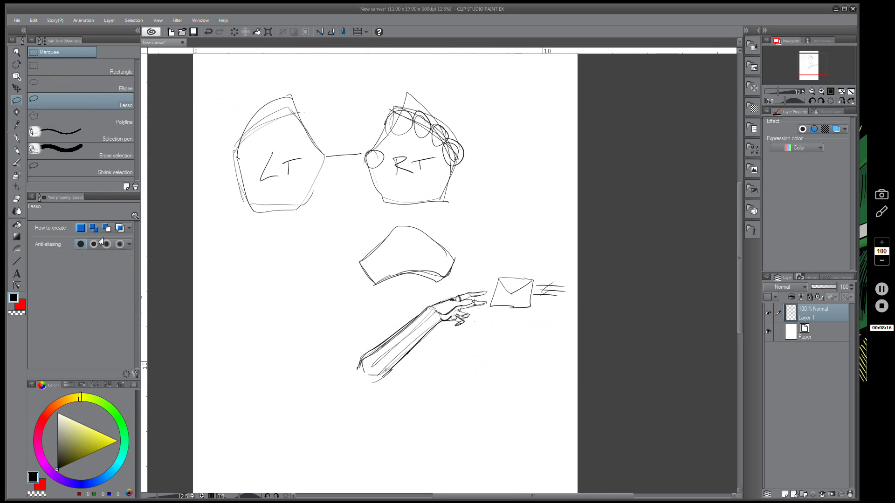
- Select the forearm, hand and envelope sketch with the Lasso, move it to the canvas's lower-left corner and deselect it
mouse_move(450, 282)
left_mouse_down()
mouse_move(403, 402)
mouse_move(524, 259)
mouse_move(451, 280)
left_mouse_up()
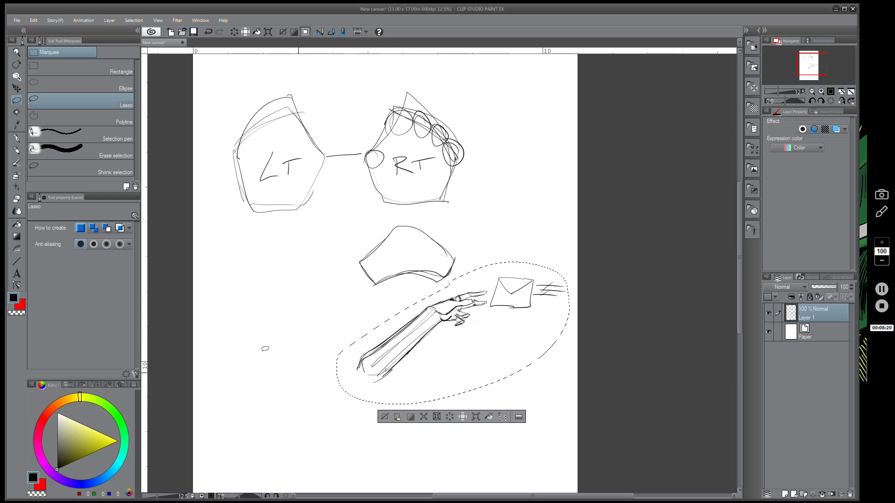
left_click(16, 89)
mouse_move(491, 307)
left_mouse_down()
mouse_move(415, 449)
mouse_move(430, 467)
mouse_move(393, 479)
mouse_move(347, 466)
mouse_move(439, 327)
mouse_move(410, 425)
left_mouse_up()
mouse_move(454, 302)
left_mouse_down()
mouse_move(437, 444)
mouse_move(433, 430)
left_mouse_up()
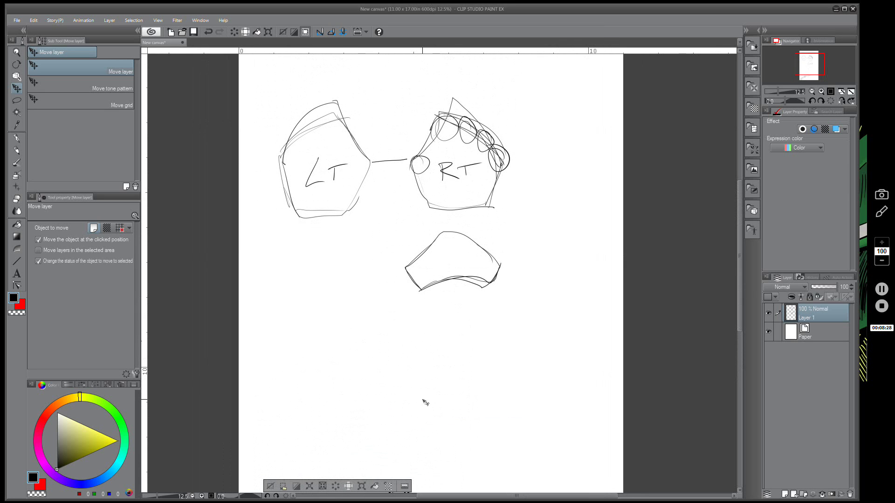
left_click(270, 485)
left_click_drag(422, 349, 404, 386)
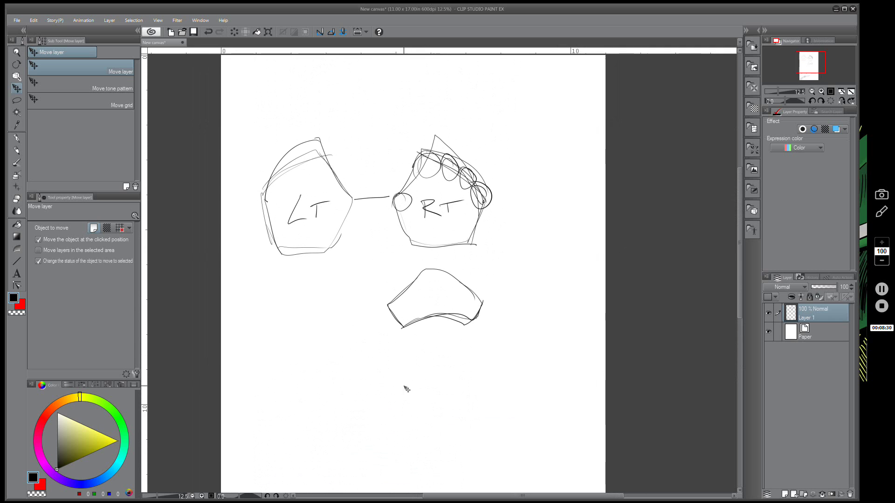
left_click(14, 152)
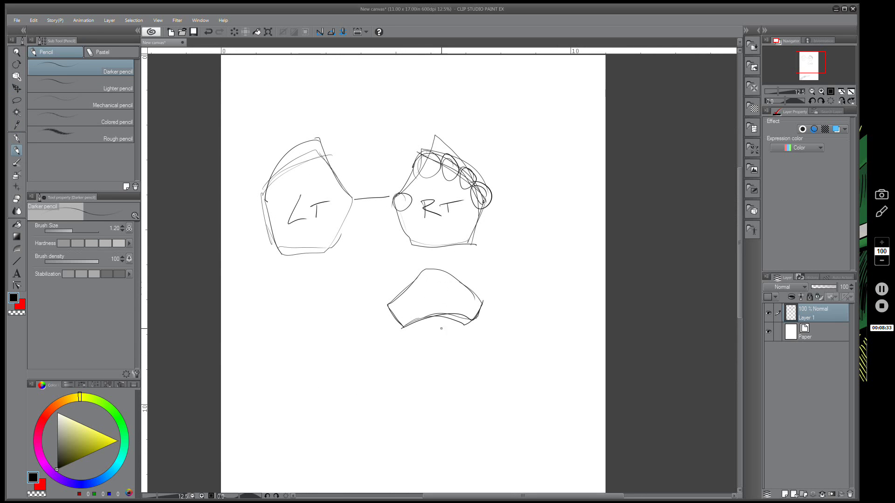
left_click_drag(443, 351, 441, 330)
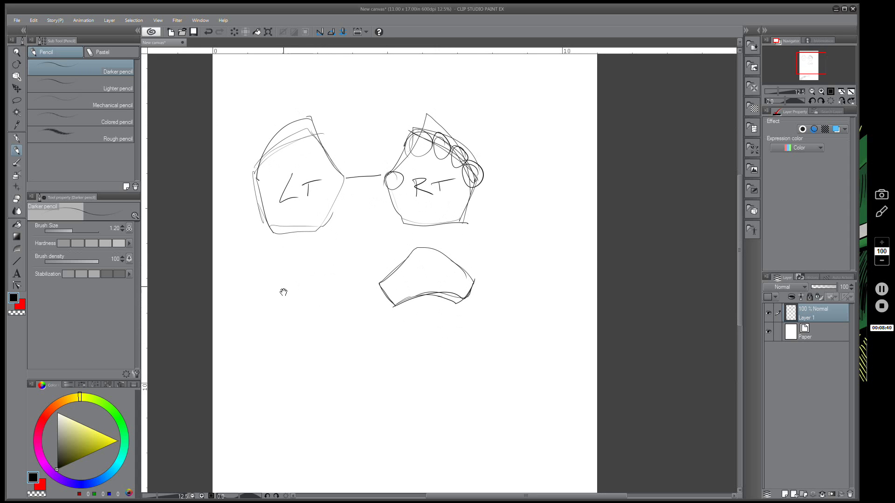
scroll(321, 302, "up", 1)
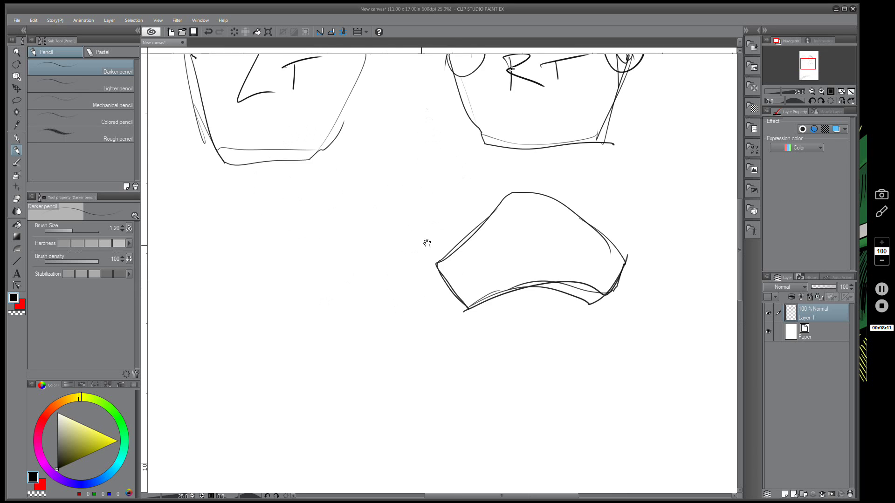
left_click_drag(476, 220, 399, 319)
scroll(409, 274, "down", 1)
left_click_drag(435, 280, 413, 240)
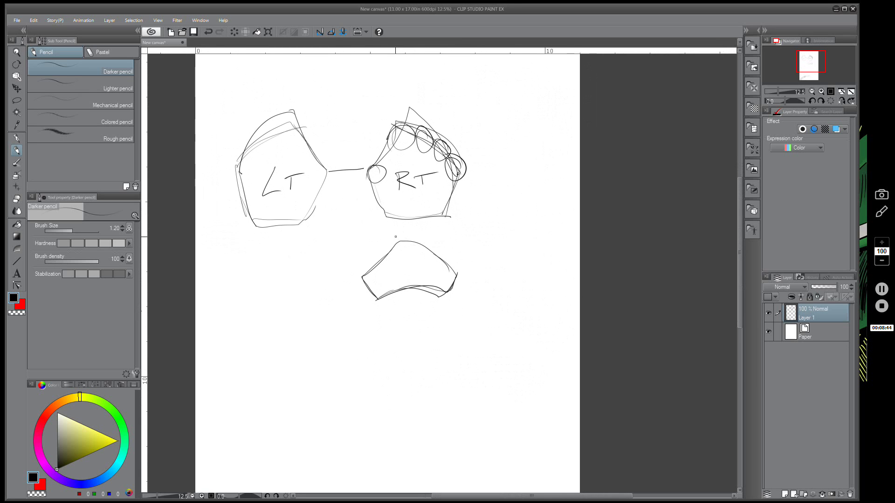
- Lasso the LT, RT and lower palm sketches, scale them to 65% and place them in the canvas's upper-left corner
left_click(16, 101)
mouse_move(294, 83)
left_mouse_down()
mouse_move(219, 208)
mouse_move(503, 117)
mouse_move(459, 97)
left_mouse_up()
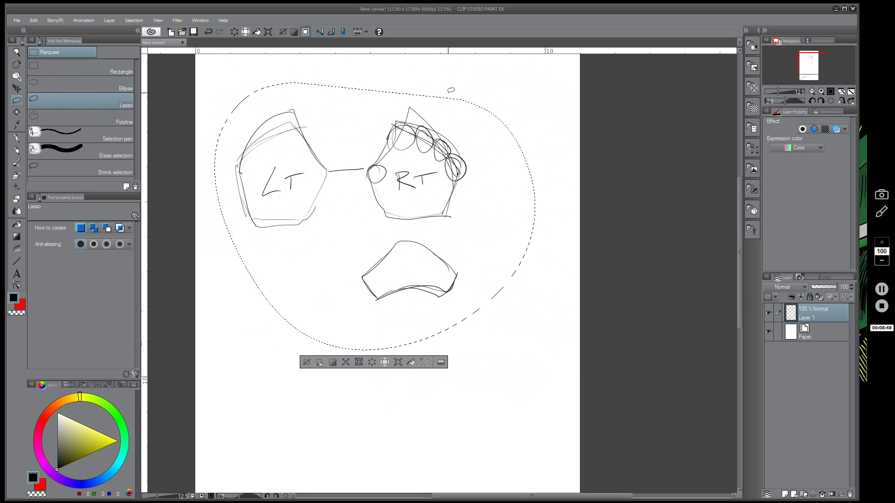
left_click(16, 88)
left_click_drag(410, 204, 402, 256)
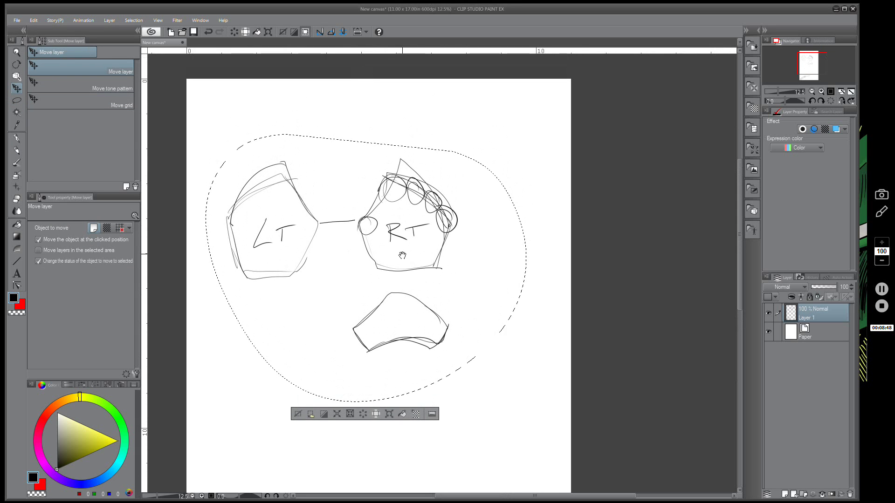
left_click(390, 413)
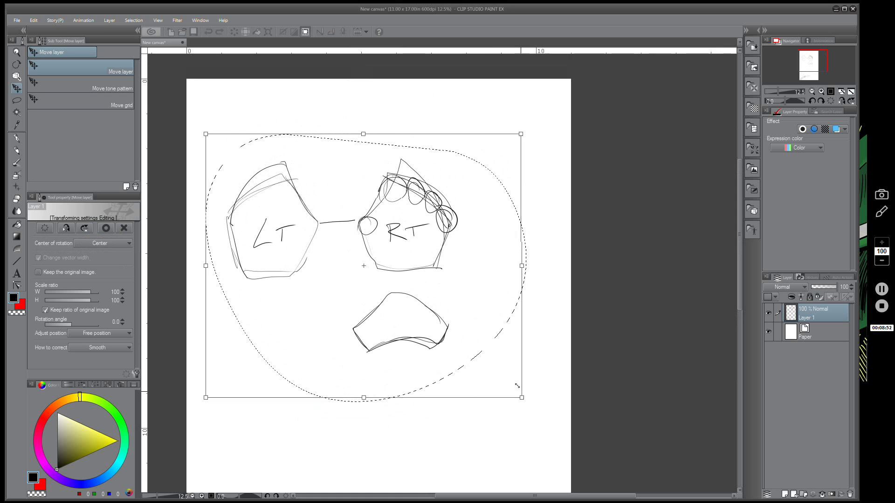
left_click_drag(517, 386, 459, 332)
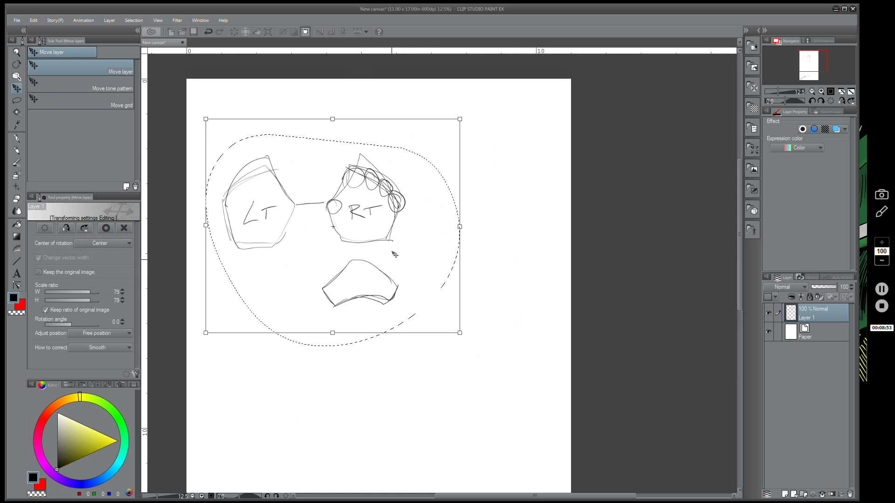
left_click_drag(395, 254, 371, 206)
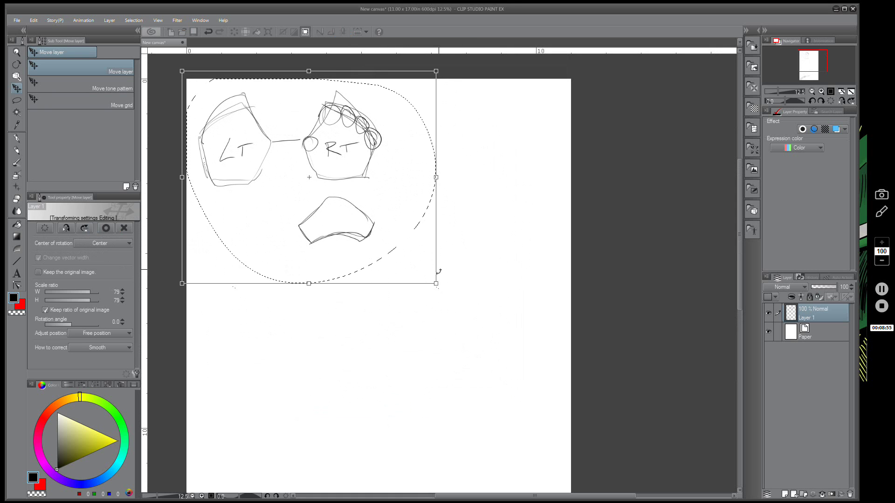
left_click_drag(436, 283, 390, 244)
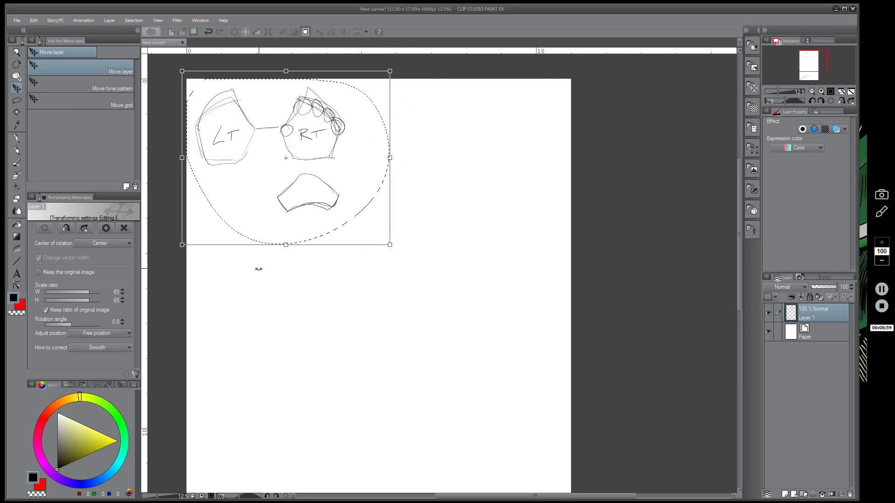
key("Return")
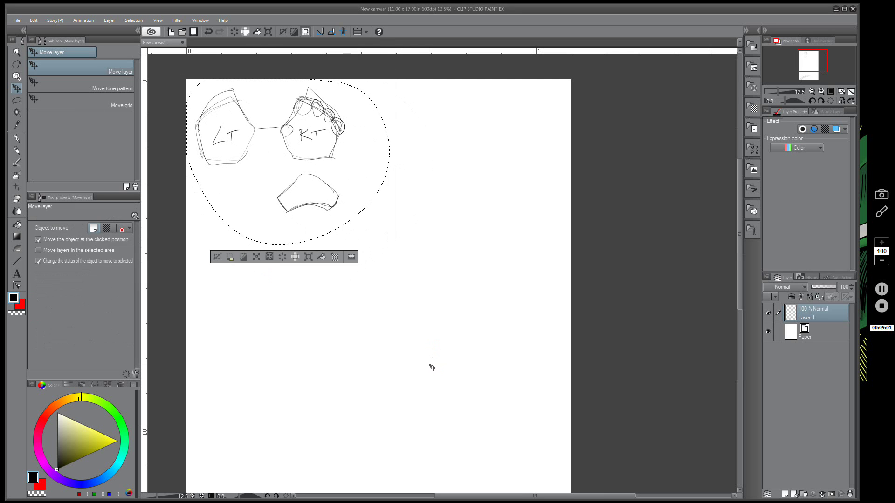
left_click(216, 258)
- Lasso the forearm, hand and envelope sketch and move it to the canvas's upper-right corner, beside the reduced palm shapes
left_click_drag(375, 350, 527, 158)
left_click(16, 100)
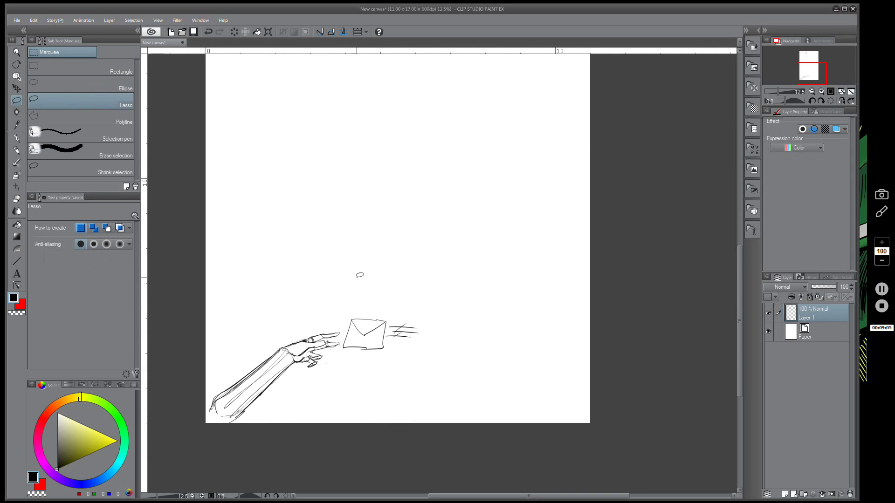
mouse_move(360, 275)
left_mouse_down()
mouse_move(402, 401)
mouse_move(298, 284)
left_mouse_up()
key("k")
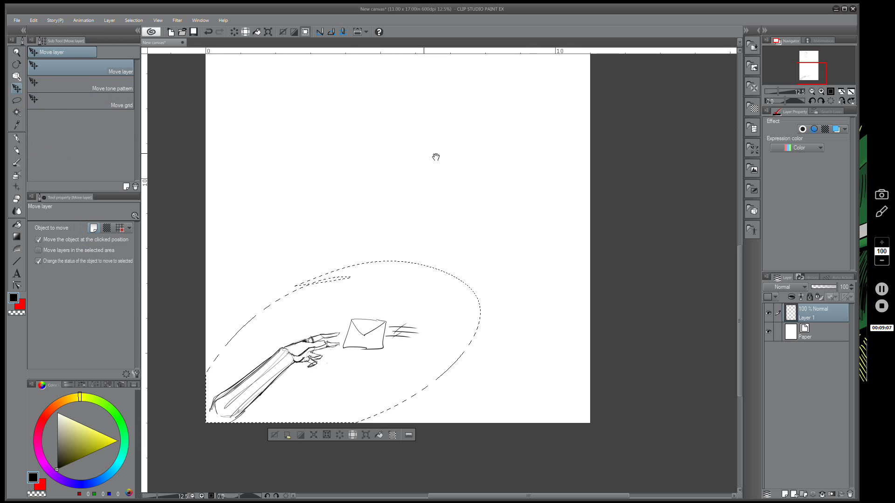
left_click_drag(435, 157, 396, 283)
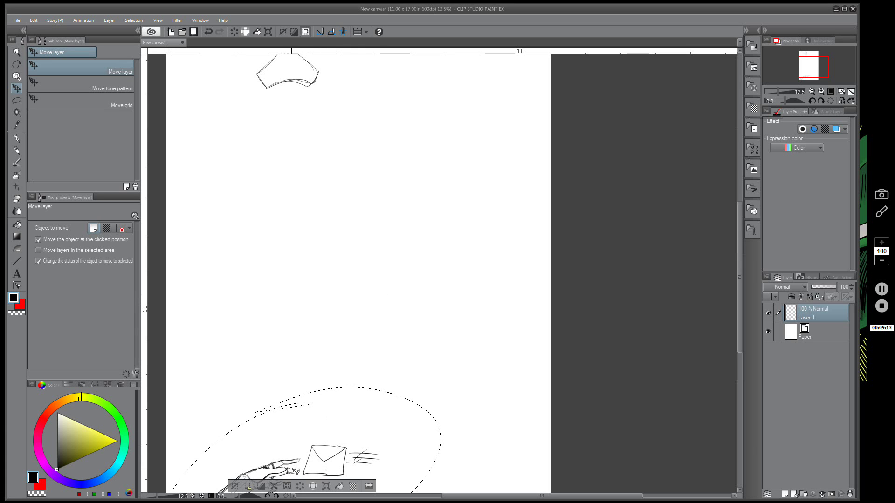
left_click(326, 486)
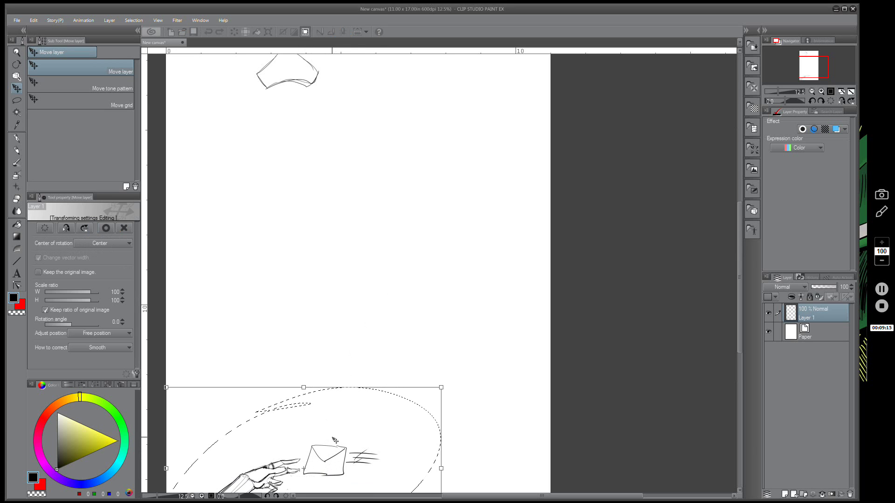
mouse_move(346, 433)
left_mouse_down()
mouse_move(424, 184)
mouse_move(374, 431)
mouse_move(439, 391)
mouse_move(463, 344)
mouse_move(463, 365)
mouse_move(526, 234)
mouse_move(532, 198)
left_mouse_up()
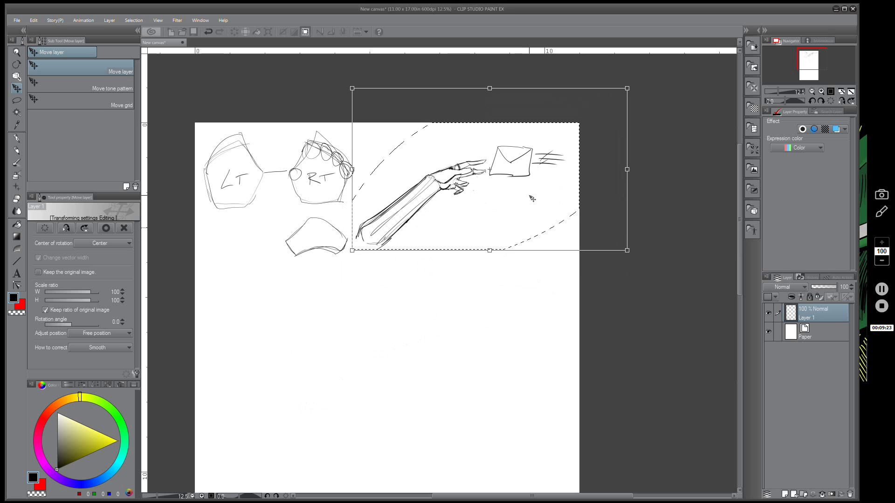
key("Return")
left_click(422, 261)
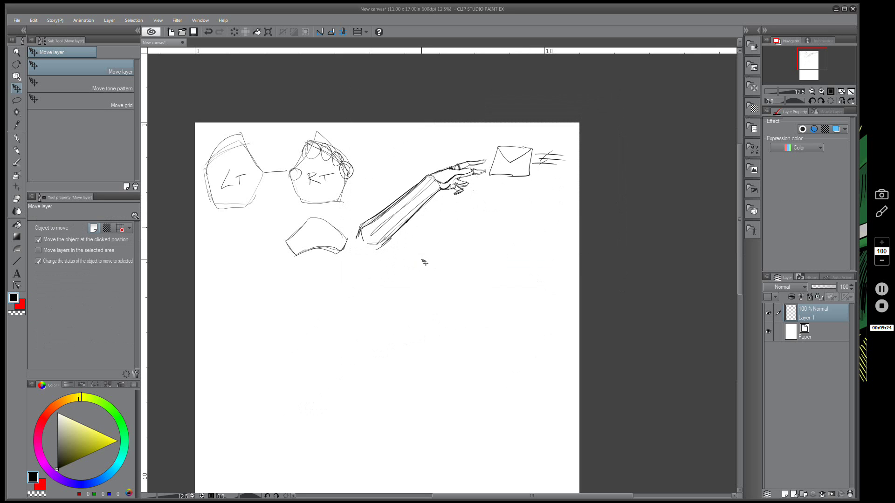
- Sketch a large oval with the Darker pencil in the empty area below the small drawings and block a five-sided palm over it
left_click(17, 151)
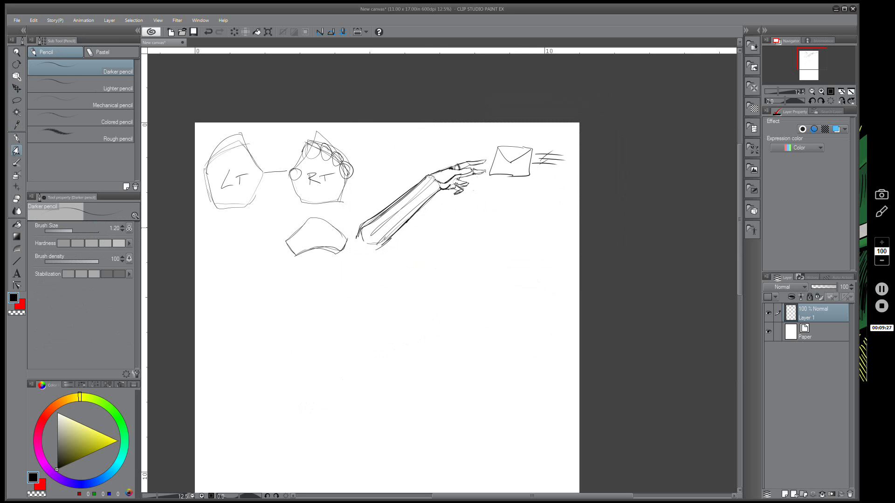
mouse_move(440, 373)
left_mouse_down()
mouse_move(465, 307)
mouse_move(455, 295)
left_mouse_up()
scroll(438, 291, "up", 1)
mouse_move(381, 293)
left_mouse_down()
mouse_move(450, 351)
mouse_move(438, 306)
left_mouse_up()
scroll(455, 332, "down", 1)
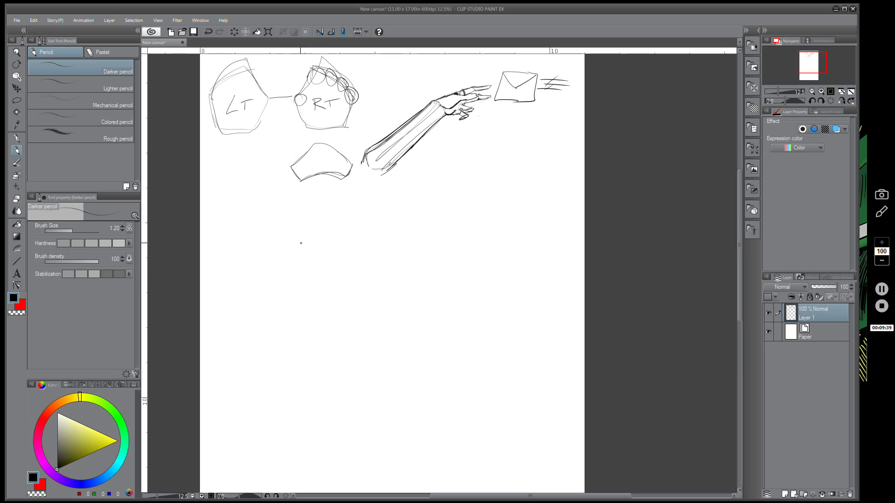
mouse_move(387, 280)
left_mouse_down()
mouse_move(425, 390)
mouse_move(433, 326)
mouse_move(354, 401)
mouse_move(438, 385)
left_mouse_up()
key("ctrl+z")
key("ctrl+z")
key("ctrl+z")
key("ctrl+z")
mouse_move(398, 298)
left_mouse_down()
mouse_move(468, 370)
mouse_move(379, 320)
mouse_move(366, 423)
mouse_move(375, 399)
left_mouse_up()
key("ctrl+z")
key("ctrl+z")
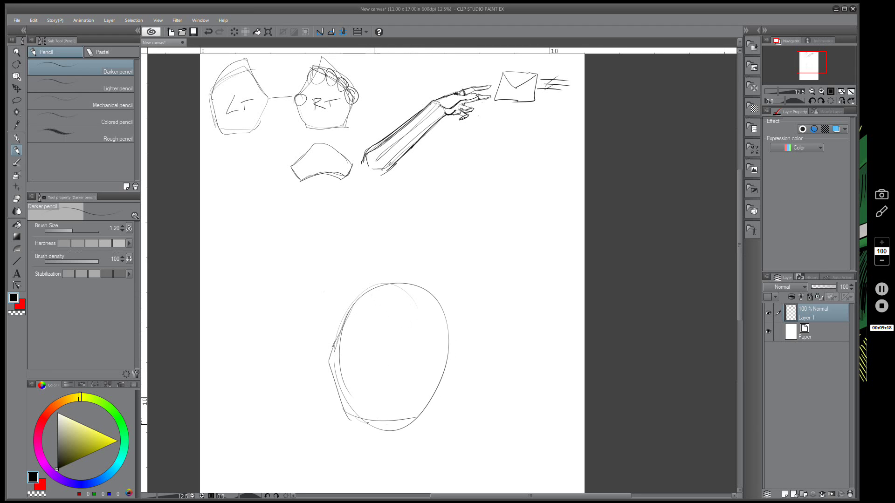
mouse_move(368, 423)
left_mouse_down()
mouse_move(444, 375)
mouse_move(354, 294)
left_mouse_up()
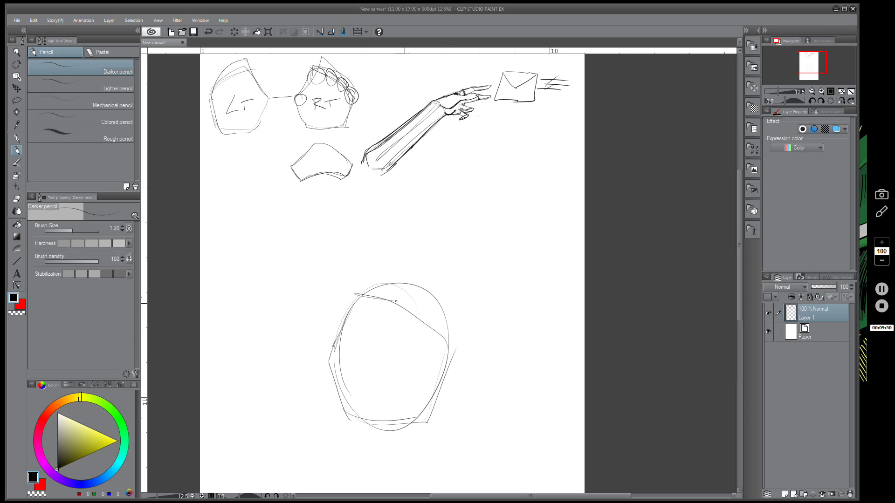
left_click_drag(459, 357, 362, 302)
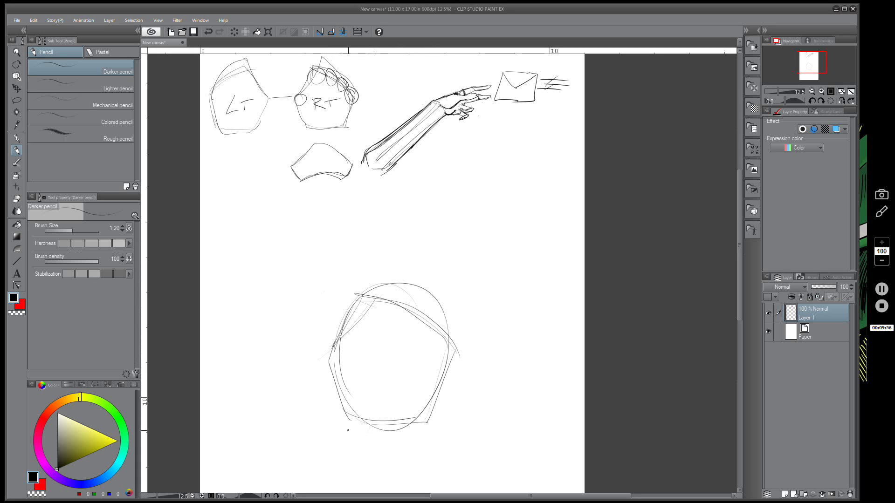
- Draw two circles at the palm's base corners and a second pair directly below them as wrist joints
scroll(377, 421, "down", 3)
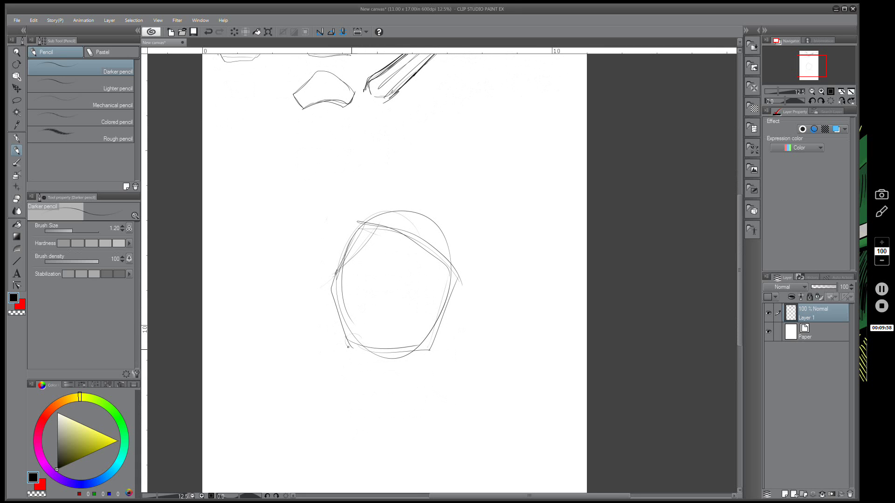
left_click_drag(348, 347, 348, 337)
left_click_drag(414, 343, 413, 349)
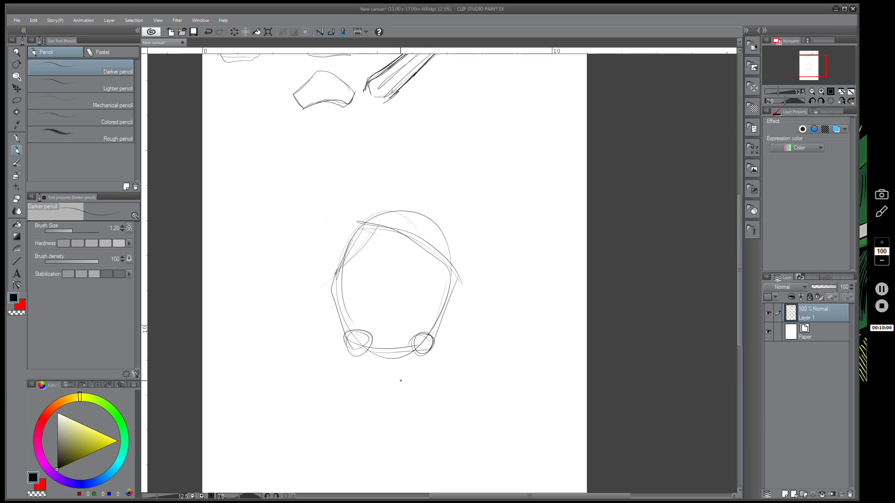
left_click_drag(359, 365, 366, 372)
left_click_drag(412, 376, 423, 357)
left_click_drag(463, 387, 455, 398)
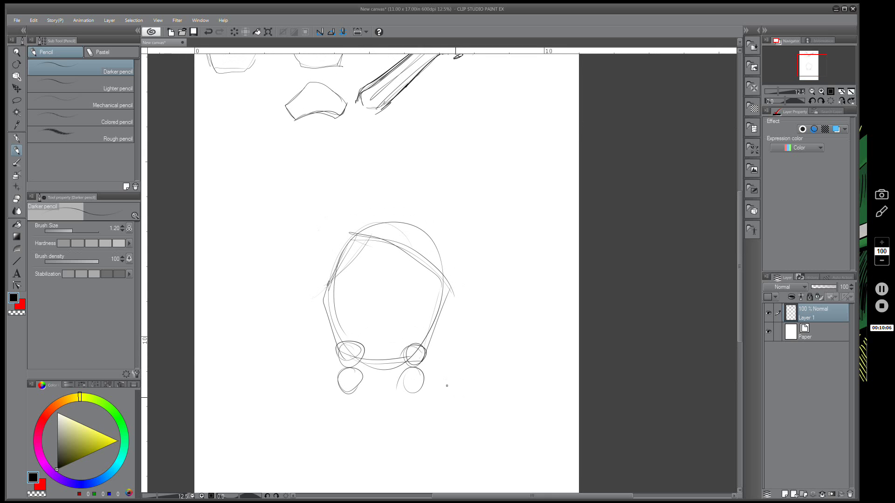
mouse_move(364, 357)
left_mouse_down()
mouse_move(346, 340)
mouse_move(363, 326)
mouse_move(363, 347)
mouse_move(370, 342)
mouse_move(368, 318)
mouse_move(383, 325)
mouse_move(373, 343)
mouse_move(393, 323)
mouse_move(404, 323)
mouse_move(406, 341)
mouse_move(412, 331)
mouse_move(386, 343)
mouse_move(376, 354)
mouse_move(382, 362)
mouse_move(401, 354)
mouse_move(347, 397)
mouse_move(379, 379)
mouse_move(343, 368)
mouse_move(327, 472)
left_mouse_up()
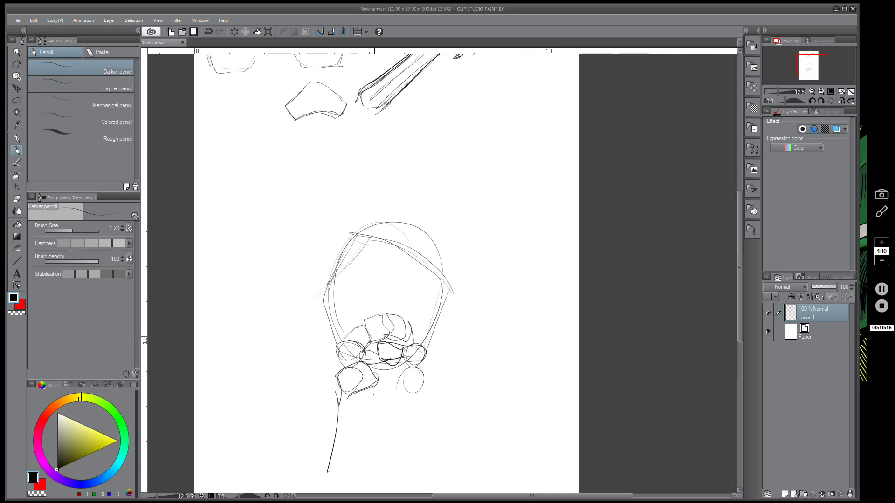
left_click_drag(375, 387, 367, 483)
mouse_move(394, 385)
left_mouse_down()
mouse_move(382, 441)
mouse_move(377, 380)
mouse_move(401, 356)
mouse_move(426, 376)
mouse_move(416, 398)
mouse_move(410, 483)
left_mouse_up()
left_click_drag(456, 378, 447, 352)
key("ctrl+z")
key("ctrl+z")
key("ctrl+z")
key("ctrl+z")
key("ctrl+z")
key("ctrl+z")
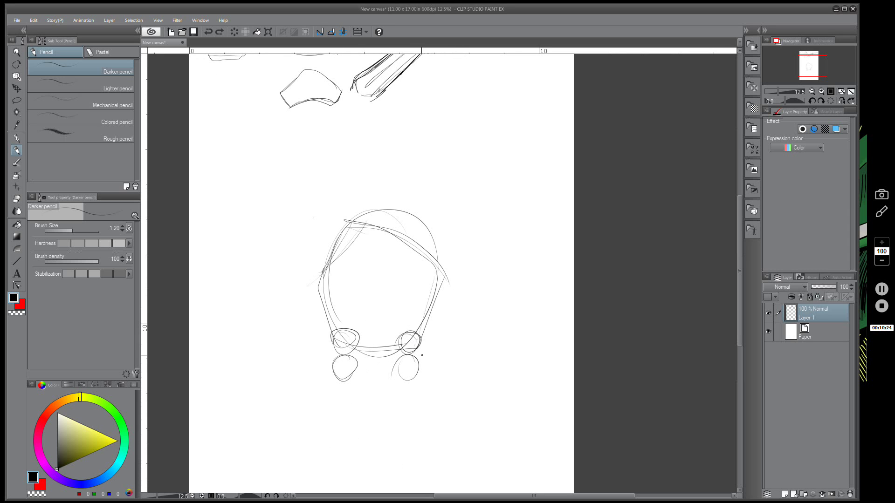
- Draw both forearm contours from the wrist circles, widening down to the canvas's bottom edge
left_click_drag(422, 381, 426, 249)
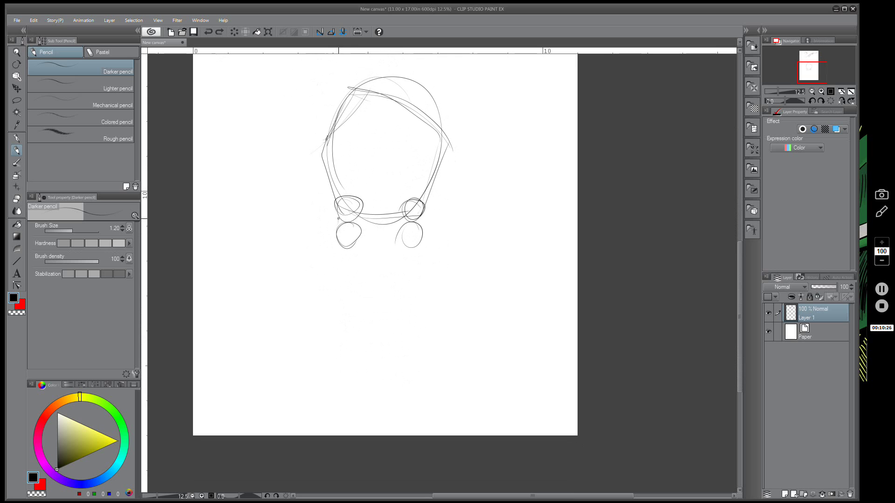
mouse_move(339, 218)
left_mouse_down()
mouse_move(309, 430)
mouse_move(325, 316)
mouse_move(339, 281)
left_mouse_up()
left_click_drag(420, 212, 418, 251)
mouse_move(422, 247)
left_mouse_down()
mouse_move(419, 227)
mouse_move(413, 335)
mouse_move(428, 435)
left_mouse_up()
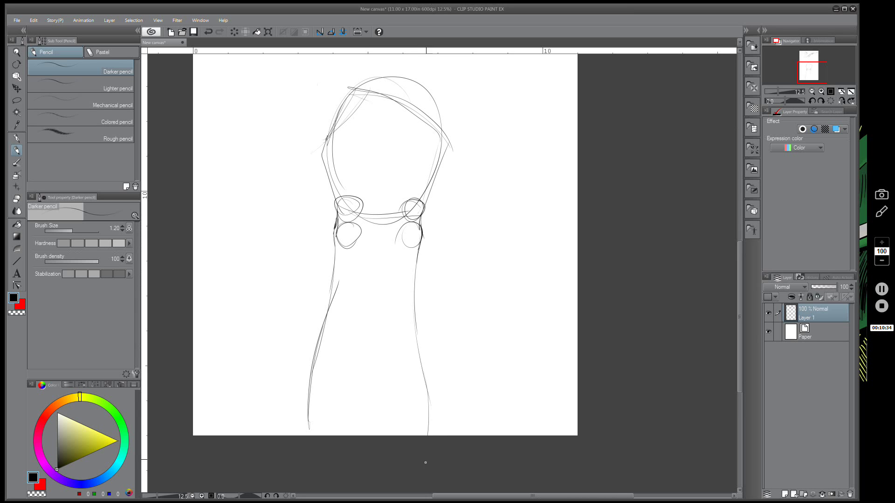
left_click_drag(424, 374, 429, 436)
left_click_drag(420, 347, 438, 436)
- Reinforce the palm's lower sides and add a thumb-joint circle and four knuckle ovals along the slanted upper edge
mouse_move(453, 208)
left_mouse_down()
mouse_move(451, 415)
mouse_move(441, 383)
left_mouse_up()
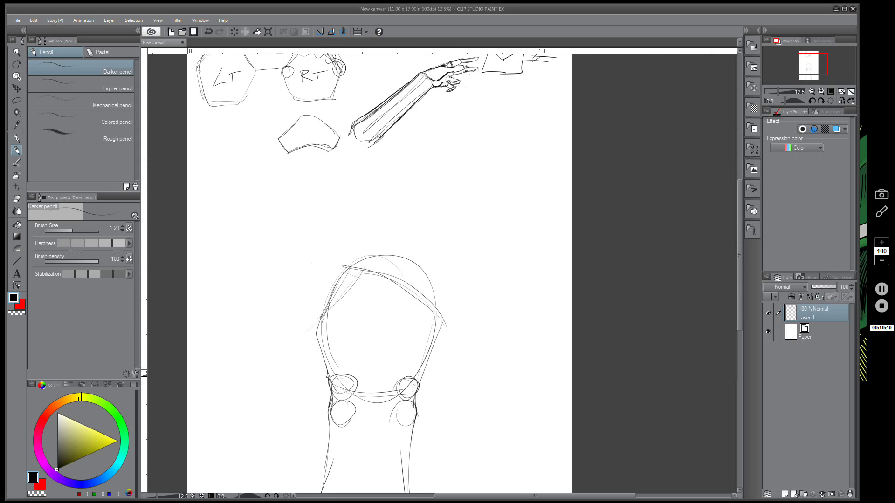
left_click_drag(327, 377, 315, 342)
left_click_drag(325, 370, 315, 338)
left_click_drag(418, 383, 425, 362)
mouse_move(329, 332)
left_mouse_down()
mouse_move(313, 336)
mouse_move(329, 328)
mouse_move(329, 348)
left_mouse_up()
mouse_move(363, 268)
left_mouse_down()
mouse_move(353, 286)
mouse_move(370, 275)
mouse_move(396, 283)
mouse_move(375, 289)
mouse_move(362, 273)
mouse_move(401, 282)
mouse_move(416, 299)
mouse_move(405, 283)
mouse_move(438, 315)
left_mouse_up()
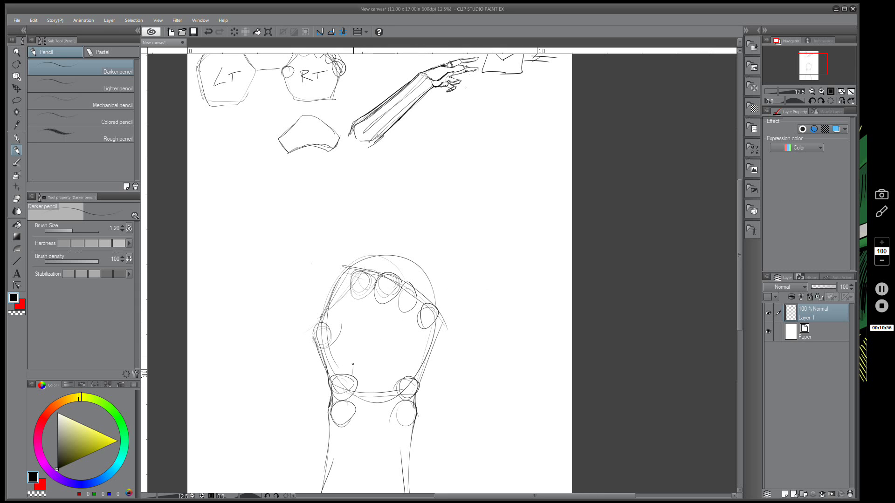
- Draw the metacarpal lines from the four knuckle ovals down toward the wrist, with a light curve across the palm's base
left_click_drag(357, 276, 353, 373)
left_click_drag(385, 283, 372, 388)
left_click_drag(403, 295, 388, 373)
mouse_move(418, 329)
left_mouse_down()
mouse_move(407, 367)
mouse_move(341, 358)
mouse_move(336, 368)
mouse_move(433, 370)
left_mouse_up()
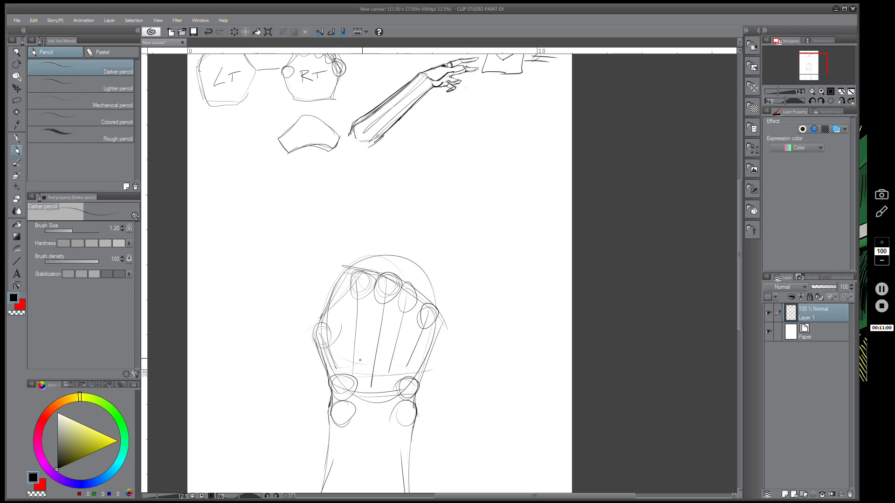
- Sketch light strokes across the palm's base, and undo them together with the metacarpal lines
mouse_move(346, 356)
left_mouse_down()
mouse_move(373, 355)
mouse_move(420, 361)
left_mouse_up()
mouse_move(338, 382)
left_mouse_down()
mouse_move(373, 379)
mouse_move(379, 349)
mouse_move(400, 365)
left_mouse_up()
key("ctrl+z")
key("ctrl+z")
key("ctrl+z")
key("ctrl+z")
key("ctrl+z")
key("ctrl+z")
key("ctrl+z")
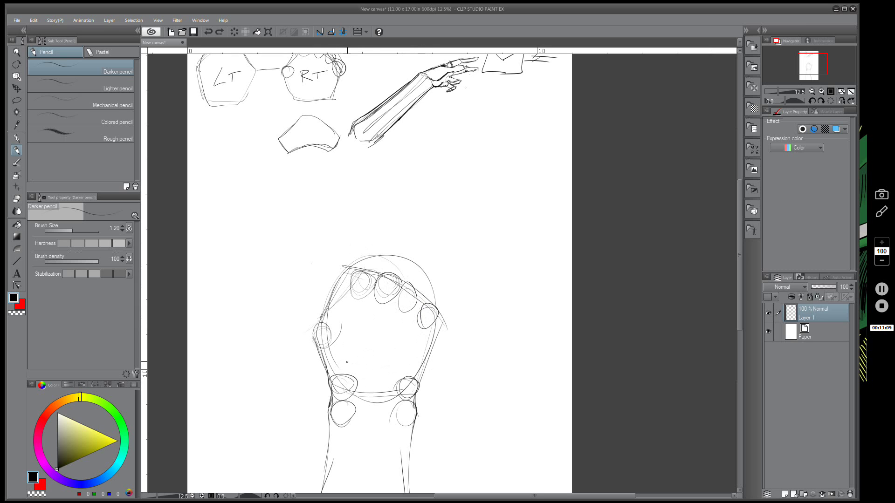
- Try four metacarpal lines from the knuckle ovals down toward the wrist, and undo them
left_click_drag(361, 284, 360, 376)
left_click_drag(392, 280, 374, 371)
left_click_drag(412, 298, 388, 377)
left_click_drag(428, 315, 399, 383)
key("ctrl+z")
key("ctrl+z")
key("ctrl+z")
key("ctrl+z")
key("ctrl+z")
- Draw the thumb above its joint circle and a dark curve marking its fleshy base inside the palm
mouse_move(324, 363)
left_mouse_down()
mouse_move(311, 338)
mouse_move(320, 331)
mouse_move(310, 332)
mouse_move(336, 317)
mouse_move(313, 331)
mouse_move(312, 274)
mouse_move(311, 293)
mouse_move(313, 274)
mouse_move(330, 324)
mouse_move(306, 303)
mouse_move(307, 264)
mouse_move(332, 306)
mouse_move(304, 304)
mouse_move(334, 305)
mouse_move(330, 322)
mouse_move(348, 330)
mouse_move(359, 372)
left_mouse_up()
key("ctrl+z")
key("ctrl+z")
key("ctrl+z")
key("ctrl+z")
key("ctrl+z")
- Draw finger direction lines fanning up from the four knuckles and an arc across them for the first finger joints
mouse_move(336, 328)
left_mouse_down()
mouse_move(359, 371)
mouse_move(329, 315)
mouse_move(328, 291)
mouse_move(354, 237)
left_mouse_up()
left_click_drag(361, 279, 378, 221)
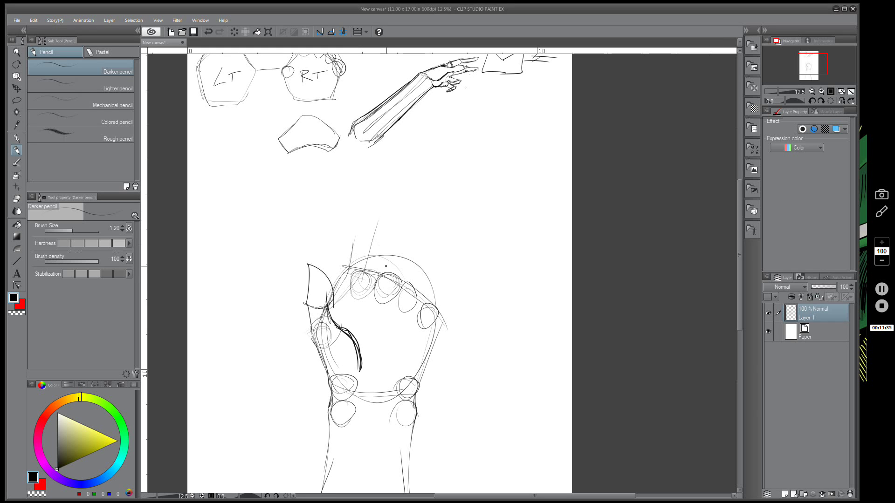
mouse_move(393, 278)
left_mouse_down()
mouse_move(414, 229)
mouse_move(446, 235)
left_mouse_up()
left_click_drag(434, 301, 458, 257)
left_click_drag(411, 291, 445, 229)
mouse_move(363, 270)
left_mouse_down()
mouse_move(377, 217)
mouse_move(356, 213)
mouse_move(415, 208)
mouse_move(474, 285)
left_mouse_up()
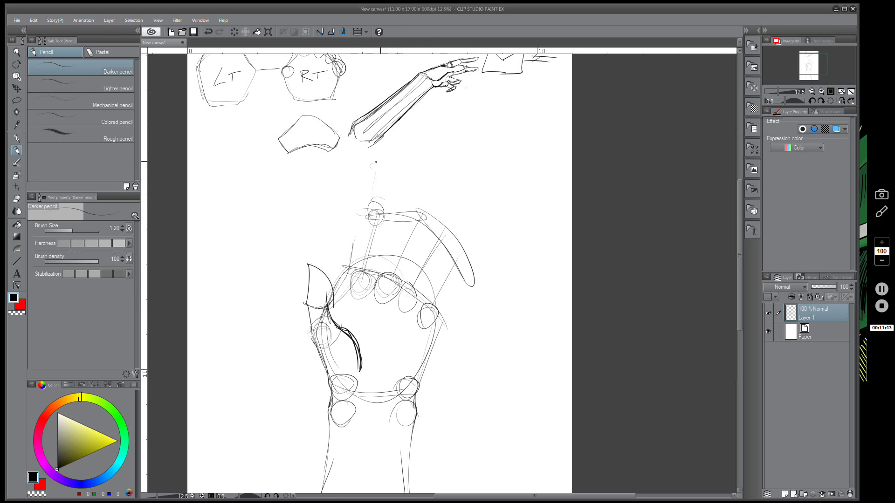
- Draw a second, higher joint arc and block in the index finger's two segments with a joint circle between them
mouse_move(370, 164)
left_mouse_down()
mouse_move(447, 184)
mouse_move(431, 168)
mouse_move(493, 270)
left_mouse_up()
left_click_drag(385, 166, 379, 176)
left_click_drag(377, 166, 364, 209)
left_click_drag(367, 197, 346, 276)
mouse_move(384, 223)
left_mouse_down()
mouse_move(370, 274)
mouse_move(391, 169)
mouse_move(369, 185)
mouse_move(364, 206)
left_mouse_up()
mouse_move(367, 198)
left_mouse_down()
mouse_move(390, 160)
mouse_move(379, 228)
mouse_move(387, 279)
left_mouse_up()
- Block in the middle, ring and little finger segments between the knuckles and the two joint arcs
mouse_move(407, 225)
left_mouse_down()
mouse_move(398, 250)
mouse_move(422, 191)
mouse_move(450, 168)
mouse_move(399, 281)
mouse_move(452, 173)
left_mouse_up()
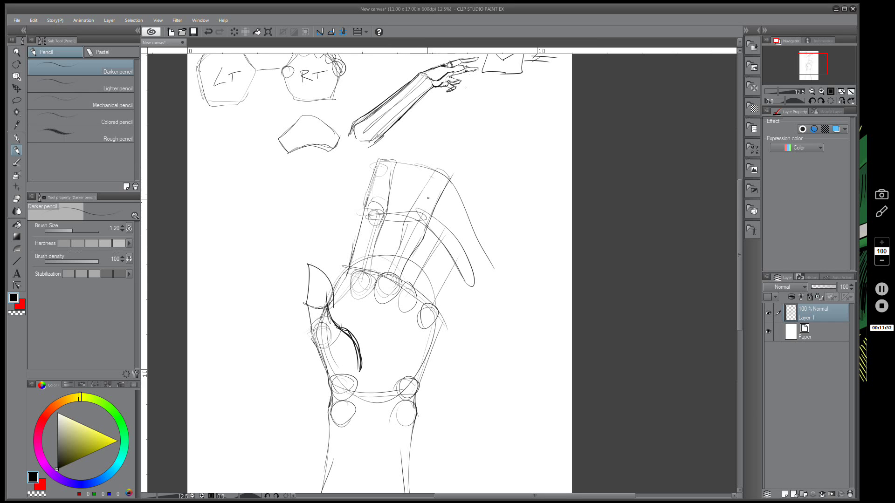
mouse_move(399, 237)
left_mouse_down()
mouse_move(372, 277)
mouse_move(393, 263)
mouse_move(425, 262)
mouse_move(462, 207)
mouse_move(476, 210)
mouse_move(473, 232)
mouse_move(424, 287)
mouse_move(463, 236)
left_mouse_up()
mouse_move(427, 297)
left_mouse_down()
mouse_move(486, 239)
mouse_move(487, 263)
mouse_move(443, 312)
mouse_move(454, 293)
mouse_move(438, 326)
left_mouse_up()
left_click_drag(468, 282, 481, 239)
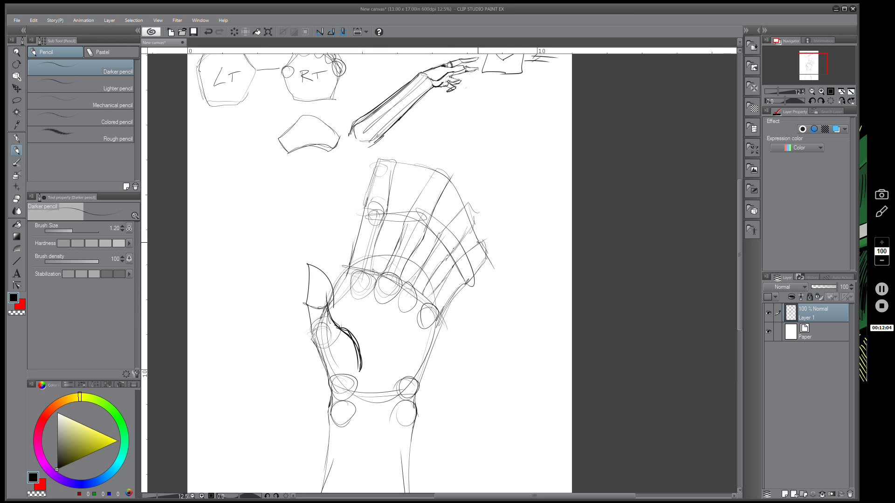
left_click_drag(466, 207, 469, 232)
mouse_move(467, 208)
left_mouse_down()
mouse_move(437, 237)
mouse_move(473, 213)
left_mouse_up()
left_click_drag(472, 230, 457, 244)
- Darken the palm's outer contour from the little-finger knuckle down to the wrist circle
left_click_drag(444, 313, 414, 391)
left_click_drag(436, 330, 424, 372)
left_click_drag(435, 331, 447, 292)
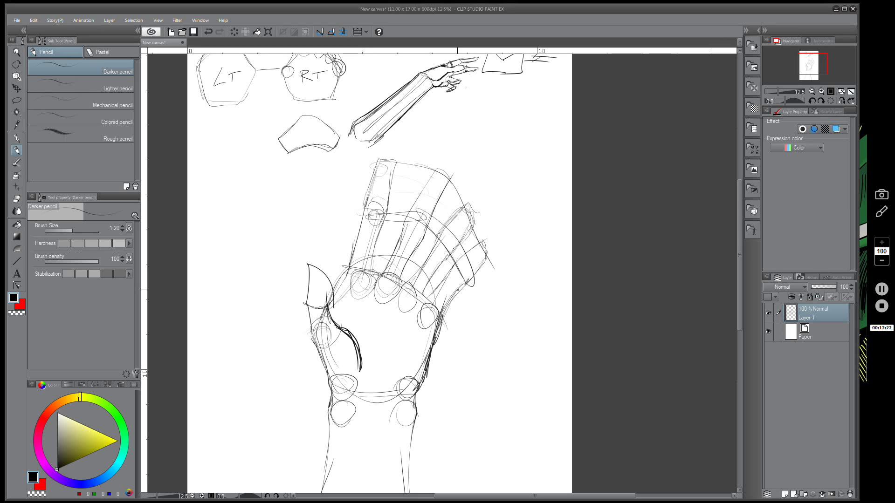
- Lasso the finger construction above the knuckles, delete it and clear the selection
key("m")
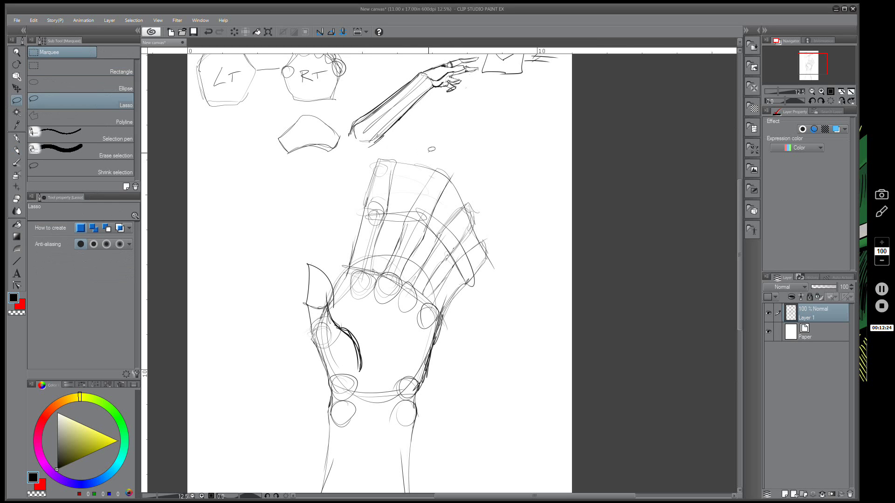
mouse_move(425, 150)
left_mouse_down()
mouse_move(355, 174)
mouse_move(335, 269)
mouse_move(426, 293)
mouse_move(517, 254)
mouse_move(466, 163)
left_mouse_up()
key("Delete")
key("ctrl+d")
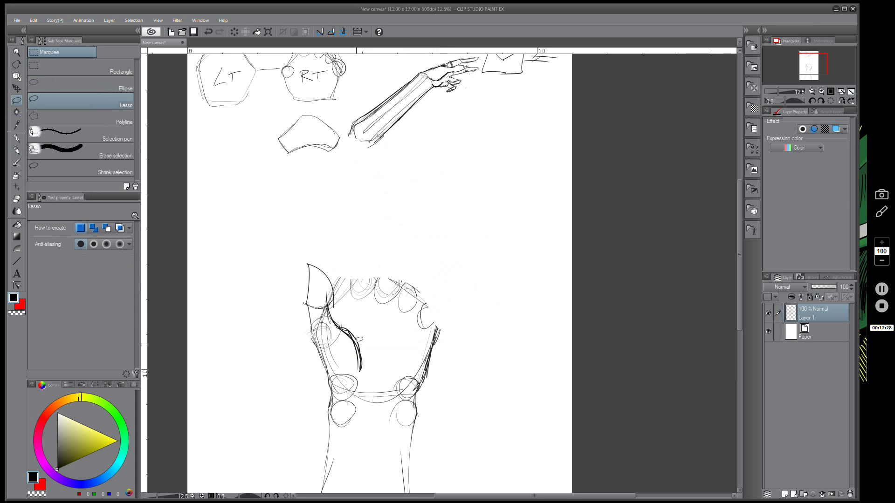
- Redraw the four knuckle circles with the Darker pencil and add a metacarpal line from each toward the wrist
left_click(16, 149)
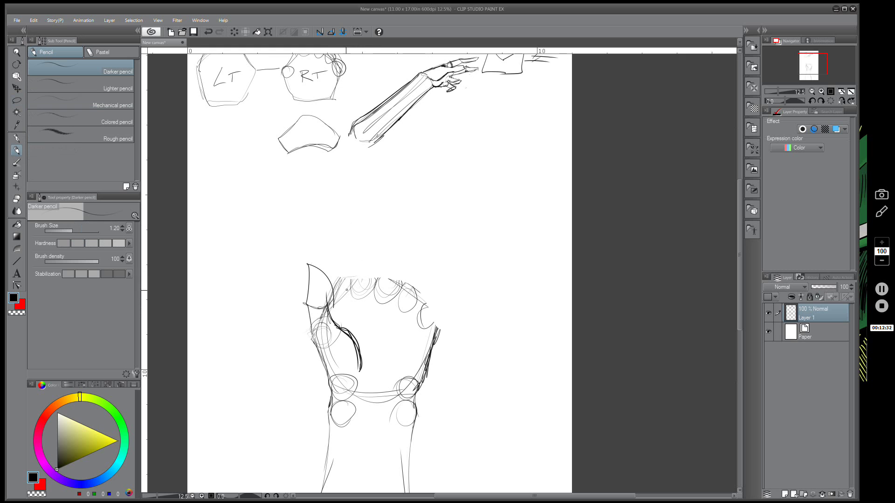
mouse_move(356, 291)
left_mouse_down()
mouse_move(354, 279)
mouse_move(338, 299)
left_mouse_up()
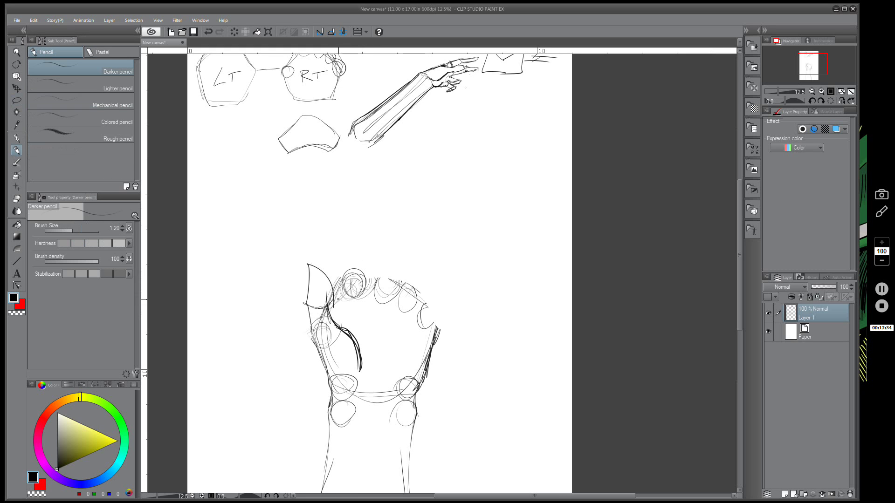
mouse_move(390, 286)
left_mouse_down()
mouse_move(373, 286)
mouse_move(398, 305)
mouse_move(424, 308)
mouse_move(399, 361)
left_mouse_up()
left_click_drag(404, 297, 381, 360)
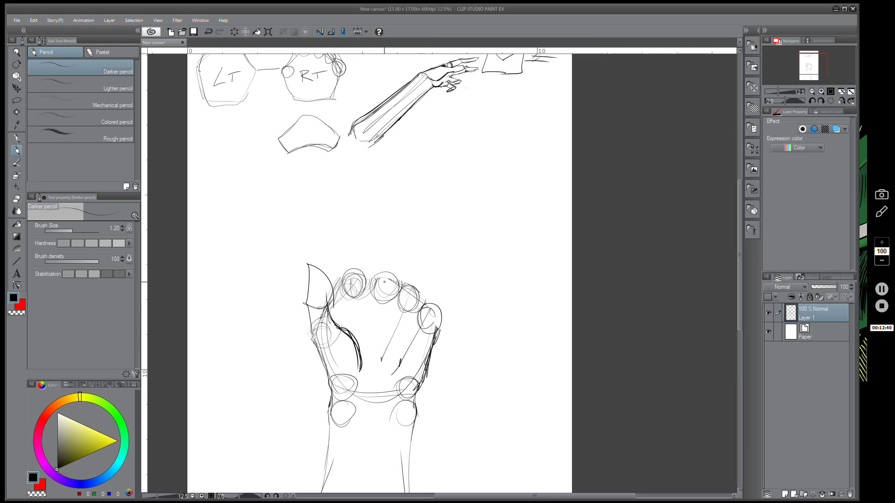
left_click_drag(384, 281, 371, 366)
left_click_drag(352, 281, 354, 355)
- Sketch a side-view hand beside the palm with a rounded palm shape, a knuckle circle marked P and four upright fingers
mouse_move(489, 400)
left_mouse_down()
mouse_move(493, 319)
mouse_move(507, 281)
mouse_move(521, 285)
mouse_move(529, 319)
mouse_move(518, 387)
mouse_move(491, 401)
left_mouse_up()
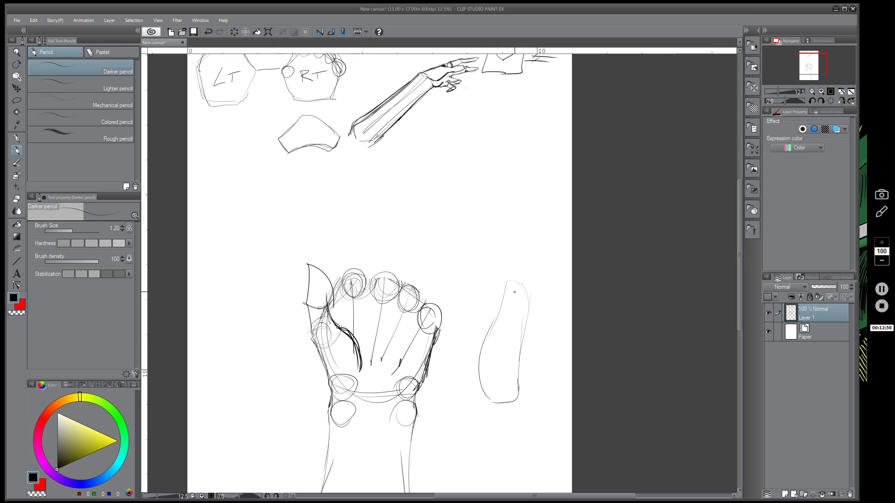
left_click_drag(503, 294, 506, 286)
mouse_move(512, 271)
left_mouse_down()
mouse_move(518, 226)
mouse_move(543, 181)
left_mouse_up()
mouse_move(550, 184)
left_mouse_down()
mouse_move(530, 302)
mouse_move(502, 250)
mouse_move(508, 207)
mouse_move(529, 166)
mouse_move(527, 206)
left_mouse_up()
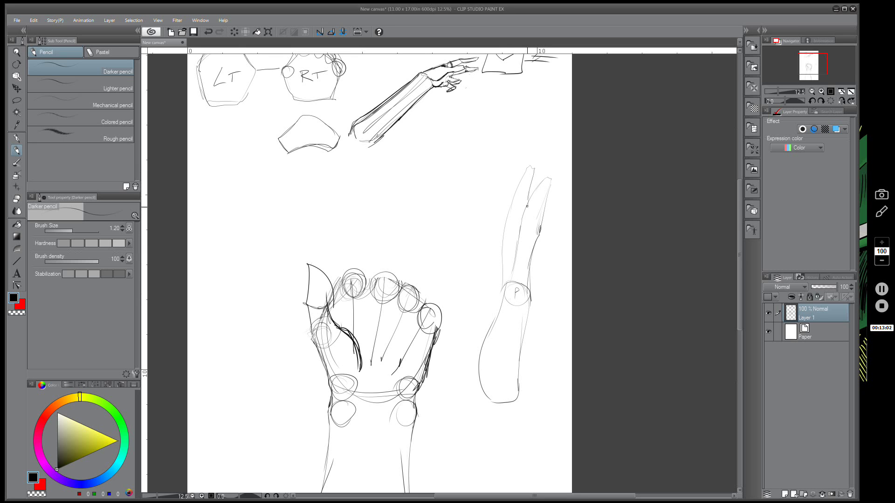
mouse_move(501, 285)
left_mouse_down()
mouse_move(505, 157)
mouse_move(514, 148)
mouse_move(513, 206)
left_mouse_up()
mouse_move(497, 162)
left_mouse_down()
mouse_move(482, 336)
mouse_move(473, 339)
mouse_move(459, 289)
left_mouse_up()
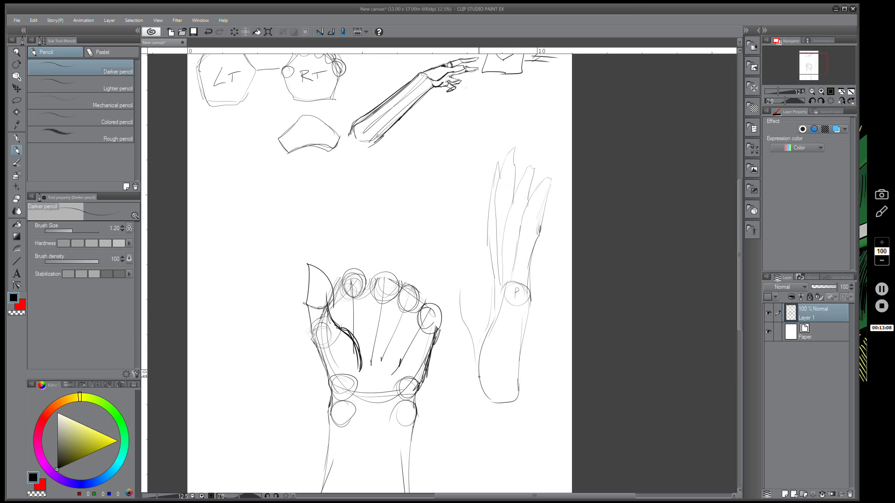
- Undo the side-view thumb strokes and redraw the thumb as a full shape joined to the palm's base
mouse_move(479, 377)
left_mouse_down()
mouse_move(450, 259)
mouse_move(460, 258)
mouse_move(456, 327)
mouse_move(481, 393)
left_mouse_up()
key("ctrl+z")
key("ctrl+z")
mouse_move(460, 275)
left_mouse_down()
mouse_move(478, 334)
mouse_move(493, 275)
left_mouse_up()
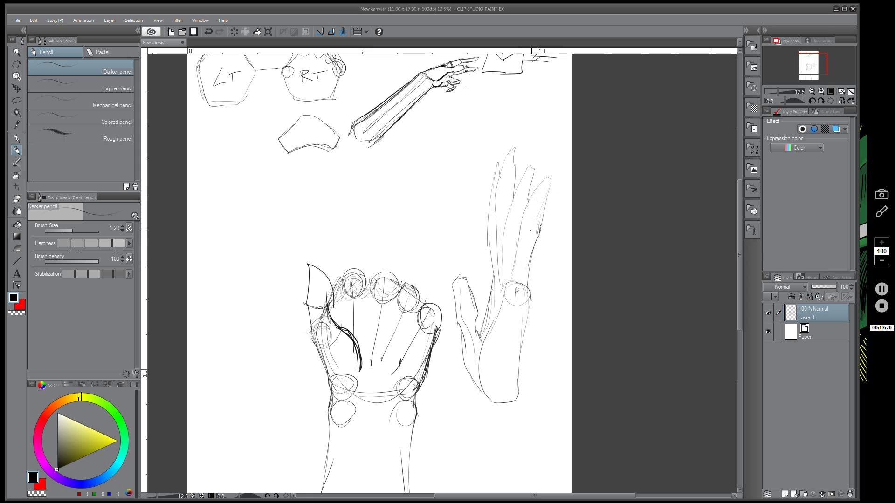
- Try curved strokes across the side-view hand's knuckle circle, and undo them
mouse_move(485, 290)
left_mouse_down()
mouse_move(520, 297)
mouse_move(528, 315)
left_mouse_up()
mouse_move(478, 300)
left_mouse_down()
mouse_move(523, 308)
mouse_move(546, 326)
left_mouse_up()
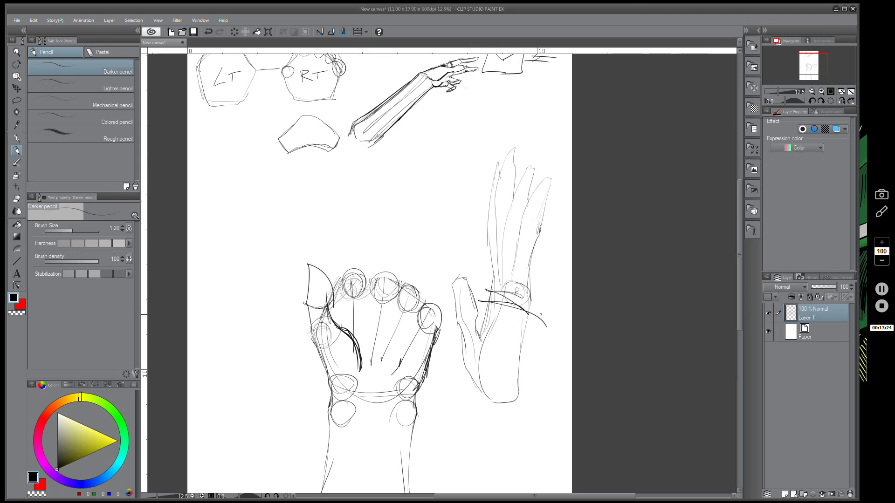
key("ctrl+z")
key("ctrl+z")
key("ctrl+z")
key("ctrl+z")
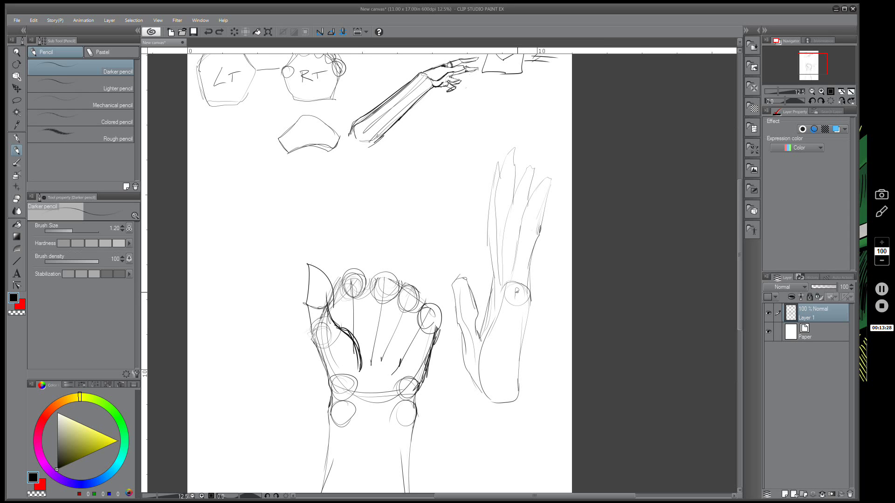
left_click_drag(517, 291, 481, 299)
key("ctrl+z")
- Draw a finger tilted forward toward the thumb side from the side-view hand's knuckle circle
left_click(515, 293)
mouse_move(524, 281)
left_mouse_down()
mouse_move(484, 179)
mouse_move(507, 286)
mouse_move(502, 268)
mouse_move(495, 313)
left_mouse_up()
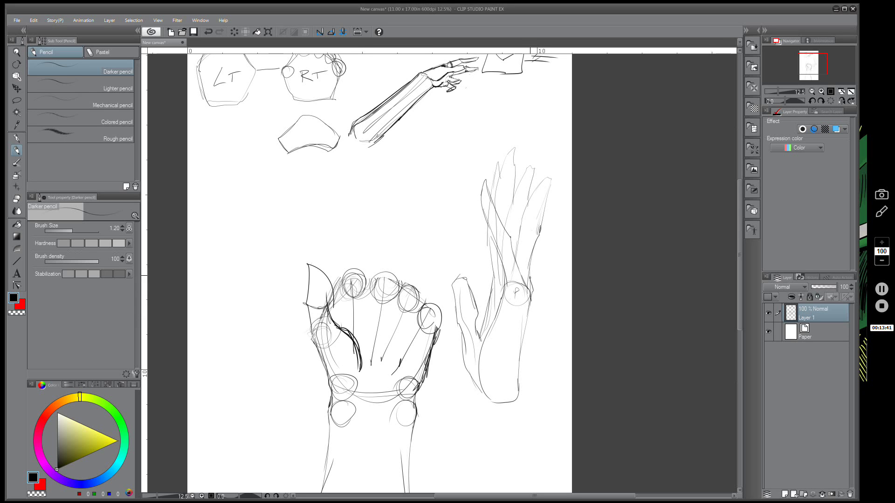
left_click_drag(531, 280, 532, 174)
key("ctrl+z")
key("ctrl+z")
- Set the secondary colour to blue (RGB 82, 127, 251) and trace the side-view hand's forward-tilted finger with it
left_click(20, 304)
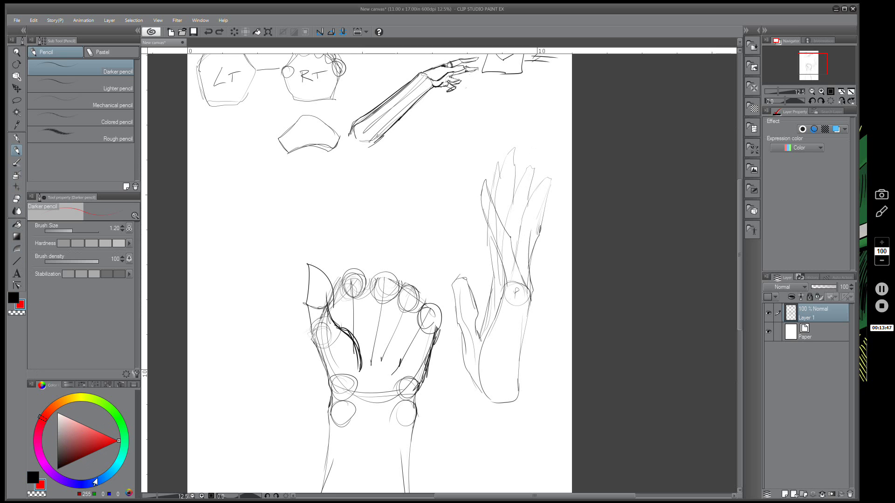
left_click_drag(95, 482, 90, 487)
mouse_move(83, 438)
left_mouse_down()
mouse_move(85, 429)
mouse_move(97, 432)
left_mouse_up()
left_click_drag(467, 306, 517, 285)
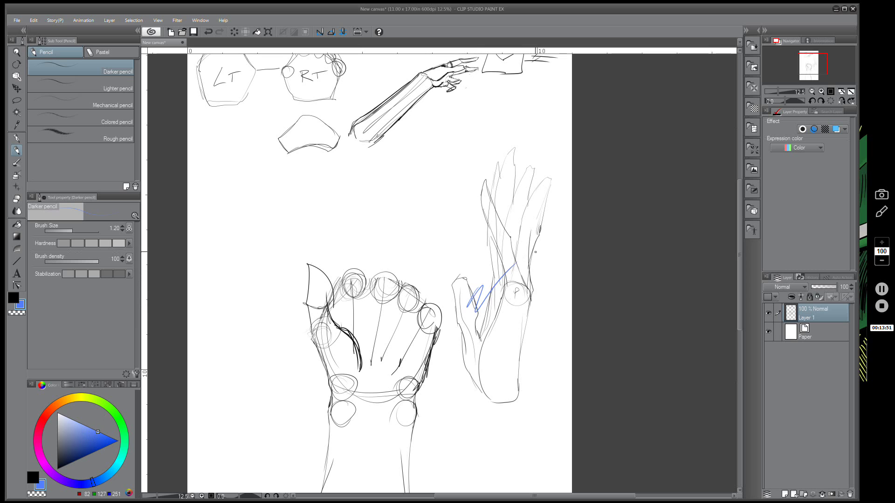
key("ctrl+z")
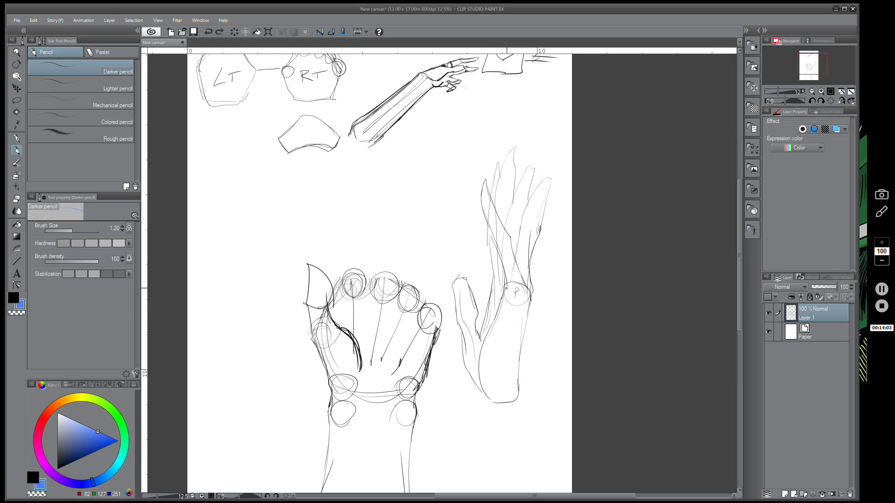
mouse_move(506, 285)
left_mouse_down()
mouse_move(484, 190)
mouse_move(482, 207)
mouse_move(485, 181)
mouse_move(532, 284)
left_mouse_up()
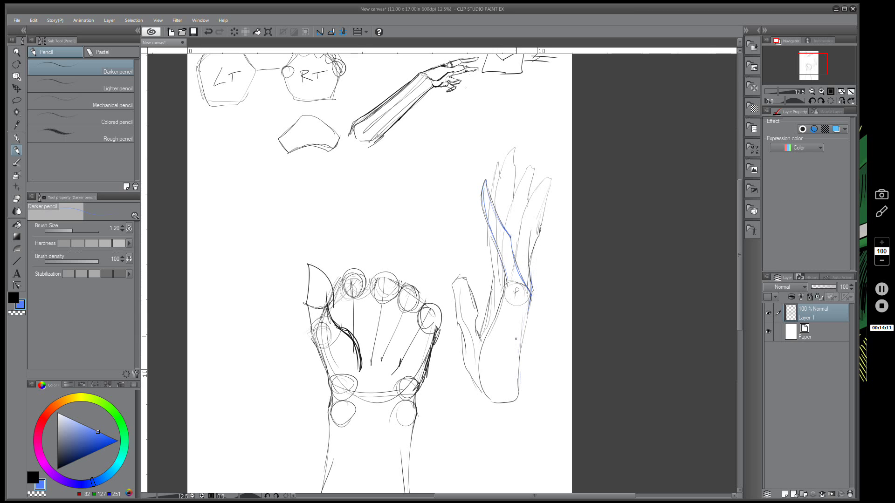
- Trace the side-view palm's outline in blue from the knuckle circle around the base
mouse_move(503, 293)
left_mouse_down()
mouse_move(482, 349)
mouse_move(495, 401)
mouse_move(521, 379)
mouse_move(530, 306)
left_mouse_up()
left_click_drag(518, 390, 532, 310)
mouse_move(480, 336)
left_mouse_down()
mouse_move(483, 327)
mouse_move(529, 329)
left_mouse_up()
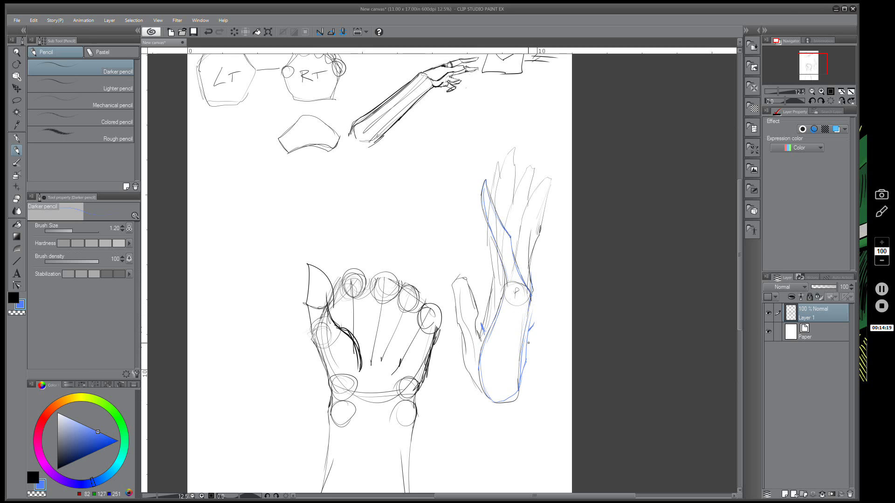
left_click_drag(525, 360, 533, 305)
- Draw the side-view fingers bending backward from the knuckle in blue, reinforcing their outlines
mouse_move(530, 268)
left_mouse_down()
mouse_move(533, 172)
mouse_move(519, 195)
mouse_move(515, 259)
left_mouse_up()
mouse_move(533, 301)
left_mouse_down()
mouse_move(536, 231)
mouse_move(555, 155)
mouse_move(530, 196)
mouse_move(553, 154)
left_mouse_up()
left_click_drag(554, 154, 536, 289)
mouse_move(543, 238)
left_mouse_down()
mouse_move(536, 279)
mouse_move(537, 255)
left_mouse_up()
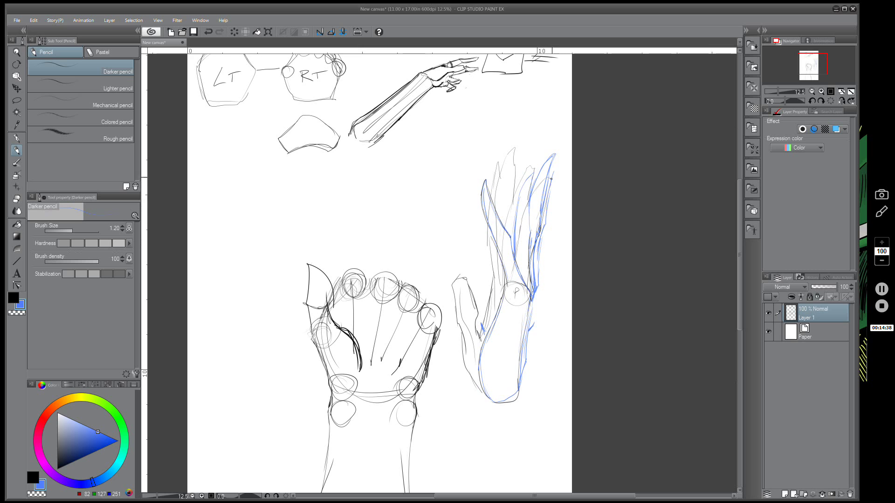
left_click_drag(555, 164, 536, 287)
left_click_drag(532, 179, 530, 232)
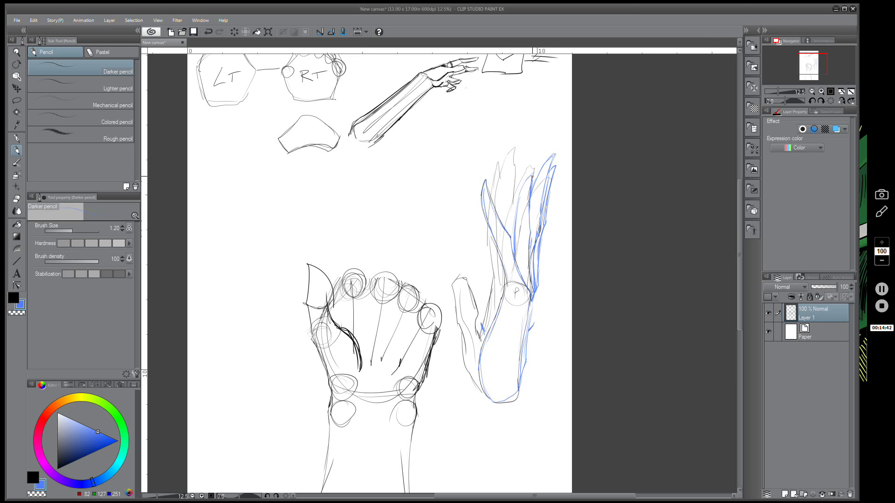
mouse_move(532, 176)
left_mouse_down()
mouse_move(516, 216)
mouse_move(515, 259)
mouse_move(529, 251)
mouse_move(532, 279)
left_mouse_up()
mouse_move(530, 229)
left_mouse_down()
mouse_move(532, 191)
mouse_move(532, 227)
mouse_move(555, 156)
left_mouse_up()
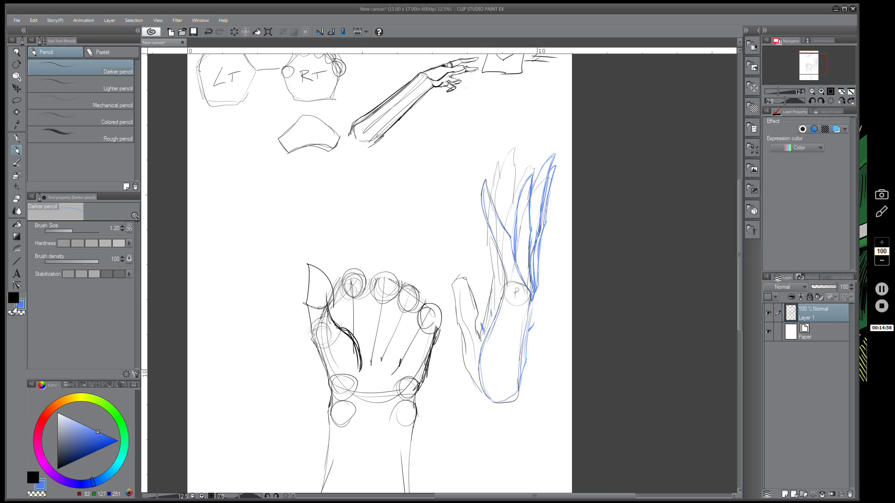
- Switch back to black and darken the upright side-view fingers and the web beside the thumb
key("x")
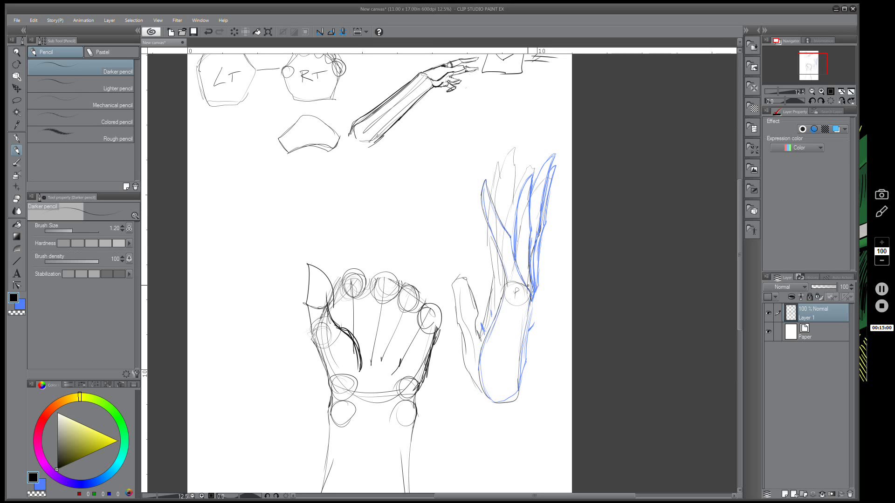
mouse_move(530, 289)
left_mouse_down()
mouse_move(551, 176)
mouse_move(521, 228)
mouse_move(495, 326)
left_mouse_up()
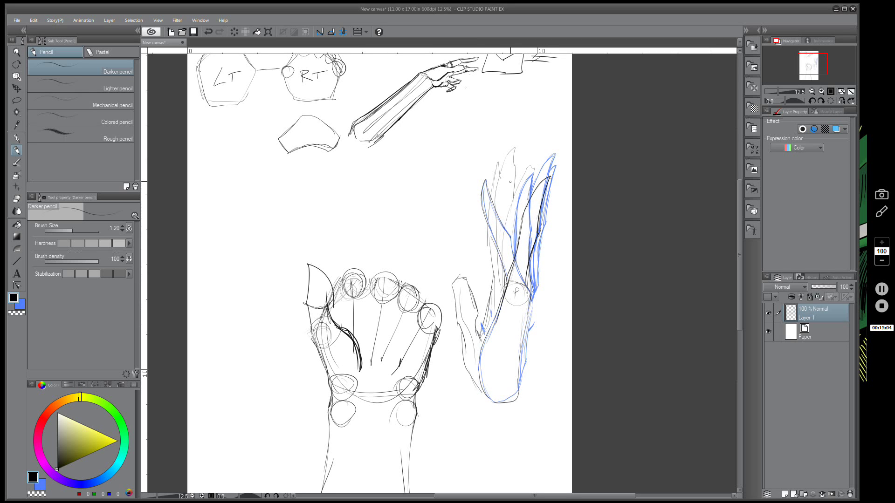
mouse_move(532, 166)
left_mouse_down()
mouse_move(505, 226)
mouse_move(500, 286)
left_mouse_up()
mouse_move(512, 204)
left_mouse_down()
mouse_move(516, 157)
mouse_move(495, 211)
mouse_move(498, 286)
mouse_move(489, 233)
mouse_move(494, 165)
mouse_move(500, 178)
left_mouse_up()
mouse_move(492, 252)
left_mouse_down()
mouse_move(475, 336)
mouse_move(489, 302)
left_mouse_up()
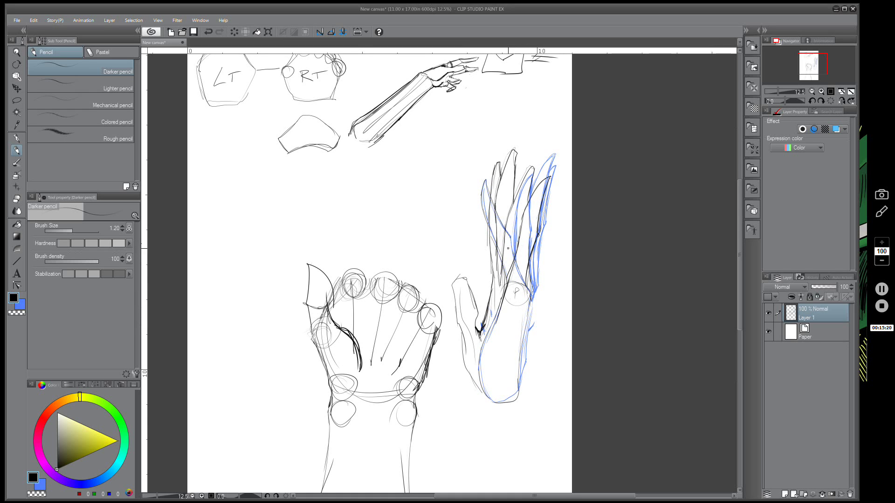
- Draw a blue slanted line across the backward-bent side-view fingers
left_click_drag(508, 248, 555, 213)
key("ctrl+z")
key("x")
left_click_drag(504, 254, 556, 219)
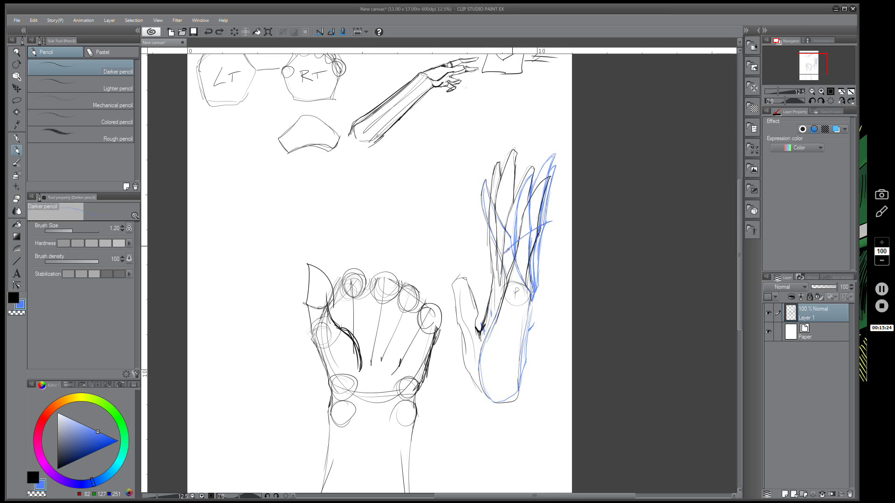
- Draw a black slanted line across the side-view fingers, crossing the blue one
key("x")
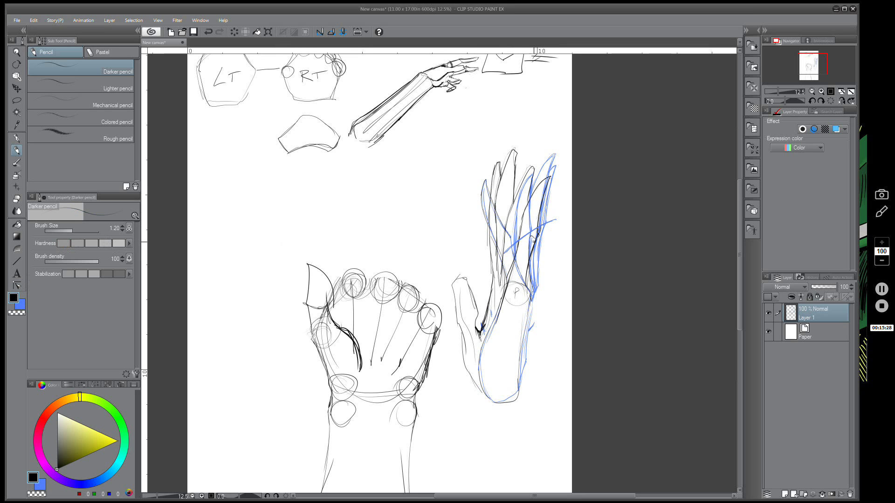
mouse_move(534, 242)
left_mouse_down()
mouse_move(480, 206)
mouse_move(532, 248)
left_mouse_up()
left_click_drag(540, 282, 485, 281)
key("ctrl+z")
left_click_drag(540, 265, 538, 289)
- Outline the large palm with a dark contour bumping over the knuckles, and reinforce the thumb-joint and index-knuckle circles
mouse_move(375, 276)
left_mouse_down()
mouse_move(342, 270)
mouse_move(317, 323)
mouse_move(313, 341)
mouse_move(328, 373)
left_mouse_up()
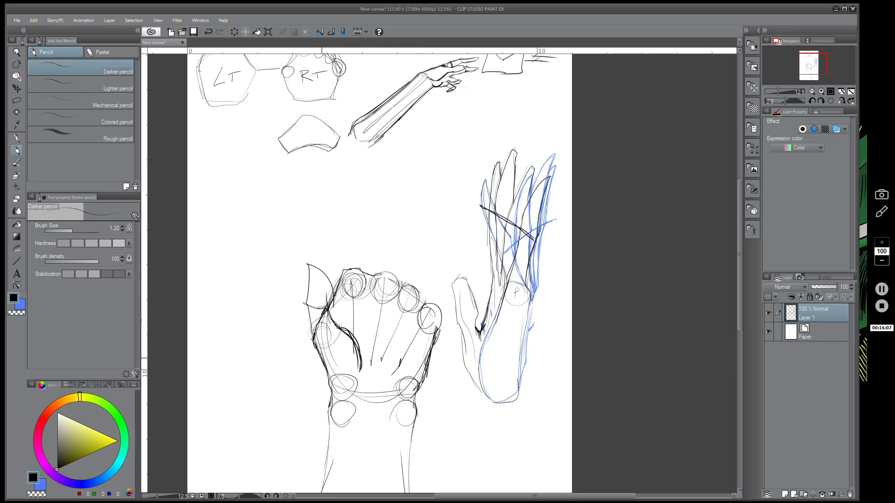
mouse_move(333, 329)
left_mouse_down()
mouse_move(319, 335)
mouse_move(323, 346)
mouse_move(333, 337)
left_mouse_up()
mouse_move(359, 280)
left_mouse_down()
mouse_move(346, 293)
mouse_move(357, 274)
mouse_move(398, 272)
mouse_move(425, 290)
mouse_move(438, 340)
mouse_move(435, 311)
left_mouse_up()
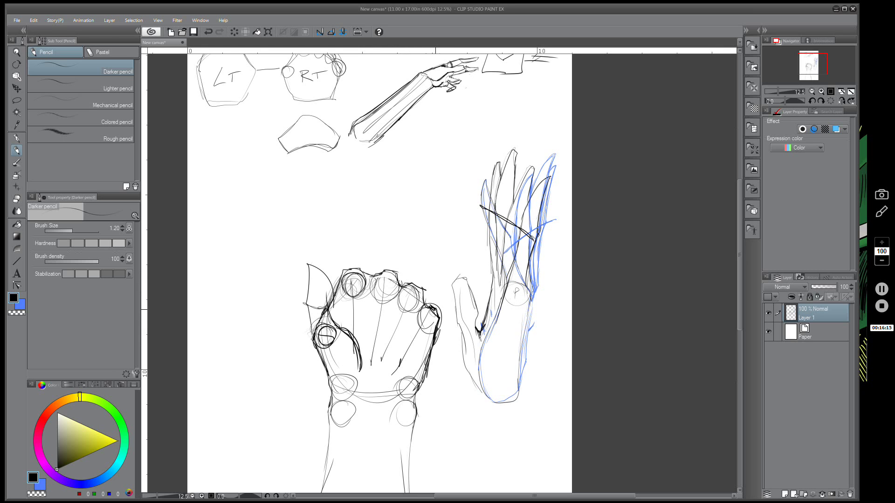
key("ctrl+z")
key("ctrl+z")
mouse_move(371, 275)
left_mouse_down()
mouse_move(395, 269)
mouse_move(441, 311)
mouse_move(423, 375)
left_mouse_up()
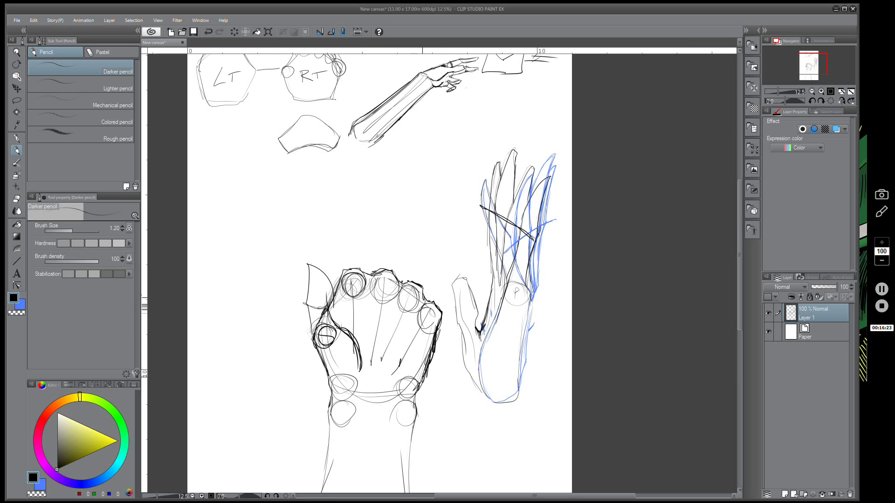
- Reinforce the four metacarpal lines from above the large palm's knuckles down toward the wrist
left_click_drag(430, 309, 400, 363)
left_click_drag(414, 282, 379, 373)
left_click_drag(386, 264, 372, 357)
left_click_drag(350, 259, 358, 350)
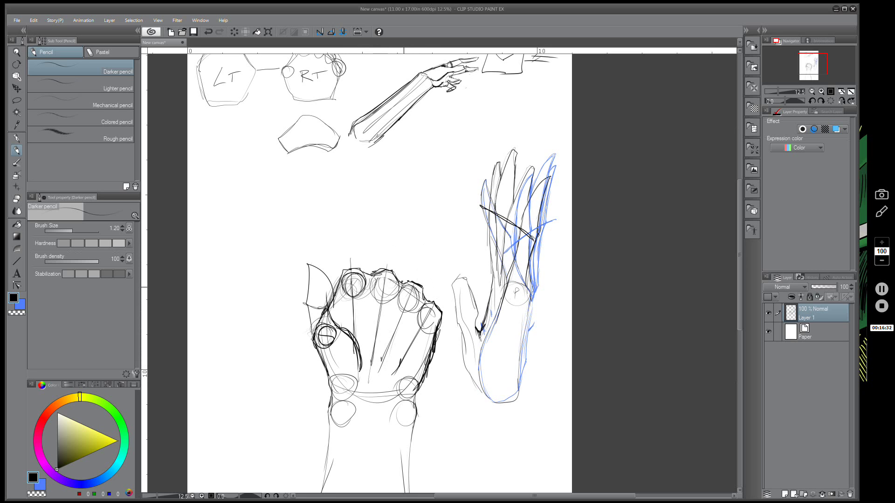
- Add a thumb-joint circle and four overlapping knuckle circles inside the small arched palm shape above the large hand
mouse_move(287, 135)
left_mouse_down()
mouse_move(280, 146)
mouse_move(294, 147)
mouse_move(286, 136)
left_mouse_up()
mouse_move(312, 125)
left_mouse_down()
mouse_move(302, 132)
mouse_move(311, 122)
mouse_move(335, 138)
mouse_move(326, 132)
left_mouse_up()
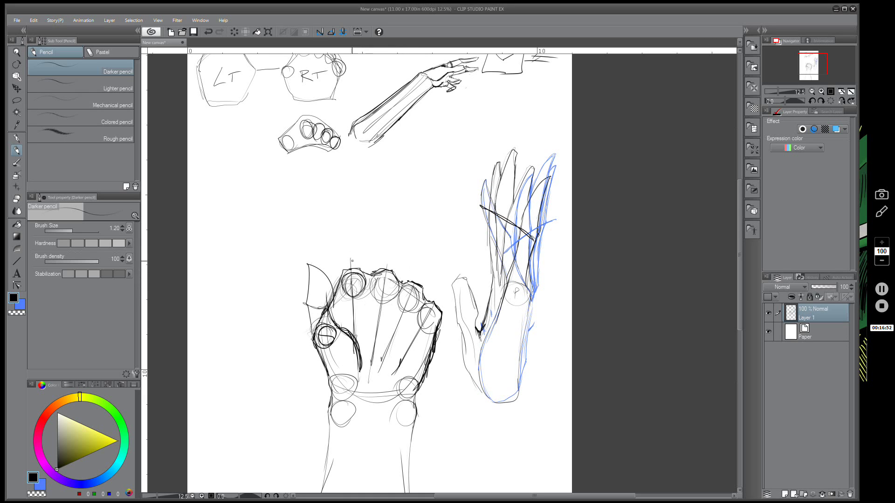
- Lightly sketch guide lines with middle-joint and fingertip ovals for the index and middle fingers above the large palm
left_click_drag(342, 278, 346, 206)
left_click_drag(341, 171, 347, 174)
left_click_drag(388, 276, 395, 209)
left_click_drag(400, 175, 403, 155)
- Rough in the ring and little fingers folded down from their knuckles across the large palm
mouse_move(410, 287)
left_mouse_down()
mouse_move(407, 305)
mouse_move(382, 323)
left_mouse_up()
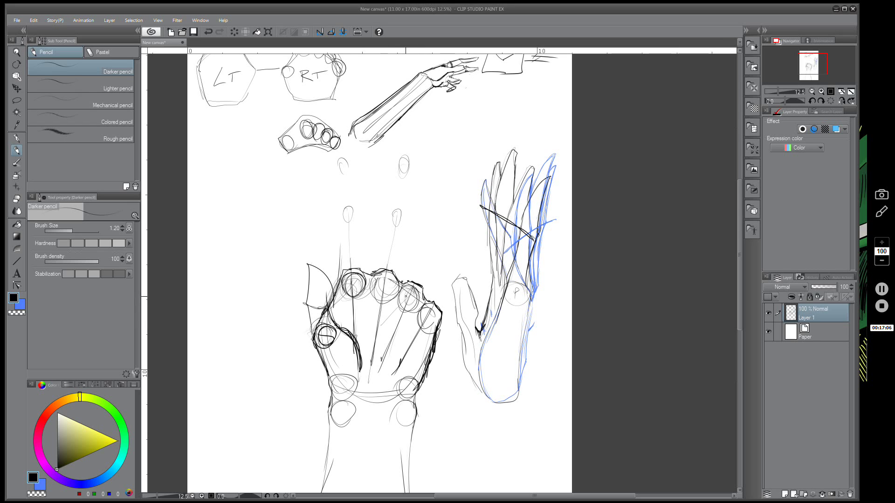
left_click_drag(412, 293, 385, 323)
left_click_drag(413, 291, 380, 334)
left_click_drag(427, 316, 380, 353)
mouse_move(407, 285)
left_mouse_down()
mouse_move(379, 337)
mouse_move(396, 291)
mouse_move(431, 313)
mouse_move(407, 347)
mouse_move(382, 360)
left_mouse_up()
left_click_drag(422, 309, 394, 343)
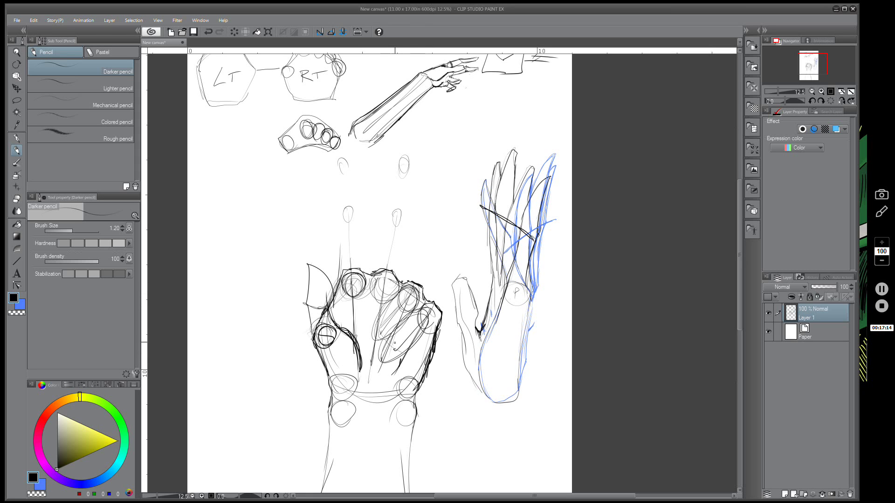
- Refine the folded ring and little fingers with darker edges and heavy marks at their tips, undoing the stray strokes
mouse_move(421, 310)
left_mouse_down()
mouse_move(387, 357)
mouse_move(392, 348)
mouse_move(374, 337)
mouse_move(385, 336)
mouse_move(375, 338)
mouse_move(408, 288)
mouse_move(402, 320)
mouse_move(387, 335)
mouse_move(375, 325)
left_mouse_up()
key("ctrl+z")
key("ctrl+z")
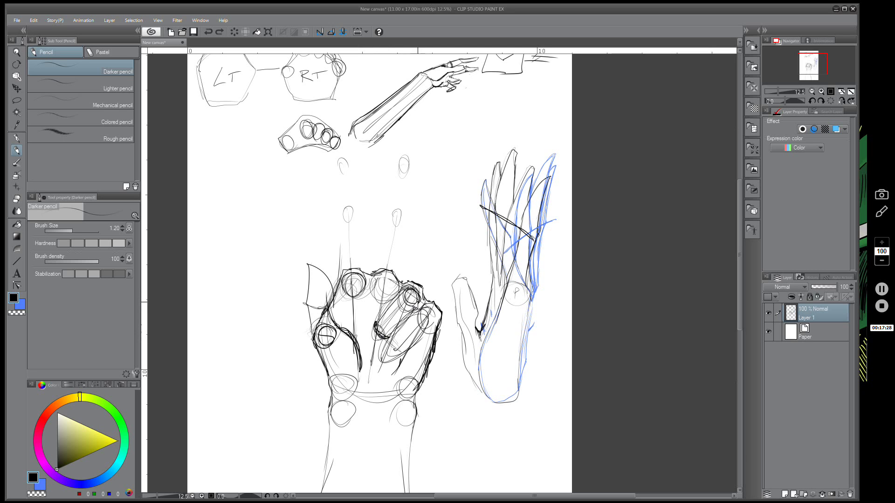
key("ctrl+z")
mouse_move(415, 286)
left_mouse_down()
mouse_move(388, 336)
mouse_move(377, 328)
mouse_move(396, 353)
mouse_move(391, 340)
mouse_move(424, 330)
mouse_move(399, 353)
left_mouse_up()
key("ctrl+z")
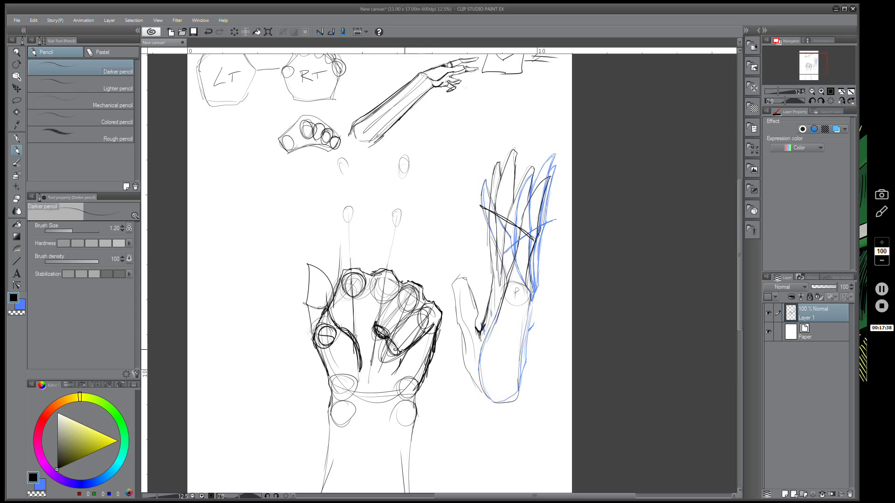
mouse_move(433, 318)
left_mouse_down()
mouse_move(411, 346)
mouse_move(384, 352)
mouse_move(393, 357)
mouse_move(368, 338)
mouse_move(371, 346)
left_mouse_up()
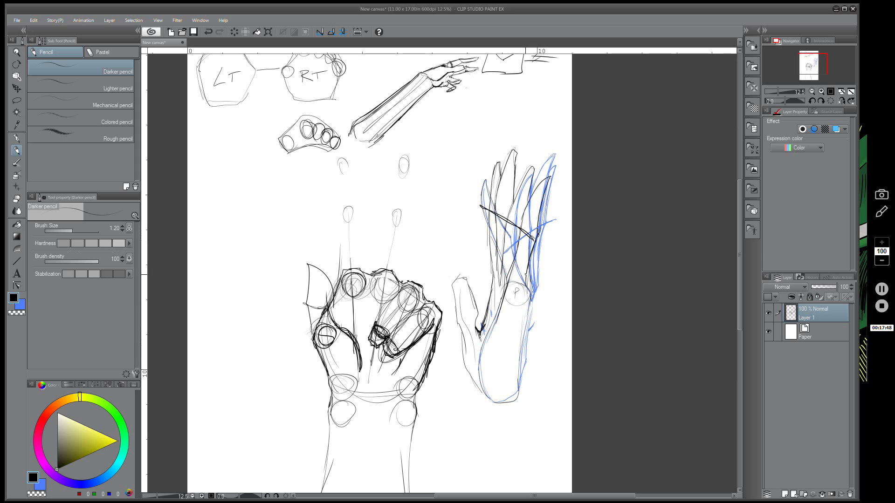
- Sketch a curled finger on the side-view hand, with joint circles and dark segments folding back toward the palm
mouse_move(529, 286)
left_mouse_down()
mouse_move(475, 265)
mouse_move(488, 270)
mouse_move(477, 280)
mouse_move(486, 272)
left_mouse_up()
mouse_move(536, 236)
left_mouse_down()
mouse_move(475, 279)
mouse_move(474, 267)
mouse_move(463, 308)
mouse_move(470, 298)
mouse_move(481, 328)
mouse_move(499, 311)
mouse_move(486, 305)
mouse_move(472, 316)
mouse_move(496, 311)
left_mouse_up()
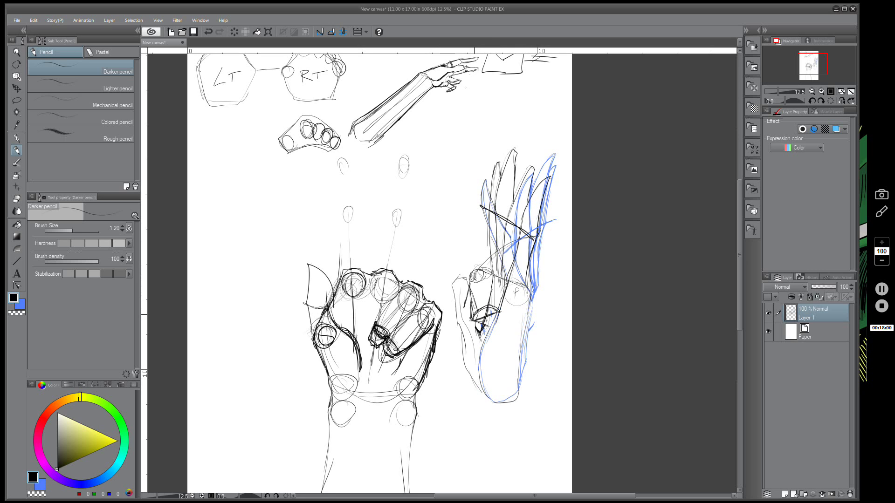
mouse_move(476, 275)
left_mouse_down()
mouse_move(484, 306)
mouse_move(469, 315)
mouse_move(486, 298)
mouse_move(512, 292)
mouse_move(486, 329)
left_mouse_up()
left_click_drag(495, 315, 481, 355)
left_click_drag(496, 313, 482, 344)
mouse_move(516, 283)
left_mouse_down()
mouse_move(474, 270)
mouse_move(471, 316)
mouse_move(484, 323)
mouse_move(498, 315)
mouse_move(471, 305)
mouse_move(484, 295)
mouse_move(474, 275)
mouse_move(472, 316)
mouse_move(497, 311)
left_mouse_up()
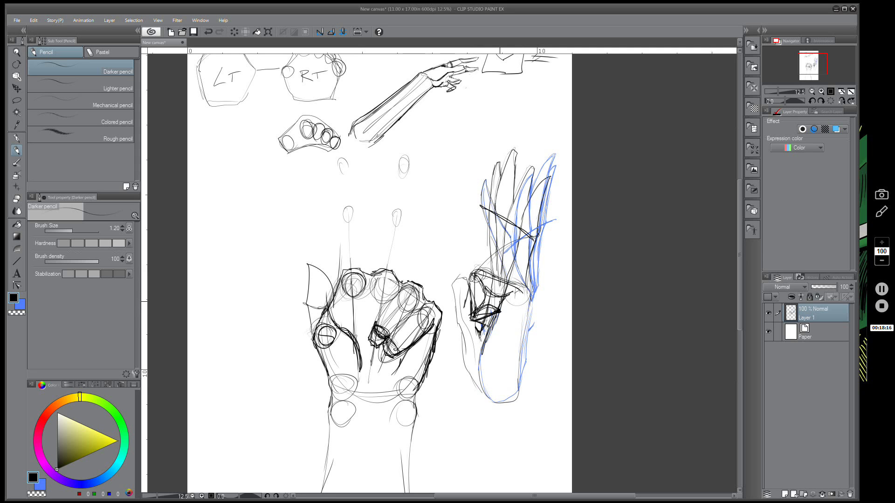
key("ctrl+z")
mouse_move(481, 268)
left_mouse_down()
mouse_move(485, 288)
mouse_move(506, 300)
mouse_move(512, 275)
mouse_move(466, 298)
mouse_move(482, 282)
mouse_move(500, 326)
mouse_move(473, 308)
left_mouse_up()
key("ctrl+z")
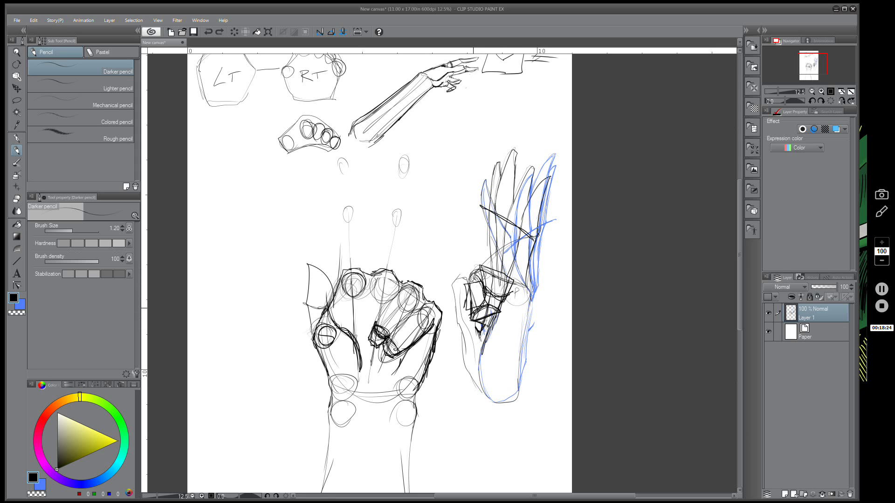
key("ctrl+z")
key("ctrl+z")
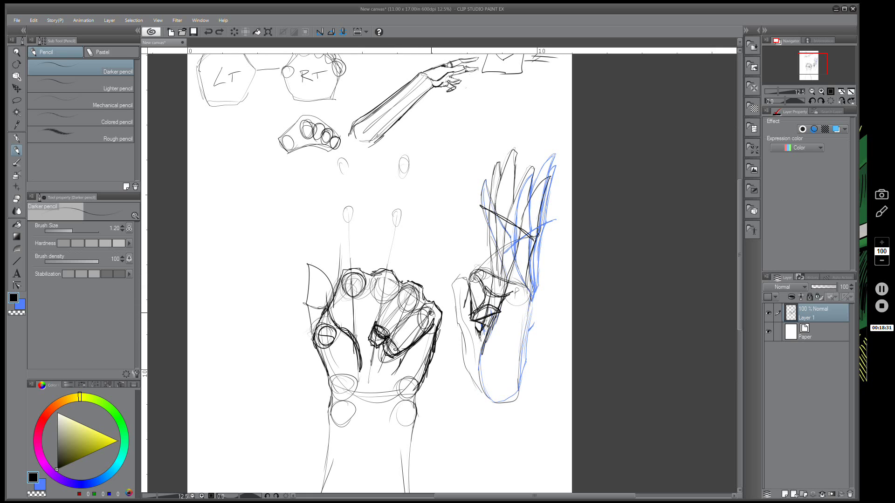
mouse_move(431, 313)
left_mouse_down()
mouse_move(386, 354)
mouse_move(394, 350)
left_mouse_up()
key("ctrl+z")
key("ctrl+z")
key("ctrl+z")
mouse_move(516, 288)
left_mouse_down()
mouse_move(479, 271)
mouse_move(473, 313)
left_mouse_up()
key("ctrl+z")
key("ctrl+z")
left_click(427, 332)
mouse_move(398, 344)
left_mouse_down()
mouse_move(424, 319)
mouse_move(397, 353)
left_mouse_up()
left_click_drag(434, 311, 382, 352)
left_click_drag(434, 312, 394, 348)
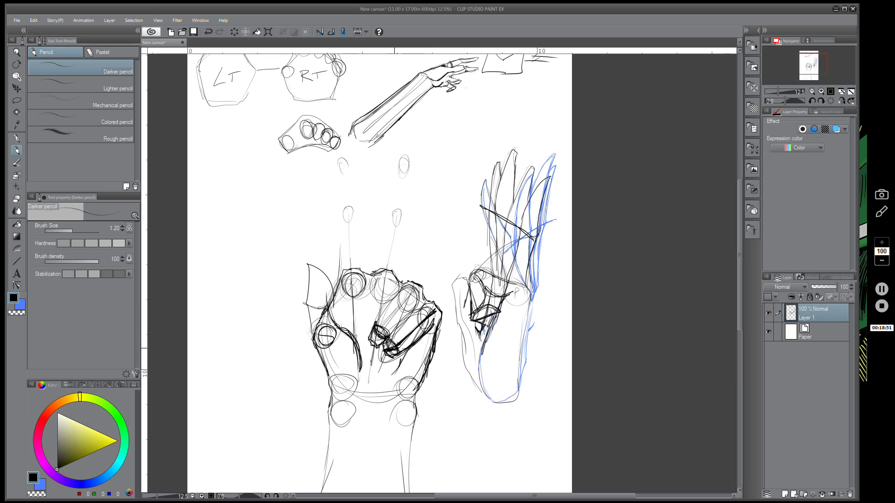
key("ctrl+z")
- Outline the extended index finger around its joint ovals, from the knuckle up around the tip and back
mouse_move(340, 270)
left_mouse_down()
mouse_move(341, 158)
mouse_move(356, 211)
left_mouse_up()
mouse_move(350, 164)
left_mouse_down()
mouse_move(356, 219)
mouse_move(335, 197)
mouse_move(339, 288)
left_mouse_up()
left_click_drag(356, 215, 364, 277)
mouse_move(359, 242)
left_mouse_down()
mouse_move(346, 162)
mouse_move(336, 165)
mouse_move(341, 250)
left_mouse_up()
- Outline the slanted middle finger around its joint ovals with a rounded tip, and firm up both fingers' edges
mouse_move(375, 275)
left_mouse_down()
mouse_move(397, 186)
mouse_move(390, 210)
left_mouse_up()
mouse_move(394, 176)
left_mouse_down()
mouse_move(403, 156)
mouse_move(413, 164)
mouse_move(398, 283)
left_mouse_up()
mouse_move(406, 232)
left_mouse_down()
mouse_move(398, 262)
mouse_move(399, 254)
left_mouse_up()
mouse_move(410, 202)
left_mouse_down()
mouse_move(404, 229)
mouse_move(380, 261)
left_mouse_up()
left_click_drag(382, 243, 377, 282)
left_click_drag(400, 213, 386, 266)
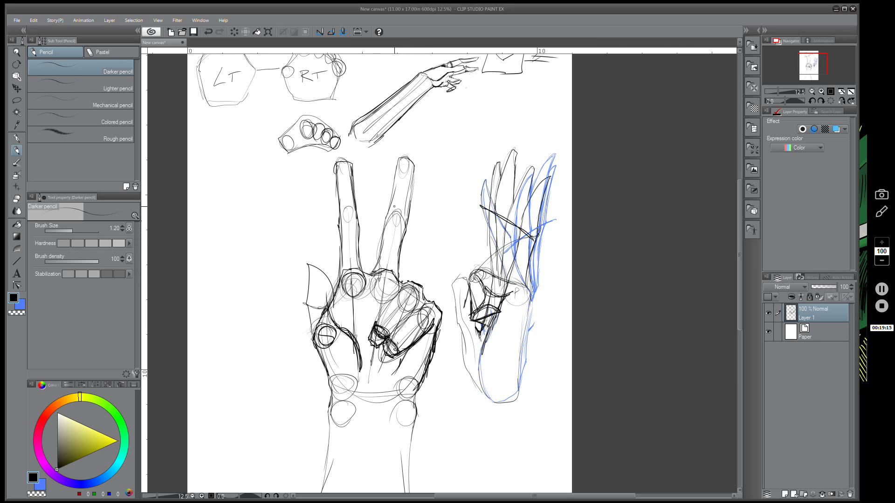
mouse_move(393, 192)
left_mouse_down()
mouse_move(403, 157)
mouse_move(413, 182)
mouse_move(406, 218)
left_mouse_up()
left_click_drag(412, 178, 400, 274)
left_click_drag(400, 256, 396, 291)
mouse_move(360, 233)
left_mouse_down()
mouse_move(352, 173)
mouse_move(336, 162)
mouse_move(339, 245)
left_mouse_up()
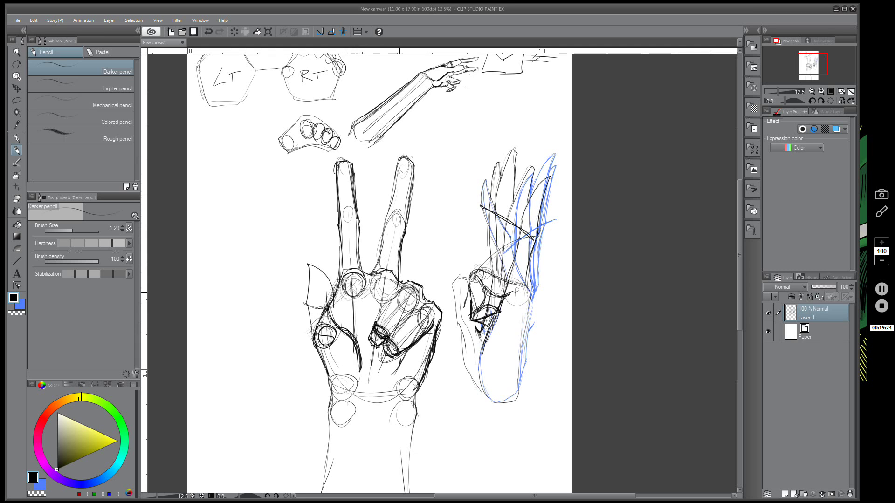
- Darken the folded ring finger's outline, and sketch the thumb form crossing the palm with an ellipse capping its outer end
left_click_drag(399, 293, 370, 329)
mouse_move(306, 305)
left_mouse_down()
mouse_move(370, 333)
mouse_move(358, 320)
mouse_move(373, 337)
left_mouse_up()
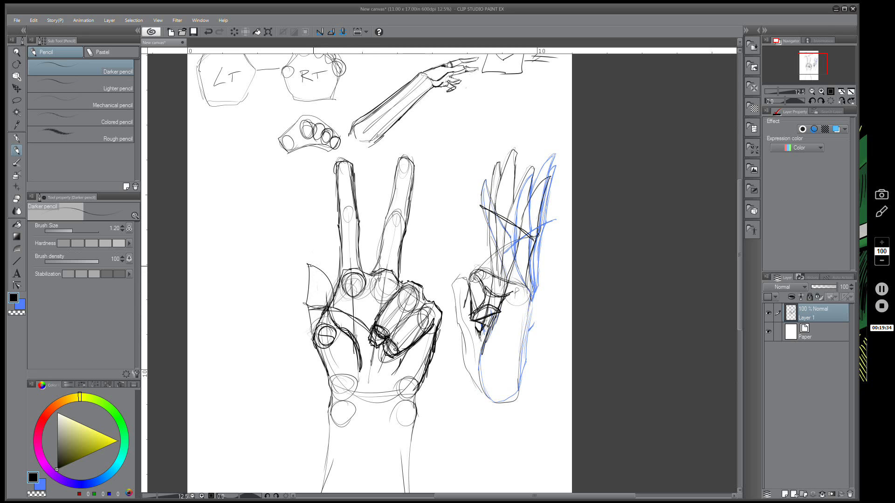
left_click_drag(308, 265, 381, 330)
left_click_drag(307, 265, 297, 305)
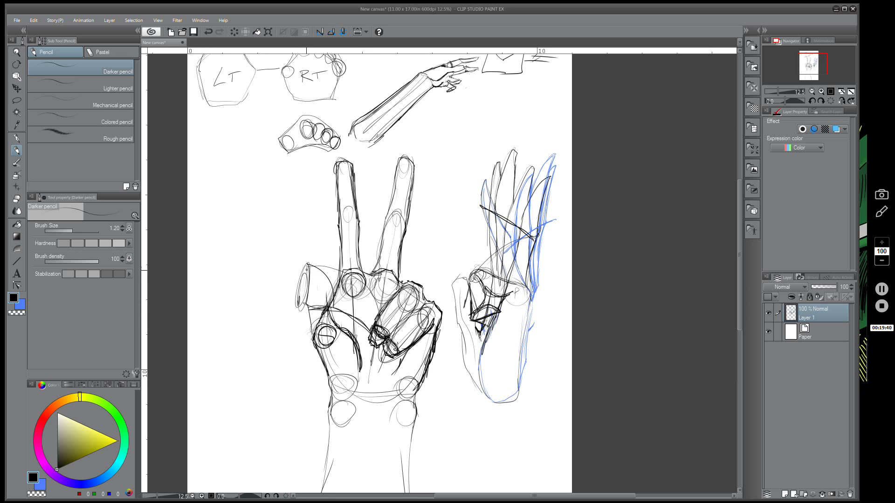
key("ctrl+z")
mouse_move(365, 152)
left_mouse_down()
mouse_move(325, 164)
mouse_move(419, 165)
mouse_move(322, 167)
mouse_move(357, 327)
mouse_move(408, 203)
mouse_move(376, 308)
left_mouse_up()
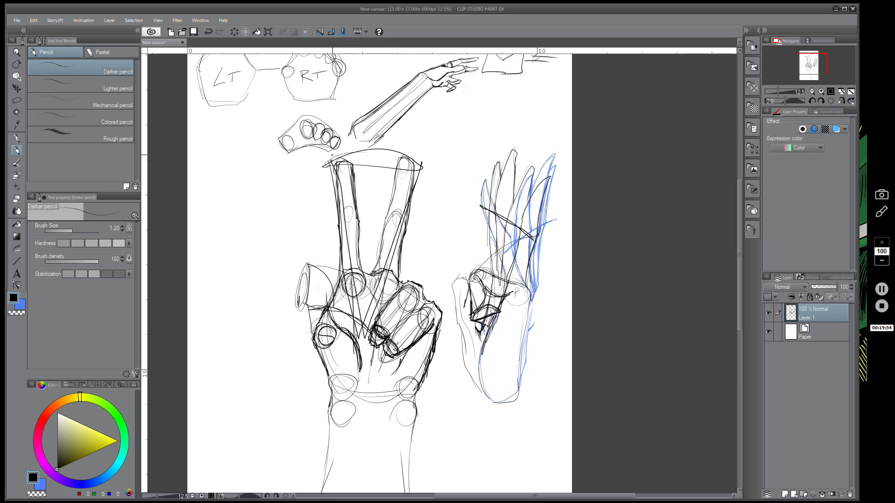
key("ctrl+z")
key("ctrl+z")
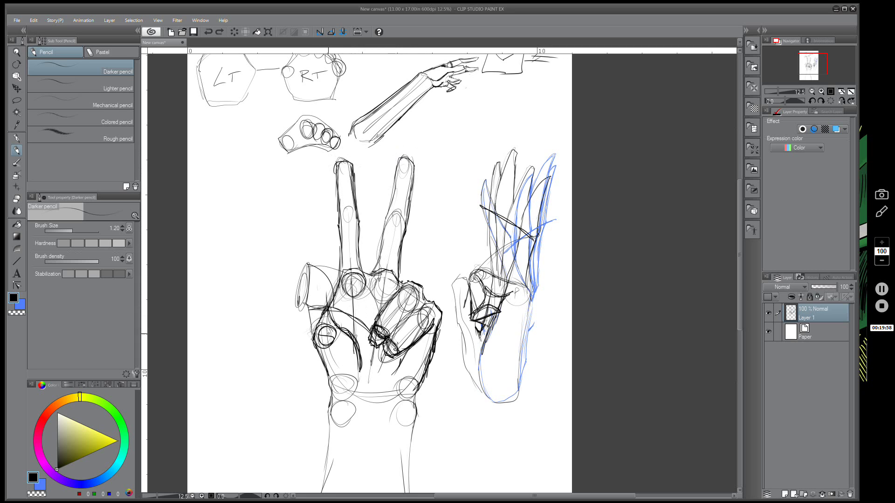
- Sketch the thumb bending over the palm, with its tip resting on the folded ring finger
left_click_drag(319, 334, 314, 327)
mouse_move(329, 280)
left_mouse_down()
mouse_move(326, 315)
mouse_move(334, 308)
mouse_move(389, 333)
left_mouse_up()
key("ctrl+z")
key("ctrl+z")
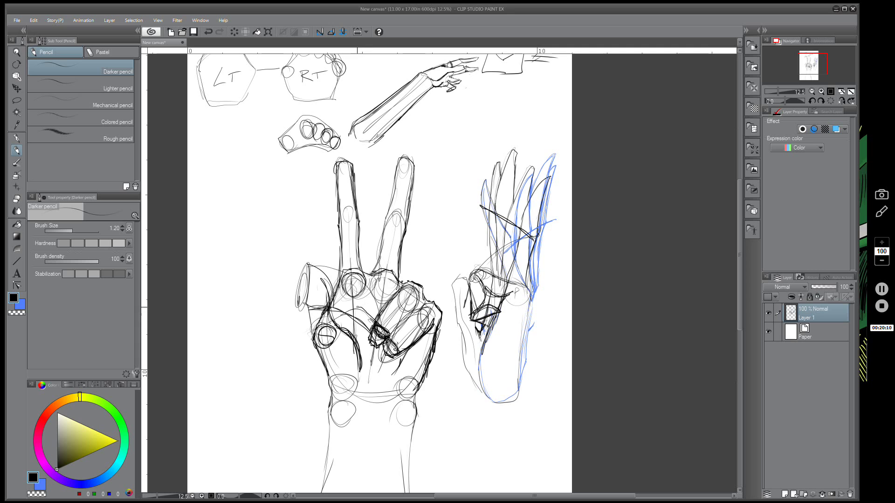
left_click_drag(333, 320, 358, 308)
left_click_drag(327, 324, 337, 316)
mouse_move(368, 344)
left_mouse_down()
mouse_move(349, 319)
mouse_move(378, 343)
left_mouse_up()
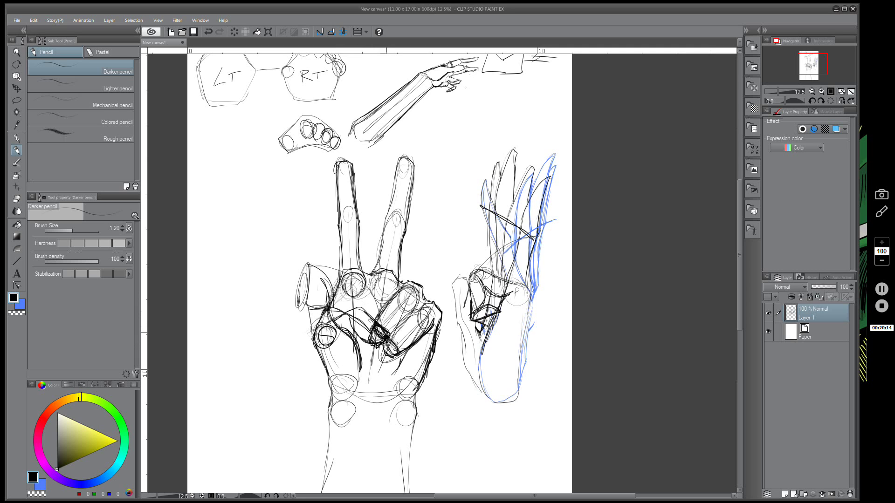
- Darken the thumb's underside and the curved crease running down into the palm
left_click_drag(356, 309, 356, 384)
left_click_drag(353, 336, 359, 375)
mouse_move(359, 347)
left_mouse_down()
mouse_move(356, 337)
mouse_move(382, 337)
mouse_move(374, 342)
left_mouse_up()
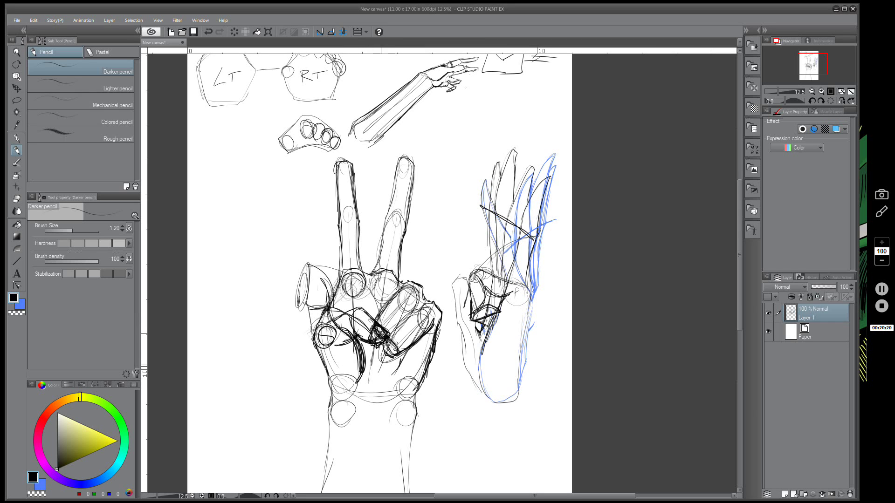
- Erase the overlapping construction lines inside the folded thumb and define its outline with small surface marks
left_click_drag(377, 311, 365, 323)
mouse_move(397, 351)
left_mouse_down()
mouse_move(383, 360)
mouse_move(360, 341)
left_mouse_up()
key("ctrl+z")
key("e")
mouse_move(370, 327)
left_mouse_down()
mouse_move(347, 320)
mouse_move(361, 316)
mouse_move(371, 326)
mouse_move(356, 318)
mouse_move(327, 335)
mouse_move(351, 329)
mouse_move(337, 357)
mouse_move(323, 337)
left_mouse_up()
key("p")
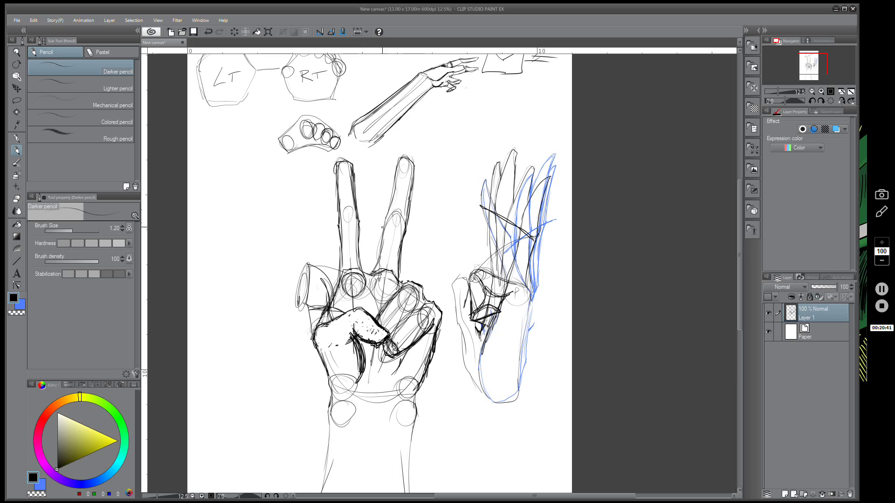
- Draw curved arcs across the middle joints of the extended index and middle fingers
mouse_move(317, 237)
left_mouse_down()
mouse_move(347, 226)
mouse_move(408, 236)
mouse_move(372, 219)
mouse_move(345, 231)
left_mouse_up()
left_click_drag(417, 279, 447, 309)
key("ctrl+z")
key("ctrl+z")
mouse_move(448, 275)
left_mouse_down()
mouse_move(442, 289)
mouse_move(433, 273)
left_mouse_up()
left_click_drag(397, 144, 418, 150)
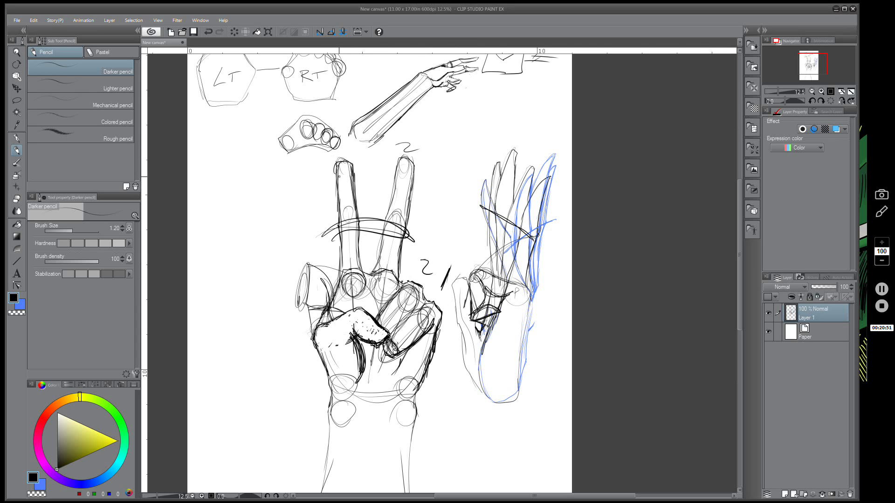
mouse_move(323, 157)
left_mouse_down()
mouse_move(333, 156)
mouse_move(334, 173)
mouse_move(325, 183)
left_mouse_up()
key("ctrl+z")
key("ctrl+z")
key("ctrl+z")
key("ctrl+z")
left_click_drag(373, 167, 394, 180)
mouse_move(413, 255)
left_mouse_down()
mouse_move(423, 266)
mouse_move(439, 265)
left_mouse_up()
left_click_drag(439, 259, 438, 281)
mouse_move(377, 321)
left_mouse_down()
mouse_move(395, 344)
mouse_move(383, 353)
left_mouse_up()
key("ctrl+z")
key("ctrl+z")
key("ctrl+z")
key("ctrl+z")
key("ctrl+z")
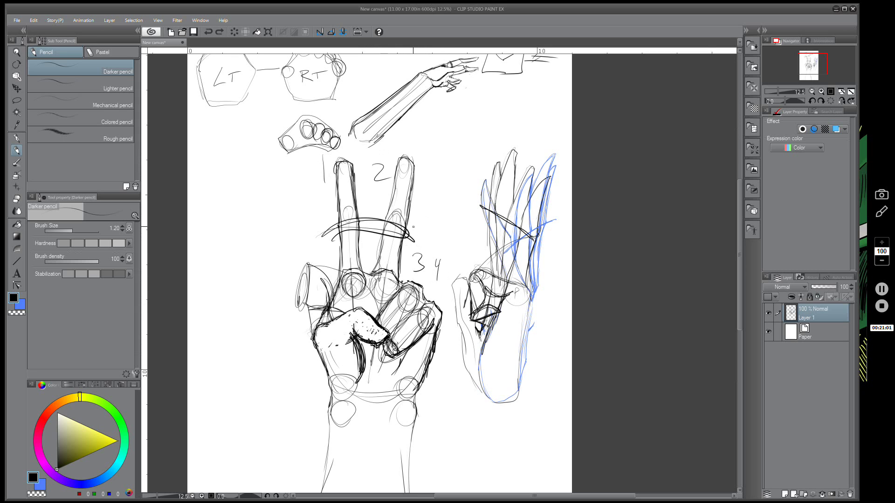
key("ctrl+z")
key("ctrl+z")
- Thicken the extended fingers' outlines, and add curved finger forms running from the index knuckle down to the thumb
mouse_move(330, 299)
left_mouse_down()
mouse_move(340, 261)
mouse_move(338, 179)
mouse_move(357, 195)
mouse_move(366, 273)
mouse_move(383, 239)
left_mouse_up()
mouse_move(376, 265)
left_mouse_down()
mouse_move(402, 157)
mouse_move(418, 172)
mouse_move(399, 277)
left_mouse_up()
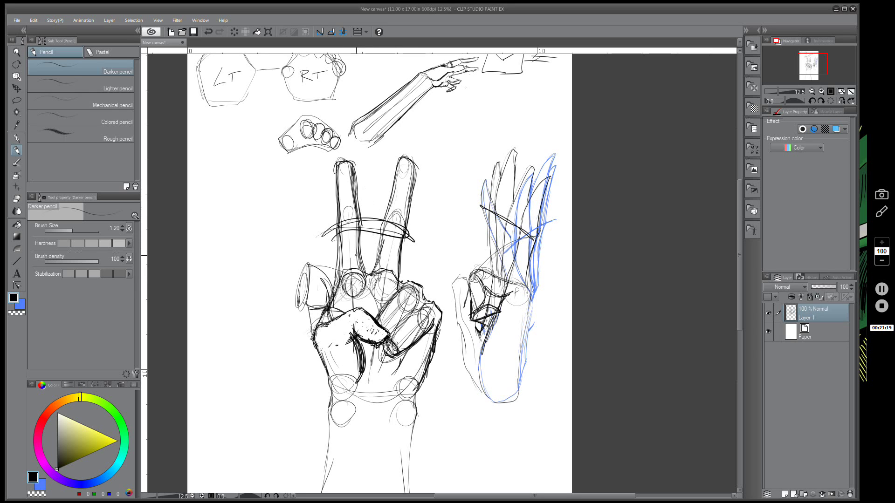
mouse_move(356, 271)
left_mouse_down()
mouse_move(340, 309)
mouse_move(353, 333)
mouse_move(347, 323)
mouse_move(365, 317)
left_mouse_up()
mouse_move(370, 275)
left_mouse_down()
mouse_move(365, 312)
mouse_move(377, 324)
left_mouse_up()
left_click_drag(394, 295, 383, 318)
left_click_drag(373, 325, 380, 332)
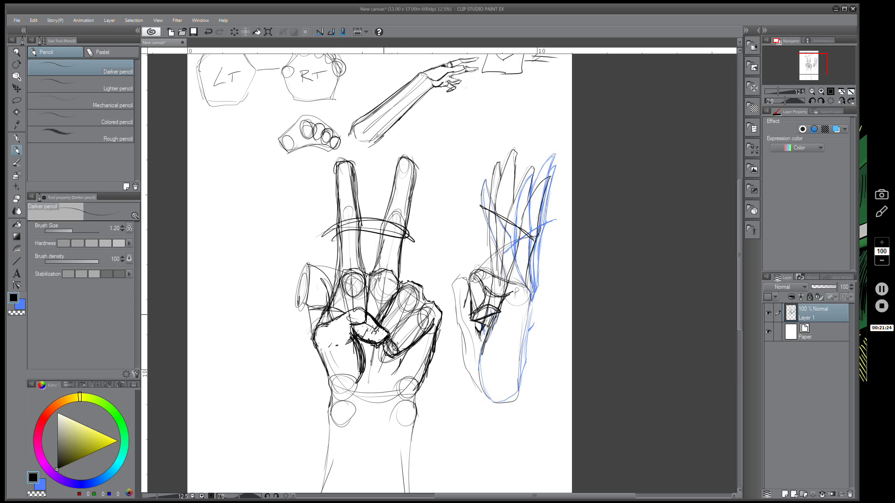
- Draw the middle finger folded over the palm, and hatch dark shading around the thumb and folded fingertips
mouse_move(384, 302)
left_mouse_down()
mouse_move(367, 320)
mouse_move(378, 328)
mouse_move(386, 310)
mouse_move(376, 315)
mouse_move(387, 326)
mouse_move(348, 313)
mouse_move(363, 312)
mouse_move(339, 288)
mouse_move(343, 312)
mouse_move(368, 274)
left_mouse_up()
mouse_move(370, 281)
left_mouse_down()
mouse_move(364, 273)
mouse_move(395, 292)
left_mouse_up()
mouse_move(397, 290)
left_mouse_down()
mouse_move(382, 324)
mouse_move(392, 334)
left_mouse_up()
mouse_move(416, 305)
left_mouse_down()
mouse_move(383, 353)
mouse_move(394, 356)
mouse_move(360, 348)
mouse_move(373, 385)
mouse_move(386, 371)
mouse_move(383, 383)
left_mouse_up()
mouse_move(417, 282)
left_mouse_down()
mouse_move(354, 259)
mouse_move(458, 298)
mouse_move(333, 264)
left_mouse_up()
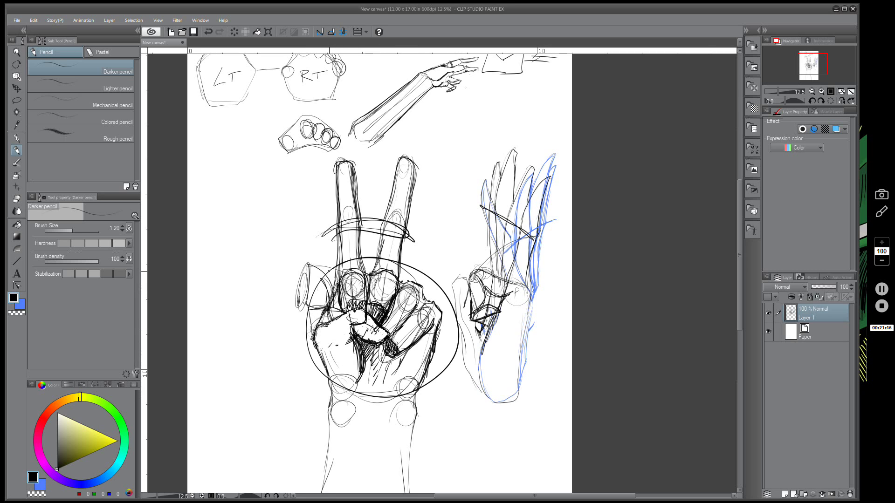
key("ctrl+z")
- Lasso the large palm's interior just inside its contour, delete the drawing within it, and clear the selection
key("m")
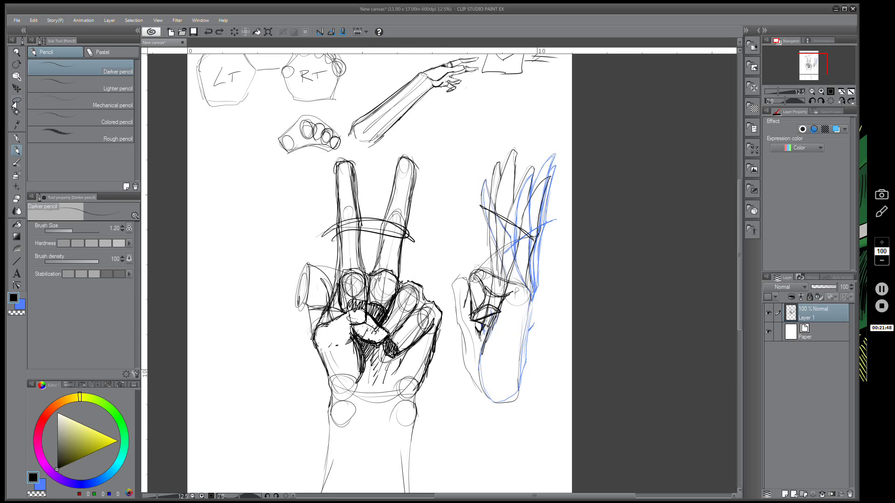
mouse_move(430, 335)
left_mouse_down()
mouse_move(434, 308)
mouse_move(382, 272)
mouse_move(353, 274)
mouse_move(322, 321)
mouse_move(333, 364)
mouse_move(379, 394)
mouse_move(407, 378)
left_mouse_up()
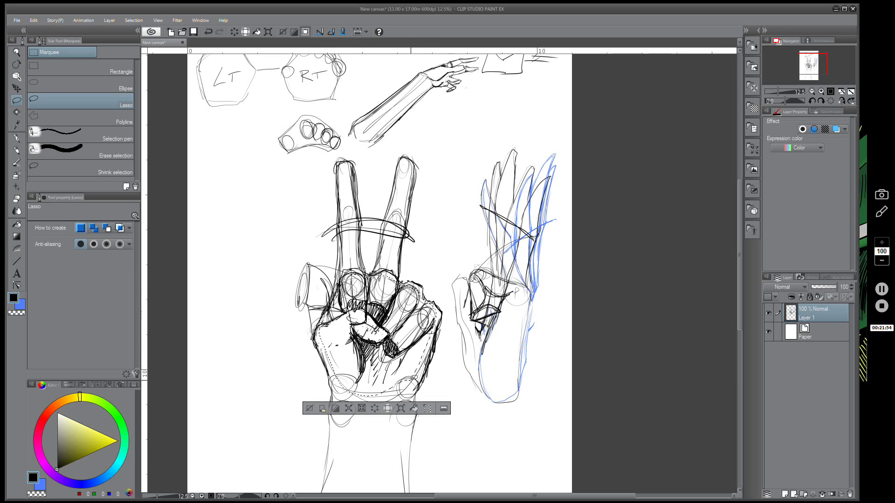
key("Delete")
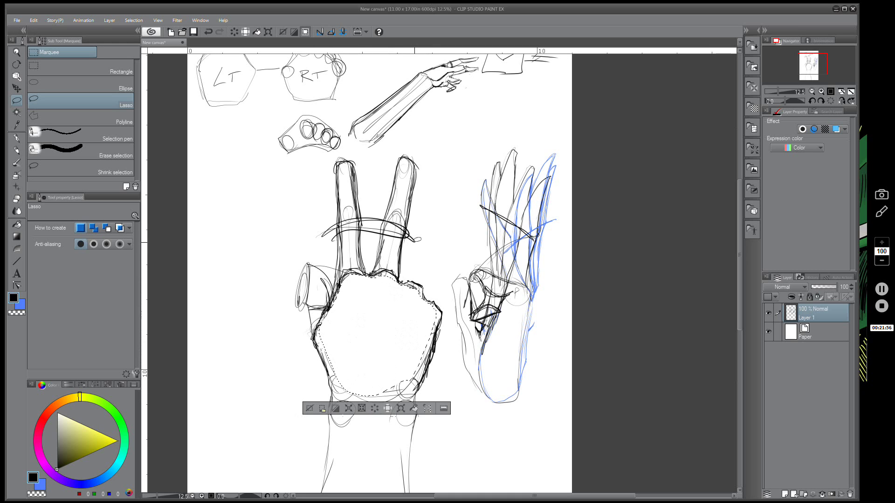
left_click(309, 408)
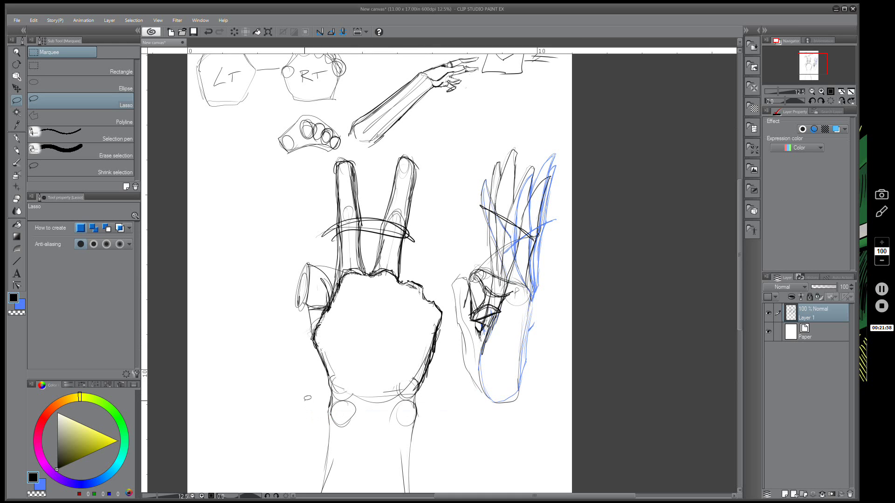
left_click(17, 150)
mouse_move(312, 333)
left_mouse_down()
mouse_move(315, 307)
mouse_move(335, 289)
mouse_move(317, 303)
left_mouse_up()
key("ctrl+z")
- Lasso the leftover thumb form beside the large palm, delete it, and clear the selection
key("m")
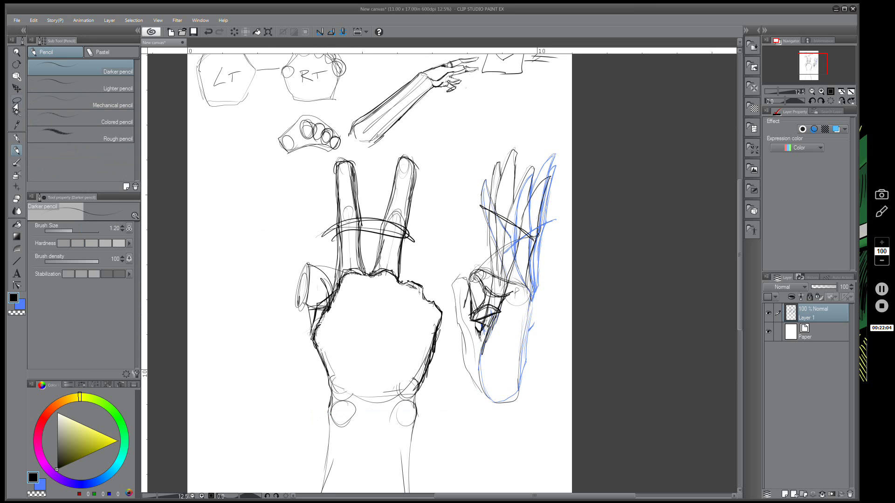
mouse_move(313, 241)
left_mouse_down()
mouse_move(331, 254)
mouse_move(334, 291)
mouse_move(317, 306)
mouse_move(304, 257)
mouse_move(311, 243)
left_mouse_up()
left_click(242, 343)
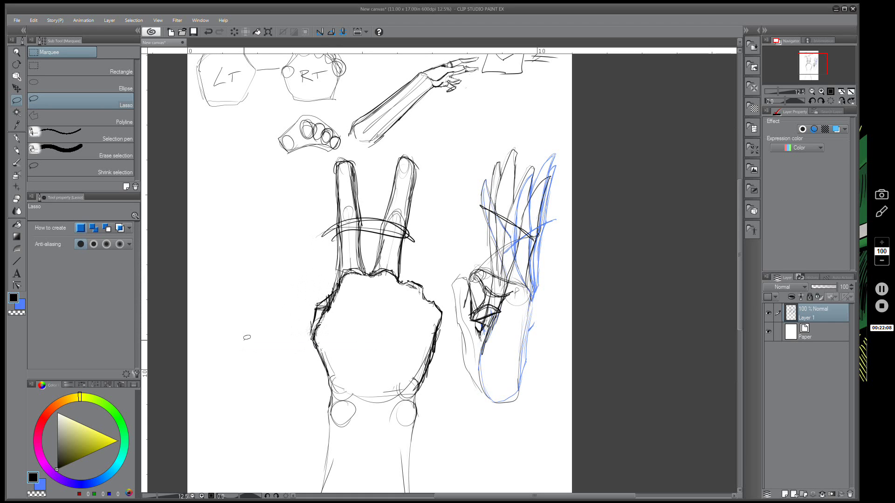
- Darken and tidy the large palm's contour where the thumb form was removed
left_click(17, 150)
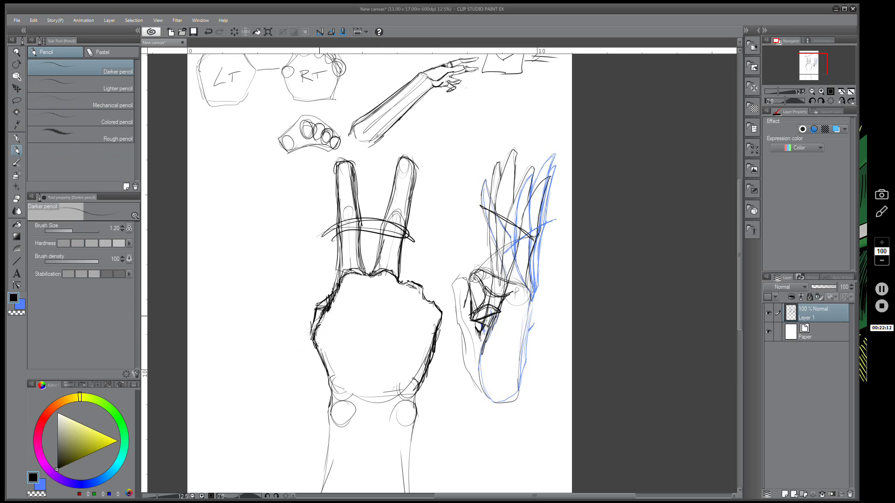
key("e")
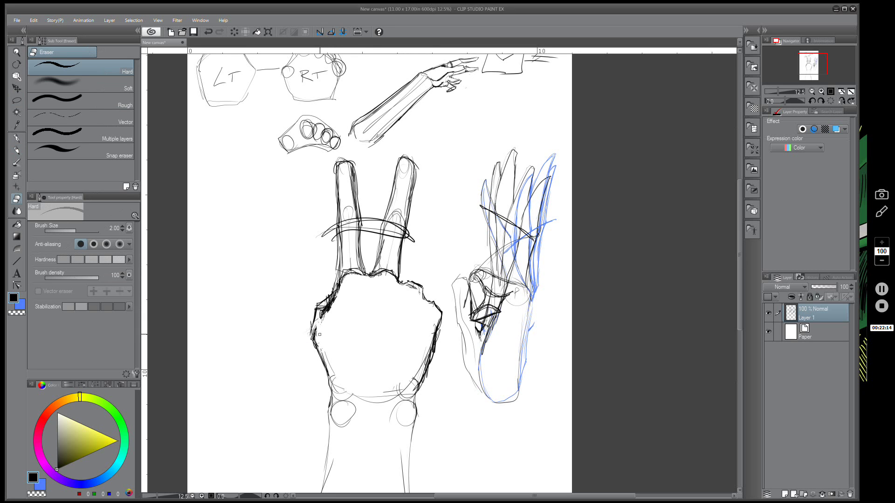
key("p")
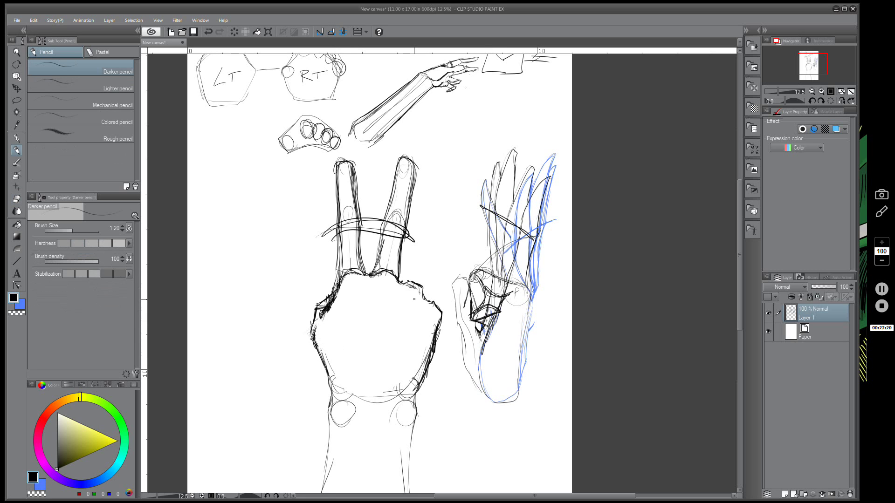
left_click(16, 140)
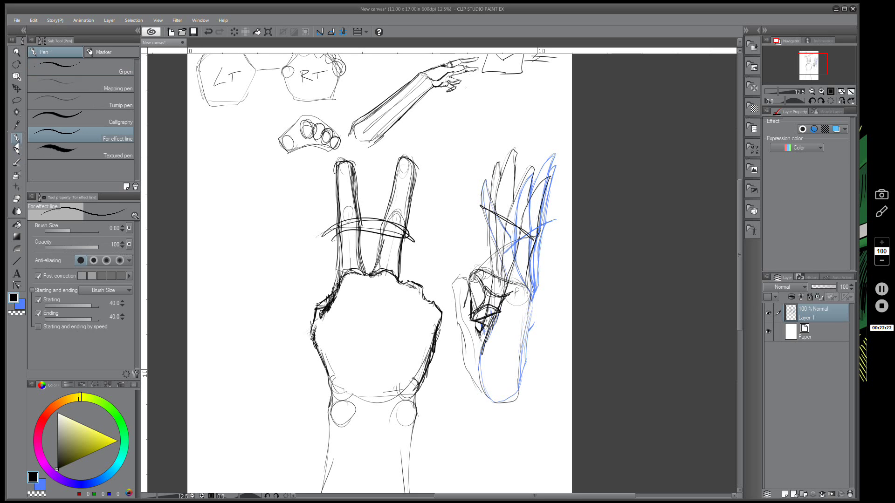
left_click(16, 149)
left_click(16, 140)
left_click(17, 149)
left_click(16, 140)
left_click(16, 148)
left_click(16, 139)
left_click(16, 149)
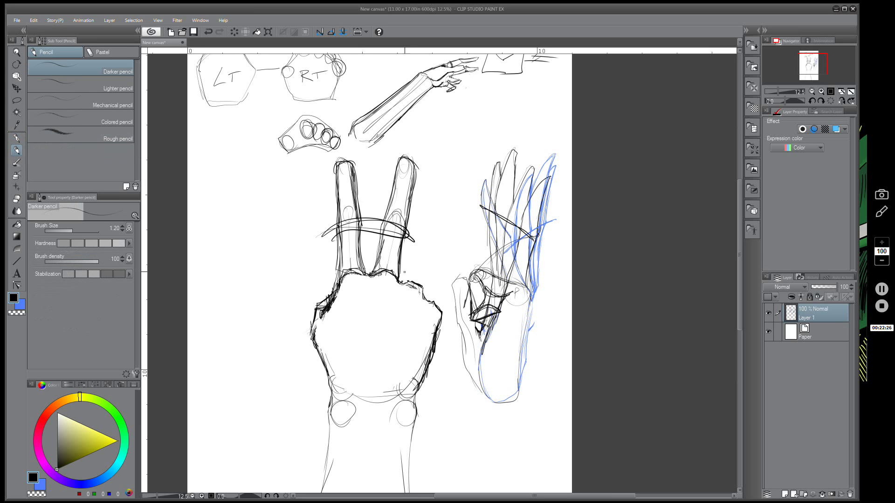
- Darken the outlines of the two raised fingers and the large palm's adjoining outer contour with the Darker pencil
left_click_drag(367, 275, 388, 237)
left_click_drag(372, 268, 405, 160)
mouse_move(414, 166)
left_mouse_down()
mouse_move(398, 270)
mouse_move(438, 325)
left_mouse_up()
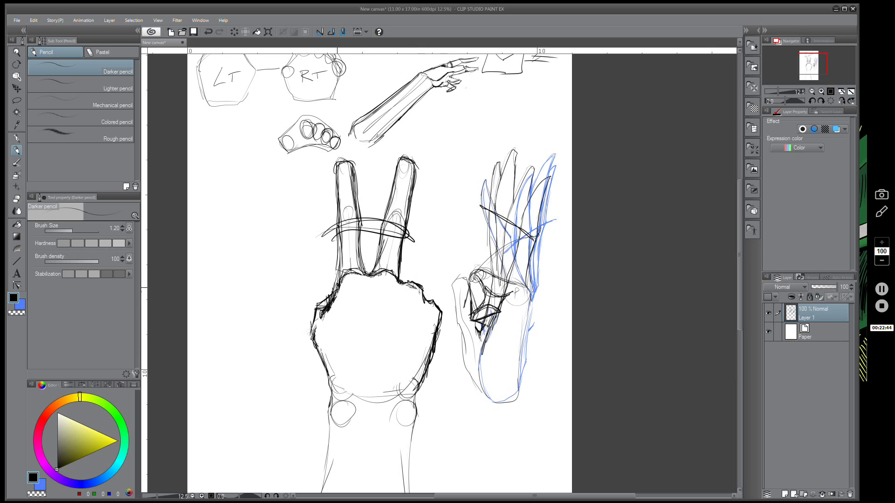
left_click_drag(335, 296, 335, 164)
- Erase the inner construction lines and the crossing guide arcs inside both raised fingers with the Hard eraser, and return to the pencil
key("e")
mouse_move(343, 209)
left_mouse_down()
mouse_move(340, 256)
mouse_move(348, 219)
mouse_move(354, 240)
mouse_move(340, 265)
left_mouse_up()
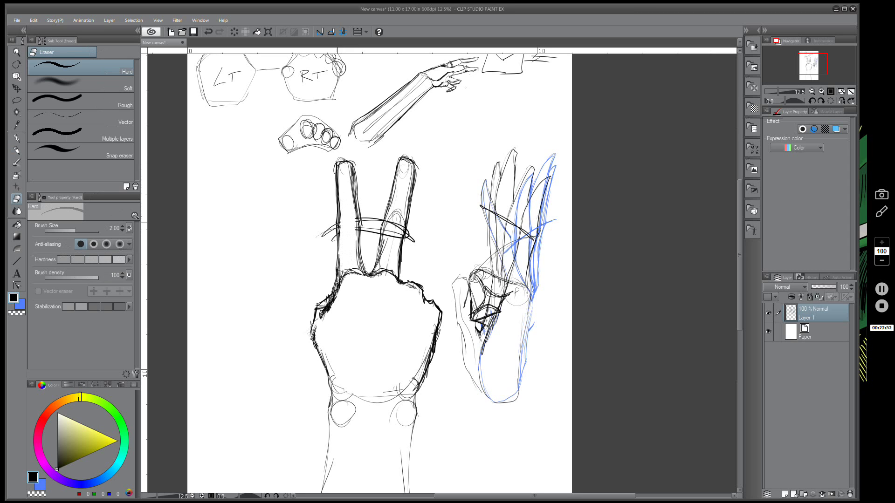
key("p")
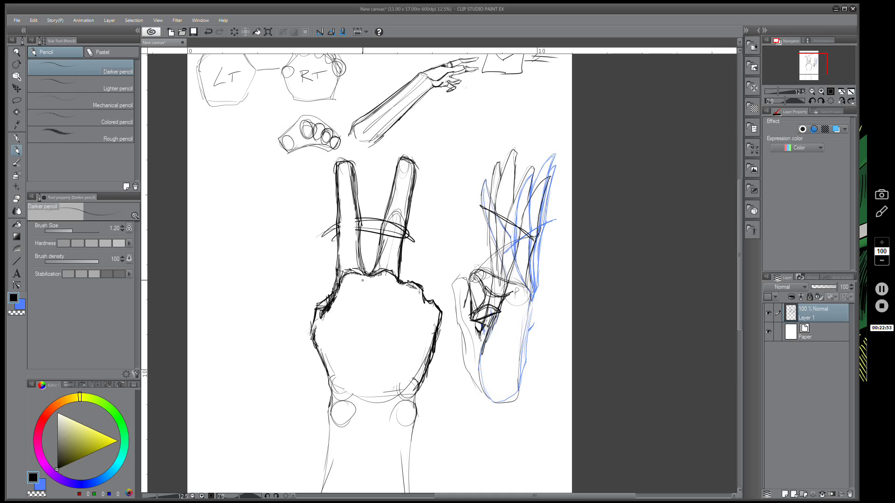
key("e")
mouse_move(388, 224)
left_mouse_down()
mouse_move(393, 212)
mouse_move(401, 242)
mouse_move(388, 224)
left_mouse_up()
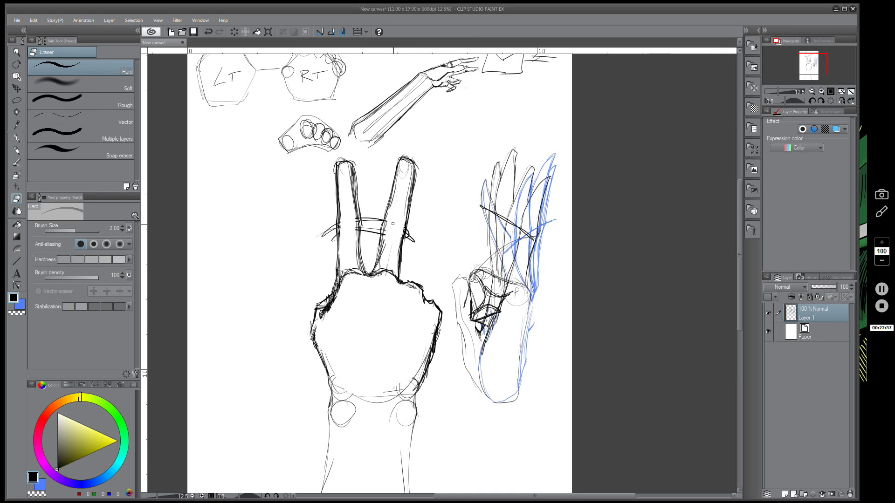
key("p")
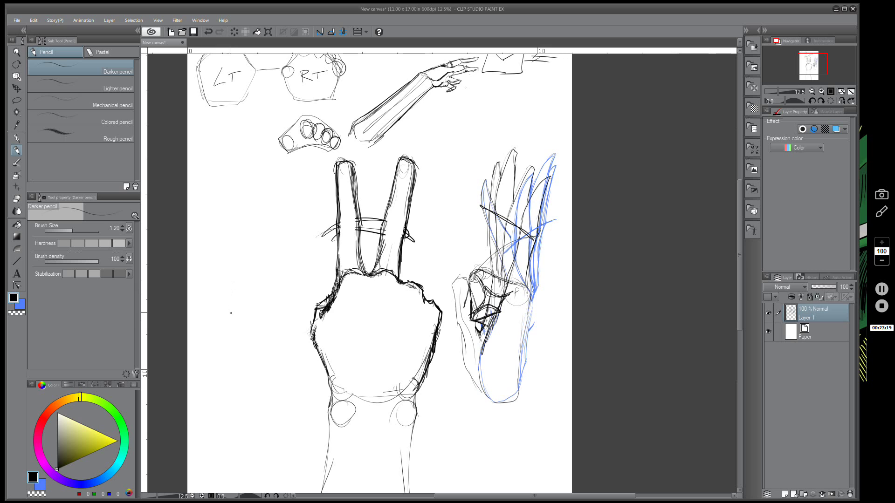
- Sketch a small two-fingers-up hand with a thumb folded over the palm beside the large hand
mouse_move(217, 311)
left_mouse_down()
mouse_move(223, 280)
mouse_move(217, 315)
mouse_move(215, 309)
mouse_move(245, 309)
mouse_move(242, 255)
mouse_move(243, 269)
mouse_move(269, 240)
mouse_move(250, 305)
mouse_move(272, 290)
mouse_move(273, 311)
mouse_move(259, 303)
mouse_move(266, 297)
left_mouse_up()
key("ctrl+z")
key("ctrl+z")
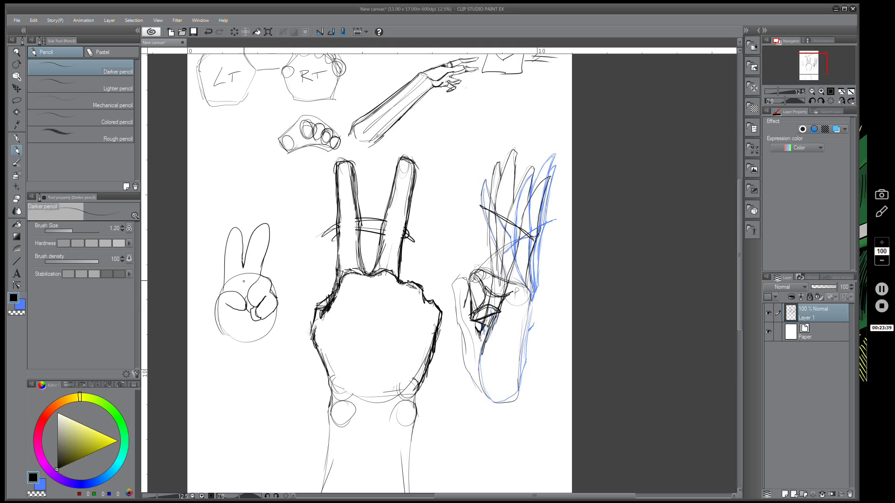
mouse_move(273, 315)
left_mouse_down()
mouse_move(260, 336)
mouse_move(237, 339)
mouse_move(215, 323)
mouse_move(224, 290)
mouse_move(239, 299)
mouse_move(223, 286)
mouse_move(228, 236)
left_mouse_up()
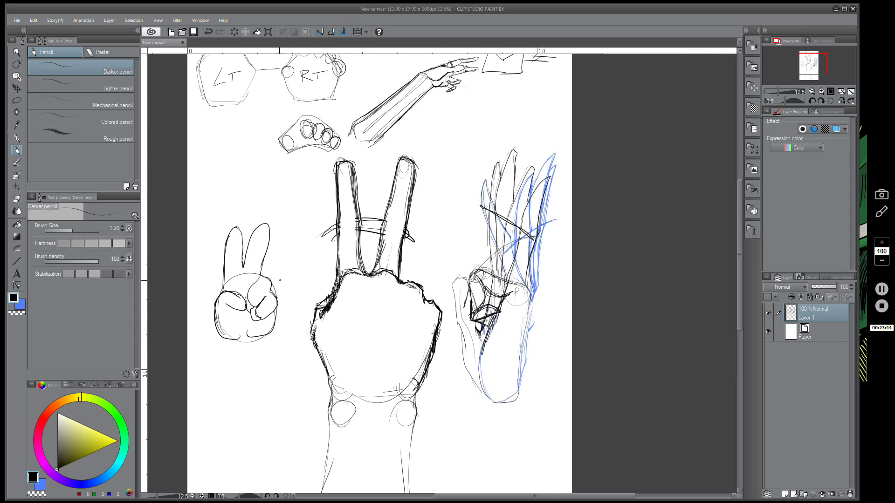
- Lasso the small two-fingers-up hand sketch, delete it, clear the selection and return to the pencil
left_click(13, 113)
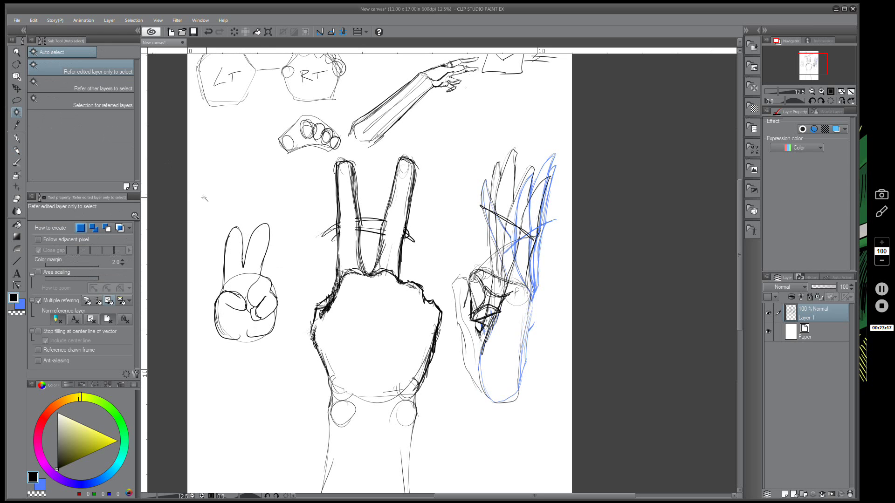
left_click(14, 101)
mouse_move(248, 202)
left_mouse_down()
mouse_move(223, 366)
mouse_move(296, 205)
left_mouse_up()
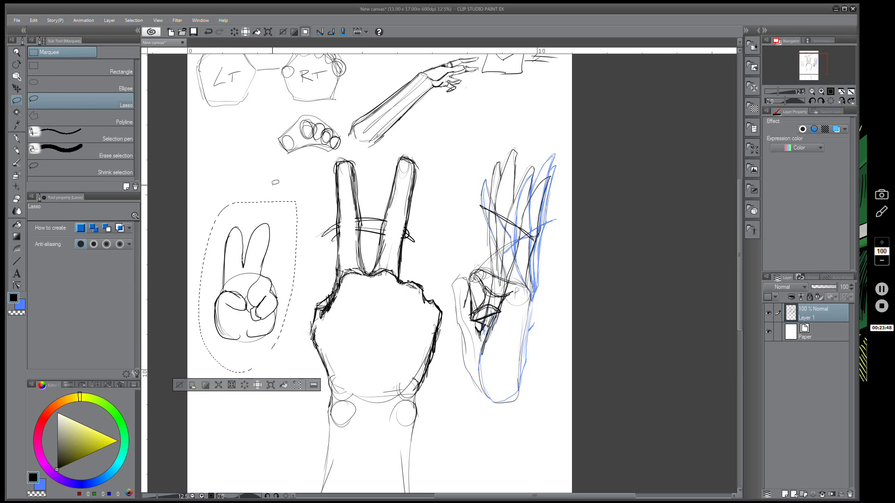
key("ctrl+d")
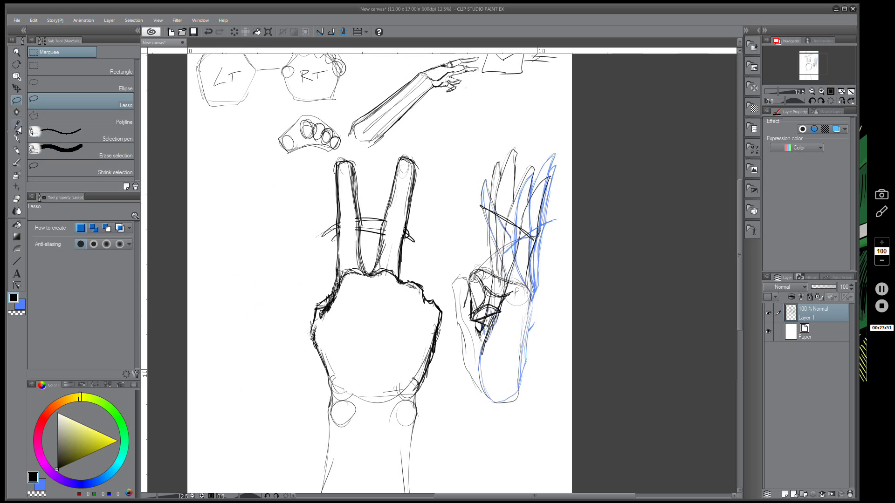
left_click(16, 151)
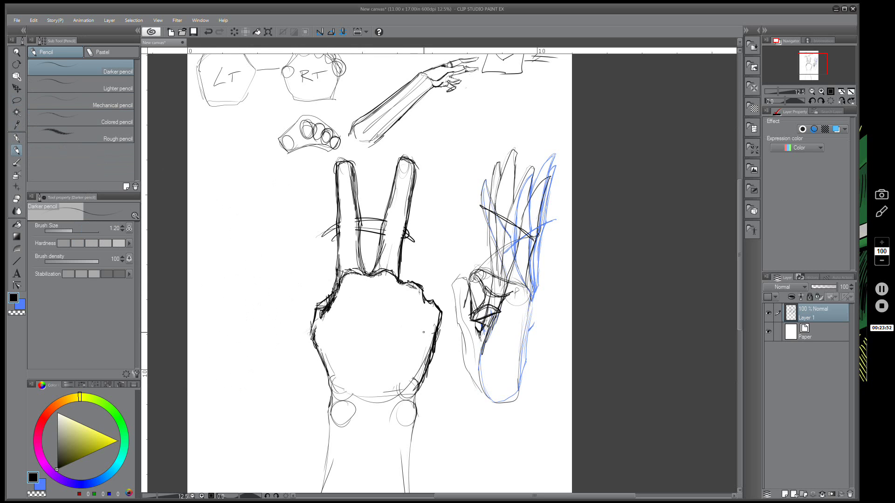
- Darken both side contours of the wrist and upper forearm below the large palm with the Darker pencil
key("e")
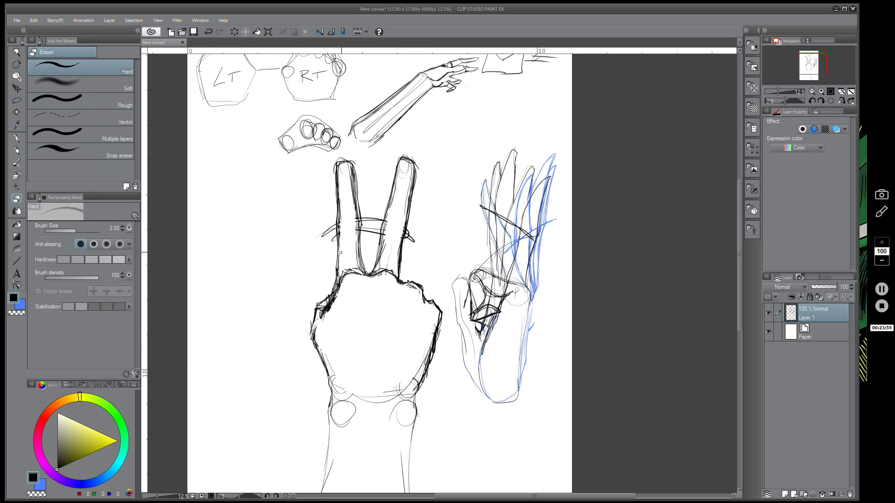
key("p")
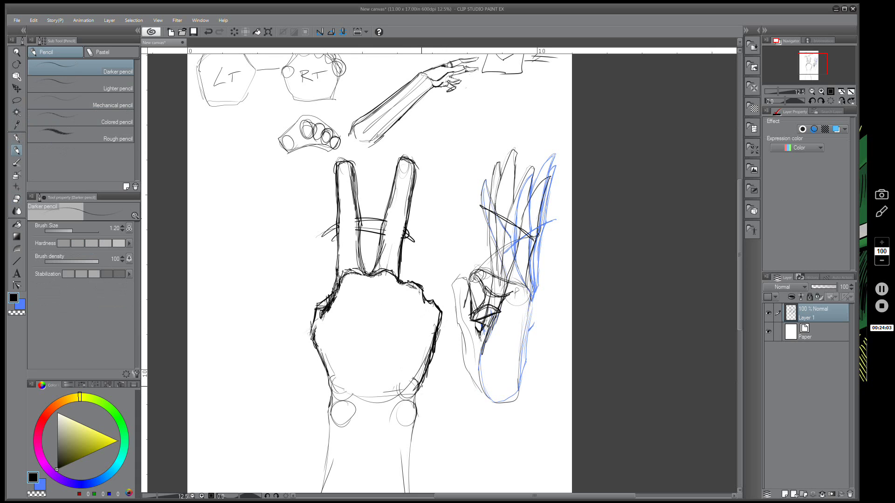
mouse_move(417, 390)
left_mouse_down()
mouse_move(412, 448)
mouse_move(409, 489)
left_mouse_up()
mouse_move(327, 458)
left_mouse_down()
mouse_move(328, 376)
mouse_move(317, 354)
left_mouse_up()
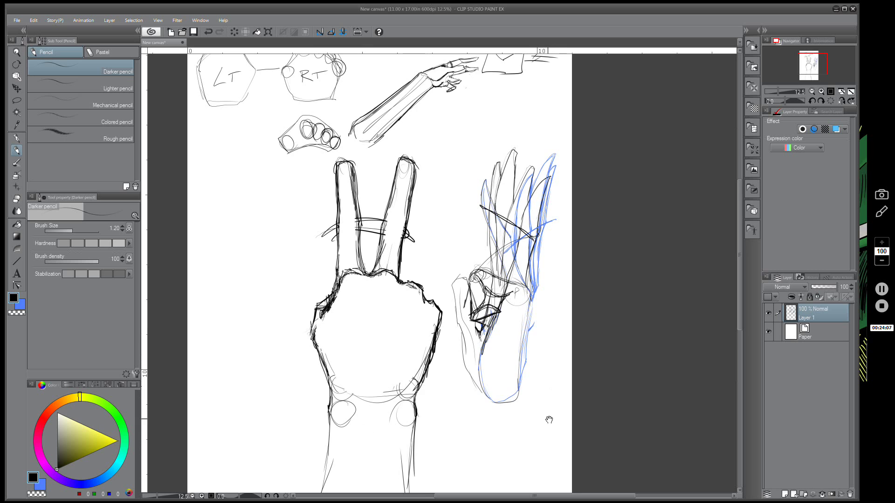
- Add a new layer above the sketch, lower Layer 1's opacity to 34, and make the new layer active
left_click_drag(549, 420, 532, 322)
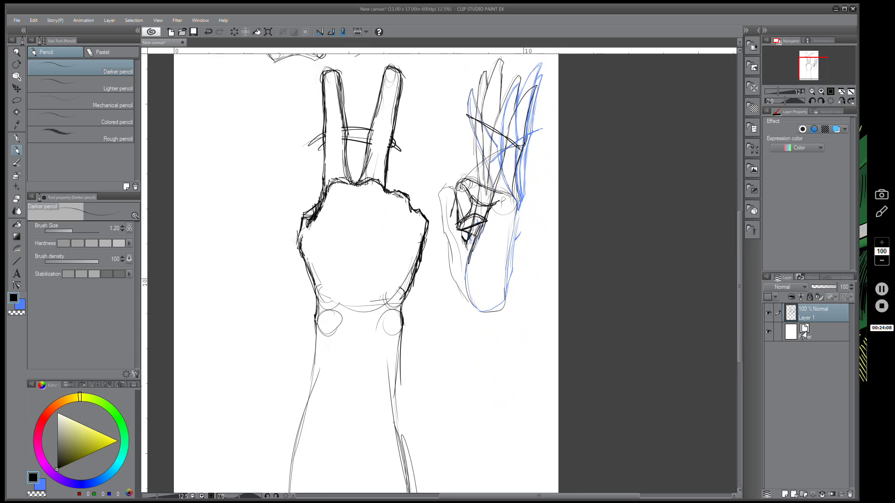
left_click(785, 494)
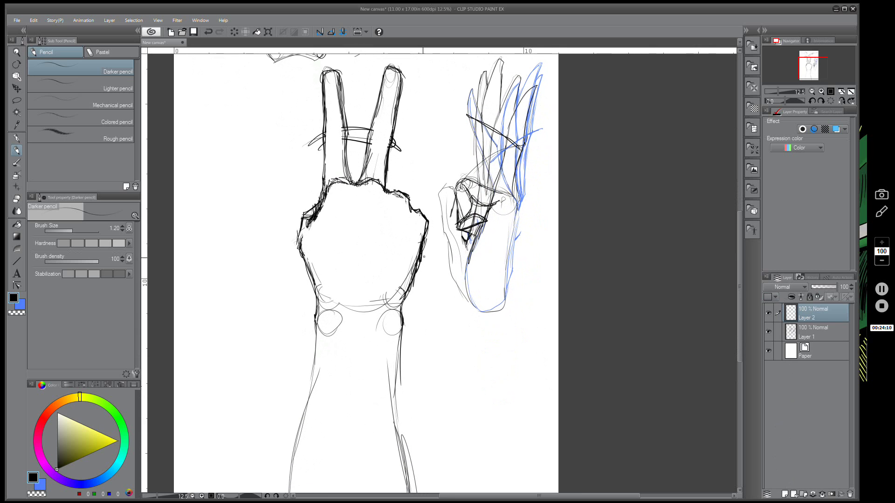
left_click(811, 334)
left_click_drag(825, 287, 816, 288)
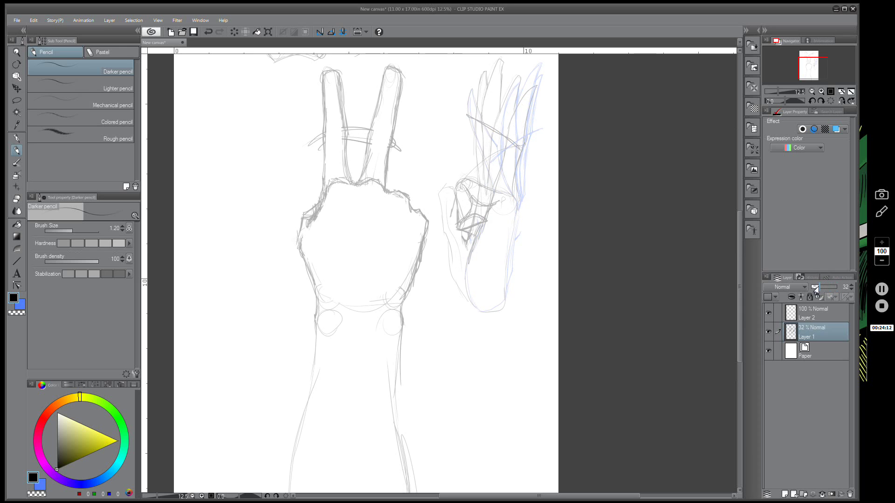
left_click(811, 320)
- Set up the G-pen with a brush size of 1.70, trying a stroke on the palm's contour and undoing it
key("p")
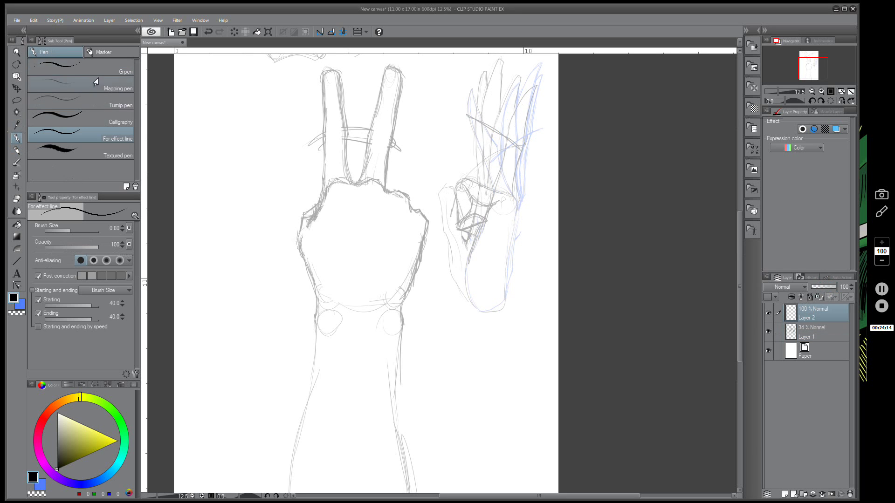
left_click(106, 65)
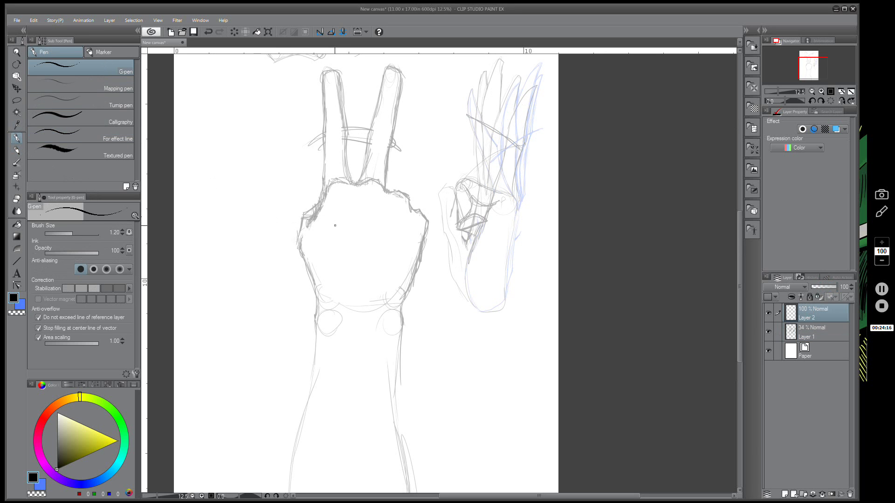
key("bracketright")
key("bracketright")
key("bracketleft")
key("bracketleft")
key("bracketright")
key("bracketright")
left_click_drag(315, 294, 299, 250)
key("ctrl+z")
- Lower the opacity of sketch Layer 1 to 25 and reselect Layer 2 for inking
left_click(820, 331)
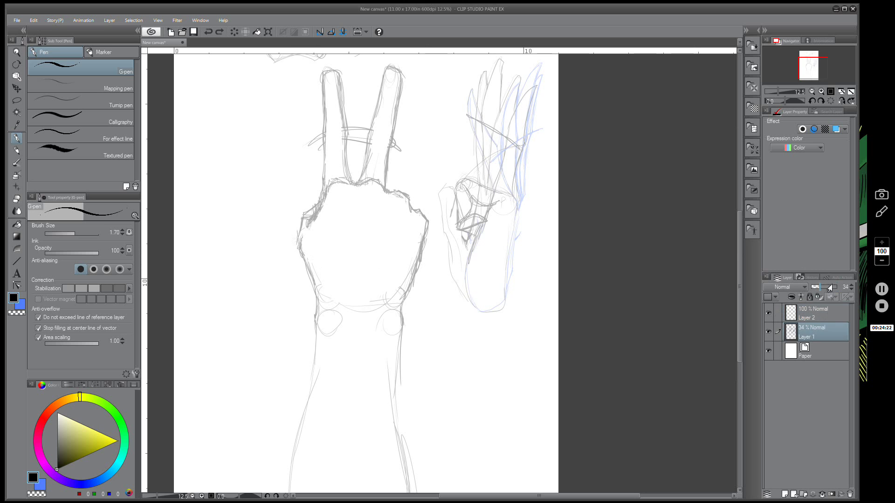
left_click_drag(816, 290, 813, 289)
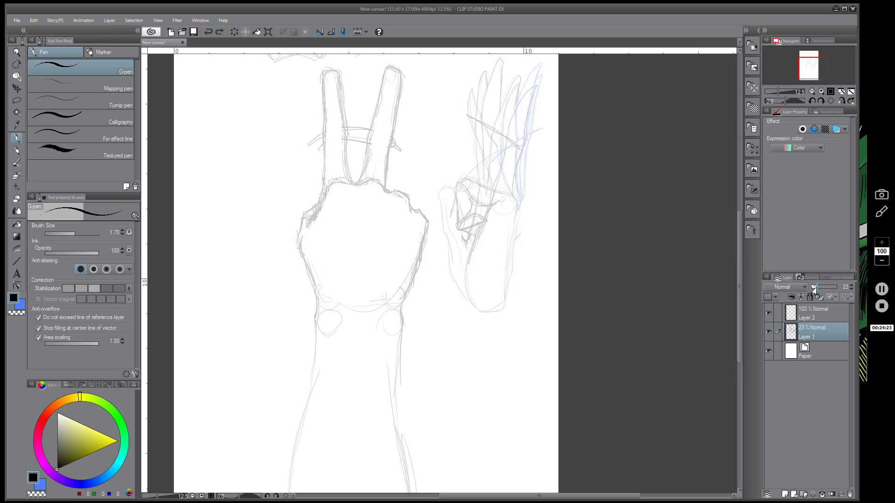
left_click(807, 319)
- Ink the large hand's outer contour and both raised fingers on Layer 2, continuing past the wrist
scroll(429, 368, "up", 3)
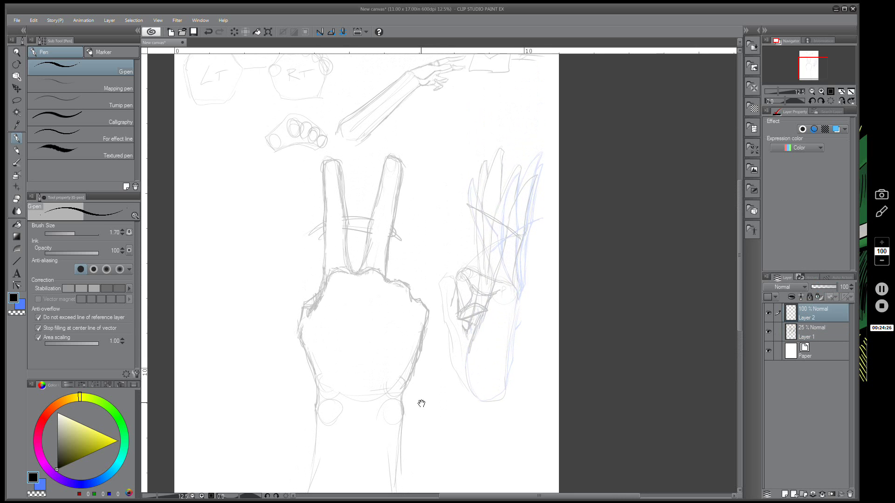
mouse_move(316, 387)
left_mouse_down()
mouse_move(298, 332)
mouse_move(307, 357)
mouse_move(298, 332)
mouse_move(312, 284)
mouse_move(305, 306)
mouse_move(322, 286)
mouse_move(312, 309)
mouse_move(324, 162)
mouse_move(346, 165)
mouse_move(341, 160)
mouse_move(355, 273)
mouse_move(387, 158)
mouse_move(386, 277)
mouse_move(427, 310)
mouse_move(403, 393)
mouse_move(403, 463)
left_mouse_up()
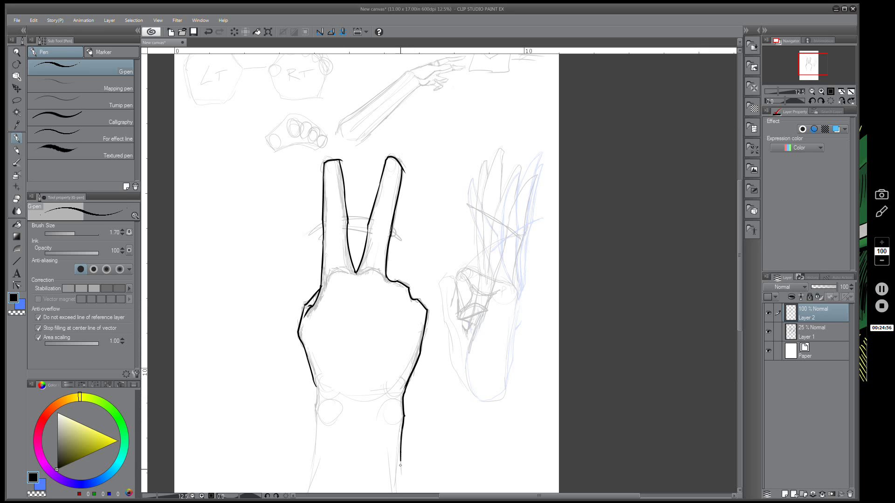
left_click_drag(403, 428, 401, 474)
- Ink both sides of the forearm with long curves flaring outward toward the page's lower edge
left_click_drag(426, 440, 438, 318)
mouse_move(329, 262)
left_mouse_down()
mouse_move(326, 321)
mouse_move(301, 438)
left_mouse_up()
left_click_drag(414, 323, 434, 485)
- Ink a row of curved, downward-pointing spikes along the forearm's outer edge, running off the page at the lower end
left_click_drag(455, 400, 416, 337)
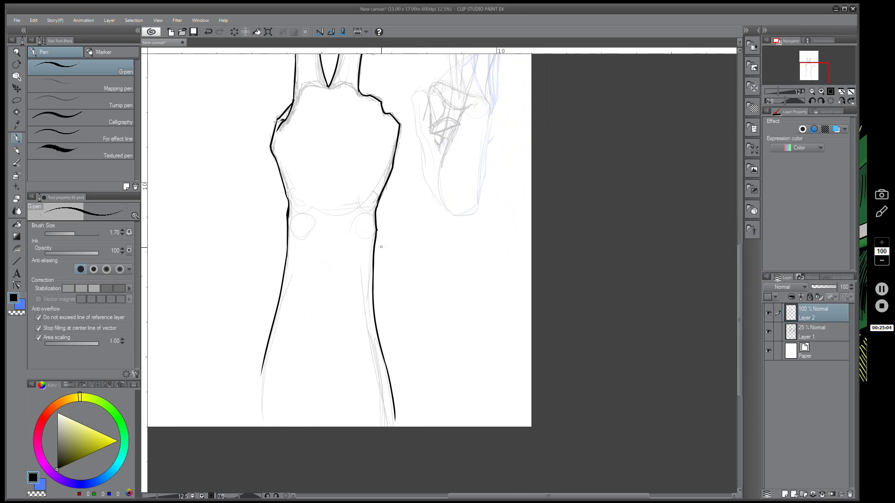
left_click_drag(375, 244, 436, 338)
left_click_drag(371, 294, 436, 329)
left_click_drag(376, 333, 446, 391)
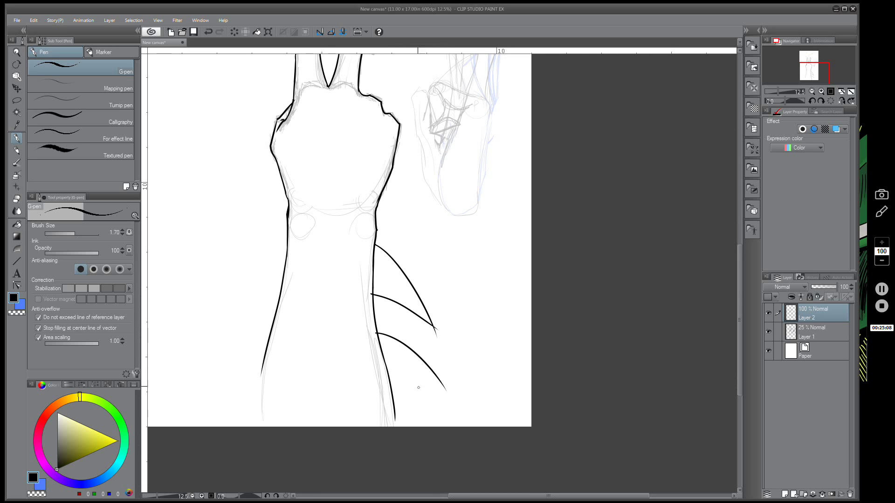
left_click_drag(391, 383, 447, 392)
left_click_drag(395, 403, 466, 440)
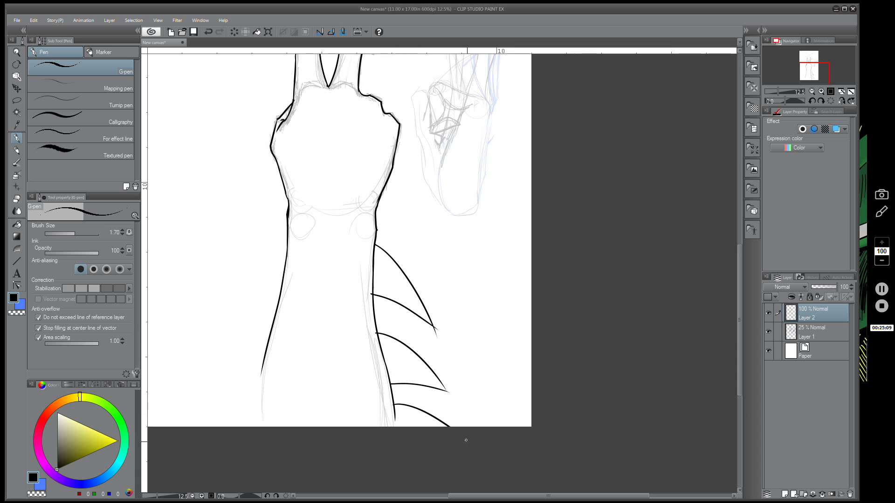
- Erase the overshooting line ends at the spike tips and the raised fingertips with the Hard eraser
left_click_drag(463, 294, 474, 361)
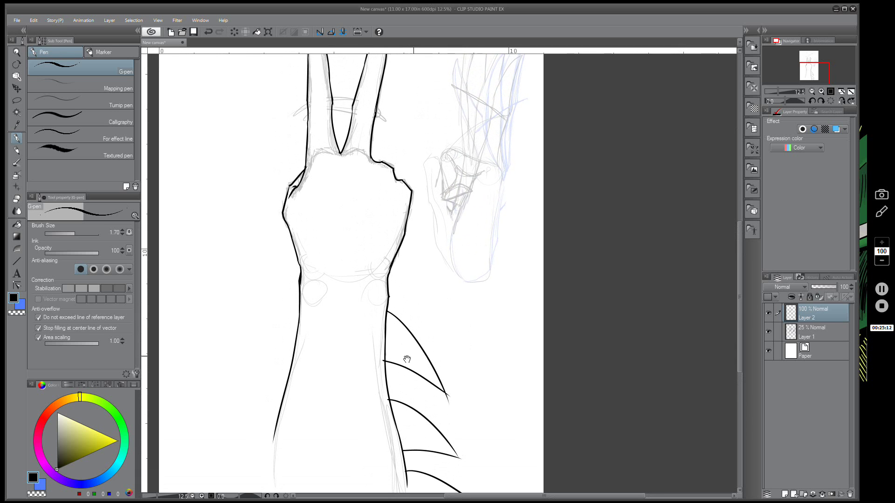
left_click_drag(401, 345, 401, 376)
key("e")
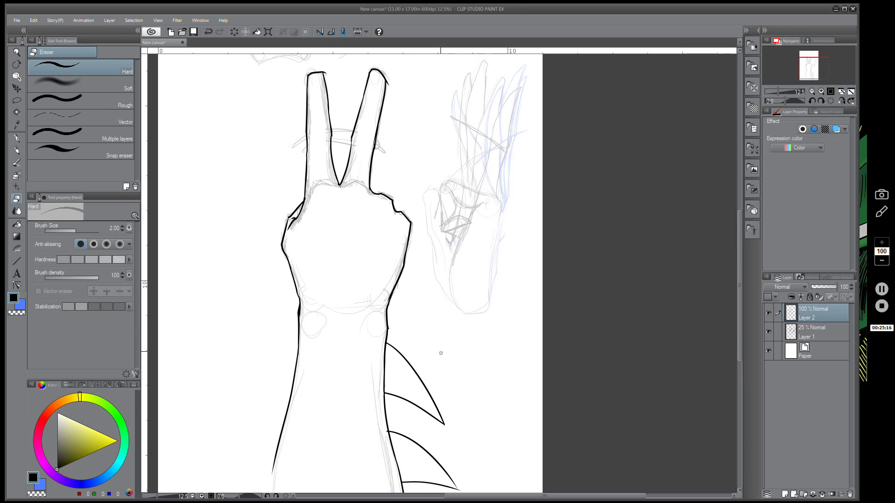
key("p")
left_click_drag(435, 284, 437, 336)
key("e")
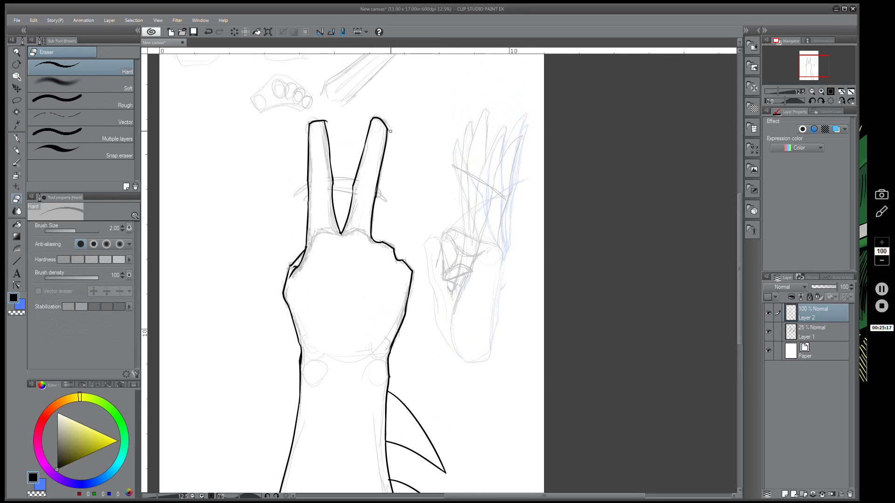
- Ink the short knuckle curves at the base of the two raised fingers with the G-pen
key("p")
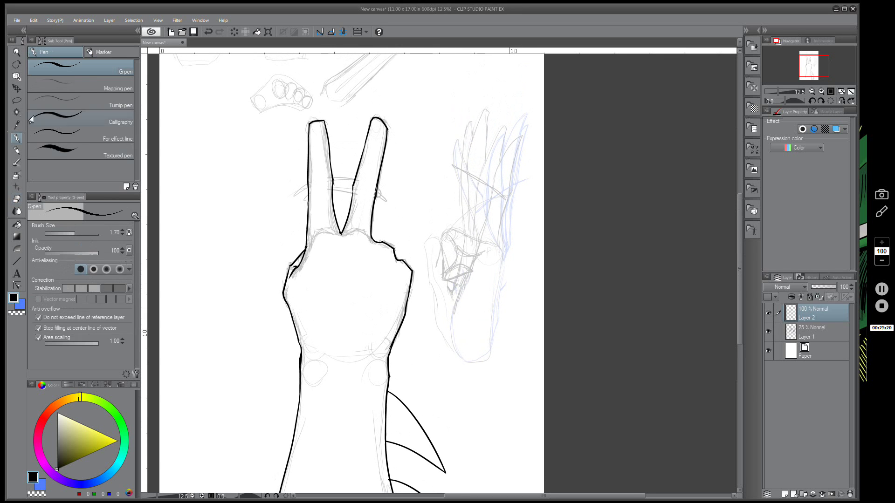
left_click_drag(317, 235, 372, 244)
mouse_move(421, 313)
left_mouse_down()
mouse_move(415, 216)
mouse_move(413, 232)
left_mouse_up()
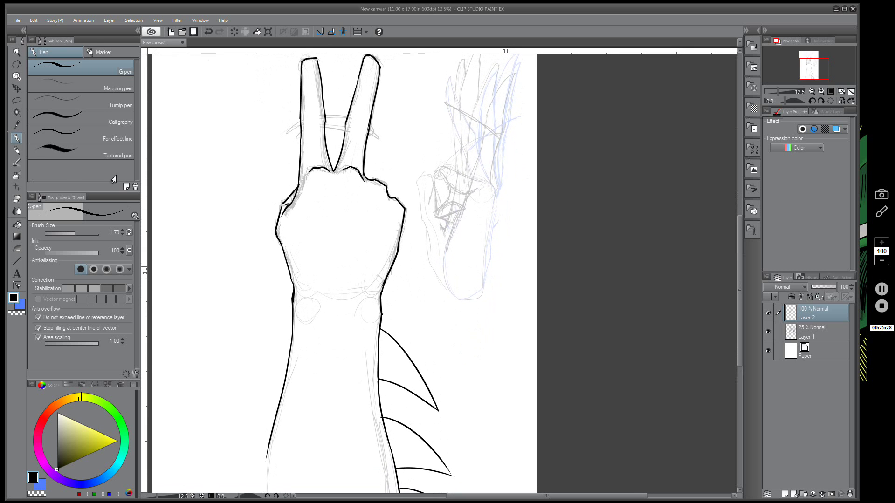
- Lasso a jagged shadow along the palm's and forearm's outer side, adding spiked shadow shapes up the middle forearm to the selection
key("m")
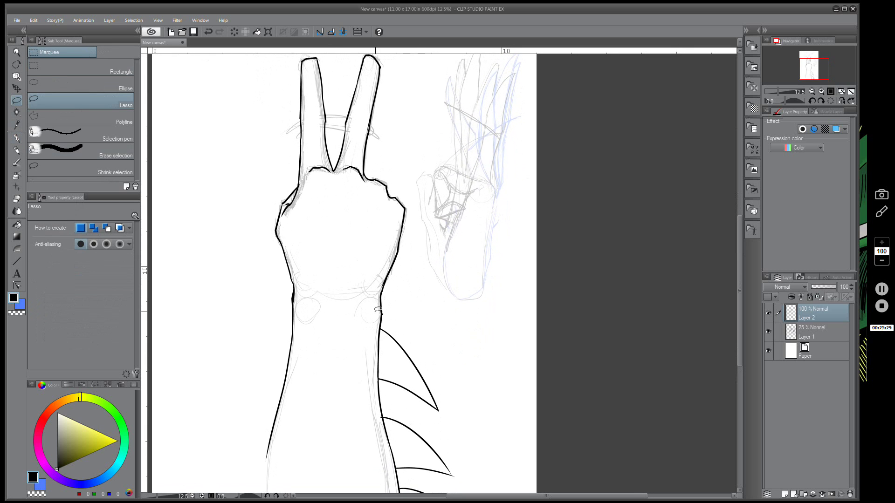
mouse_move(375, 311)
left_mouse_down()
mouse_move(371, 278)
mouse_move(382, 274)
mouse_move(368, 264)
mouse_move(389, 241)
mouse_move(400, 209)
mouse_move(387, 199)
mouse_move(363, 264)
mouse_move(358, 326)
mouse_move(367, 479)
mouse_move(391, 483)
mouse_move(371, 396)
mouse_move(376, 302)
left_mouse_up()
left_click_drag(478, 363, 469, 241)
left_click(93, 229)
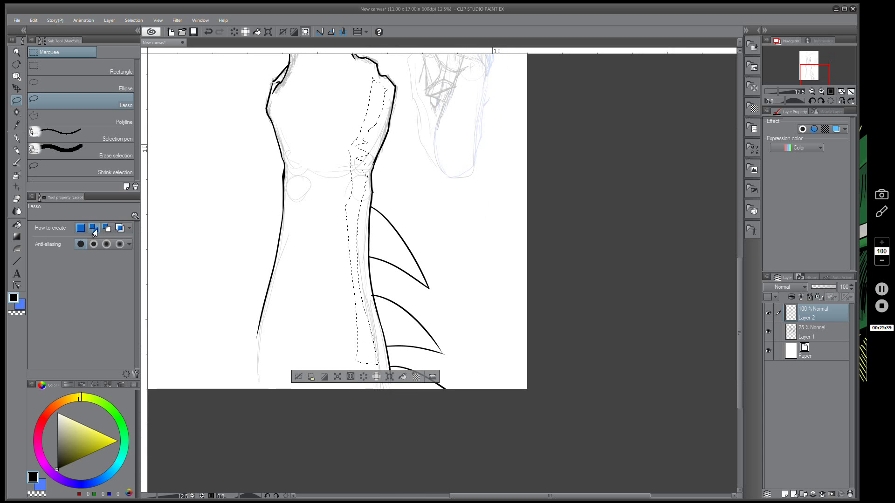
left_click(94, 228)
mouse_move(357, 349)
left_mouse_down()
mouse_move(350, 386)
mouse_move(380, 388)
mouse_move(376, 348)
left_mouse_up()
mouse_move(306, 386)
left_mouse_down()
mouse_move(302, 280)
mouse_move(312, 322)
mouse_move(326, 192)
mouse_move(329, 294)
mouse_move(338, 281)
mouse_move(363, 369)
left_mouse_up()
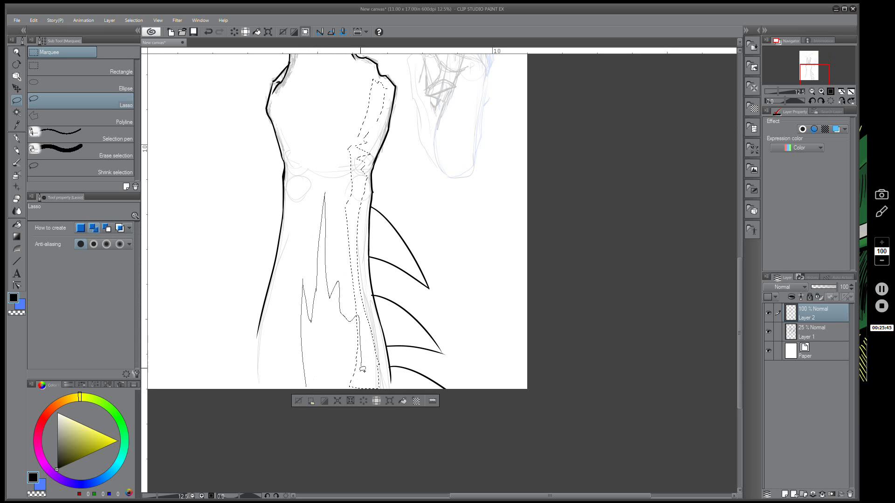
left_click_drag(312, 409, 314, 407)
- Add narrow jagged shadow bands across and down the palm and along both raised fingers to the selection
scroll(392, 204, "up", 5)
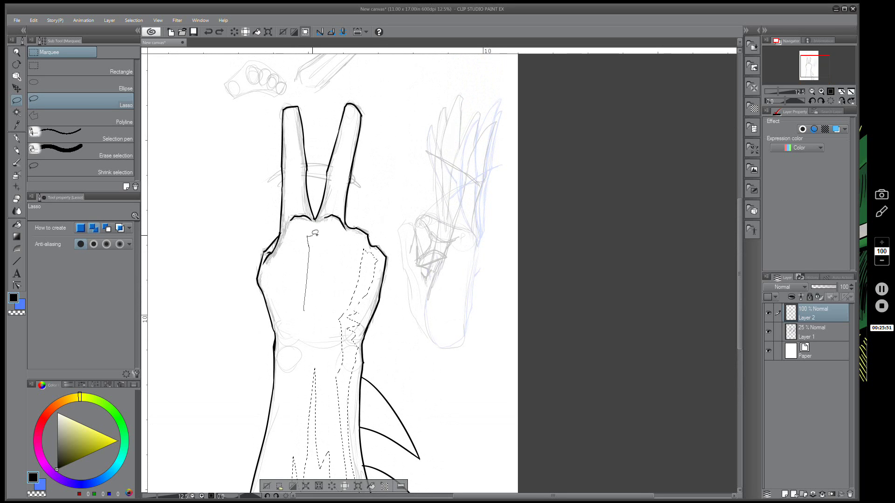
left_click_drag(315, 233, 325, 301)
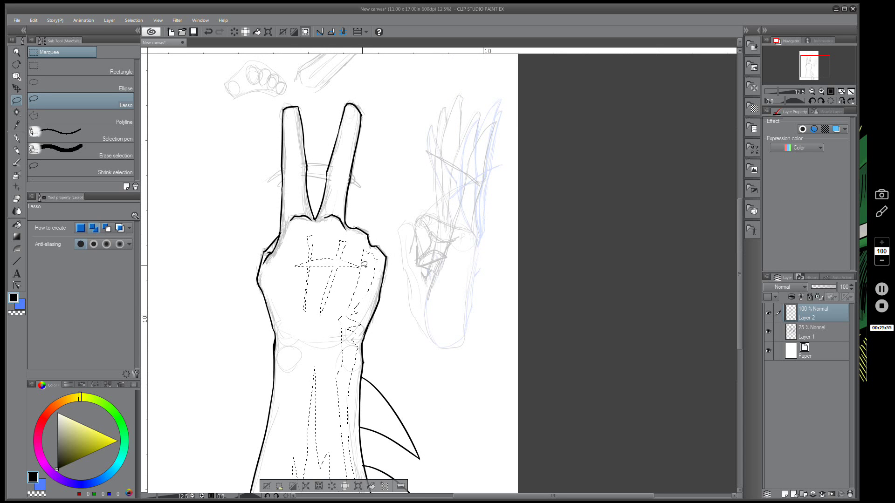
mouse_move(291, 280)
left_mouse_down()
mouse_move(355, 289)
mouse_move(321, 303)
mouse_move(352, 306)
mouse_move(360, 322)
left_mouse_up()
left_click_drag(297, 333, 312, 334)
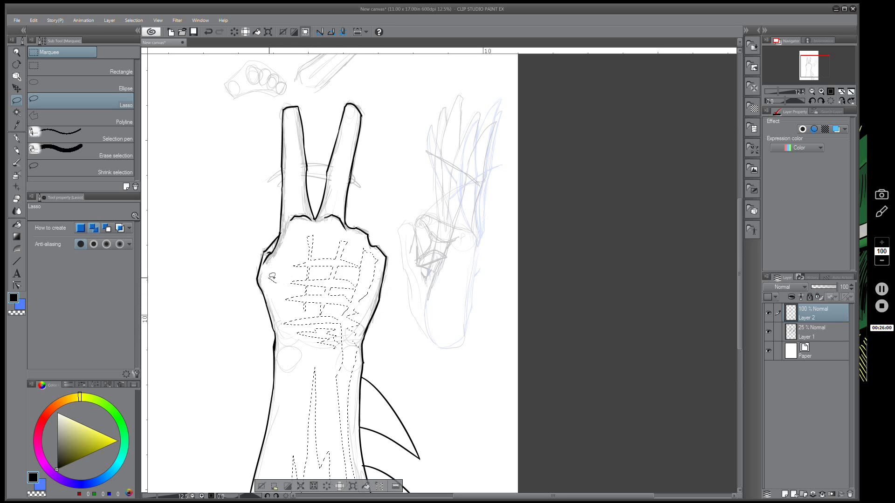
mouse_move(286, 266)
left_mouse_down()
mouse_move(295, 270)
mouse_move(274, 283)
left_mouse_up()
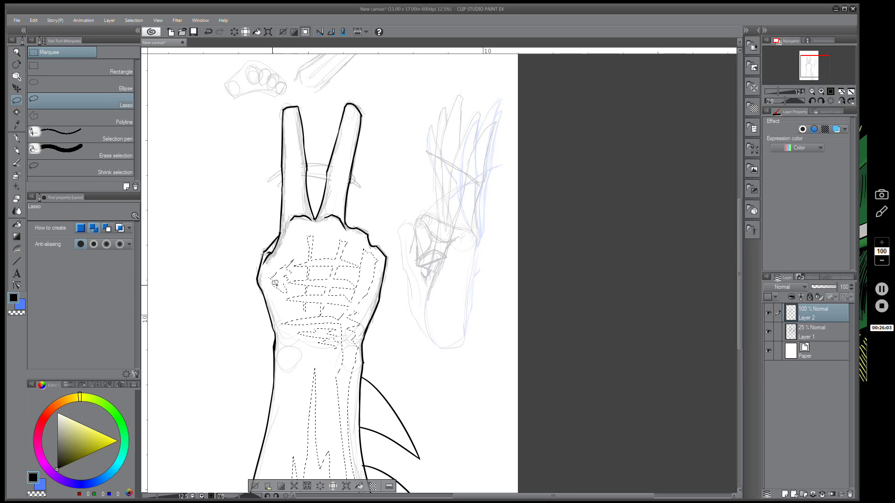
mouse_move(296, 187)
left_mouse_down()
mouse_move(293, 113)
mouse_move(308, 200)
mouse_move(342, 168)
mouse_move(355, 108)
mouse_move(340, 216)
left_mouse_up()
- Fill the selected shadow shapes with black and clear the selection
left_click(359, 486)
left_click(255, 486)
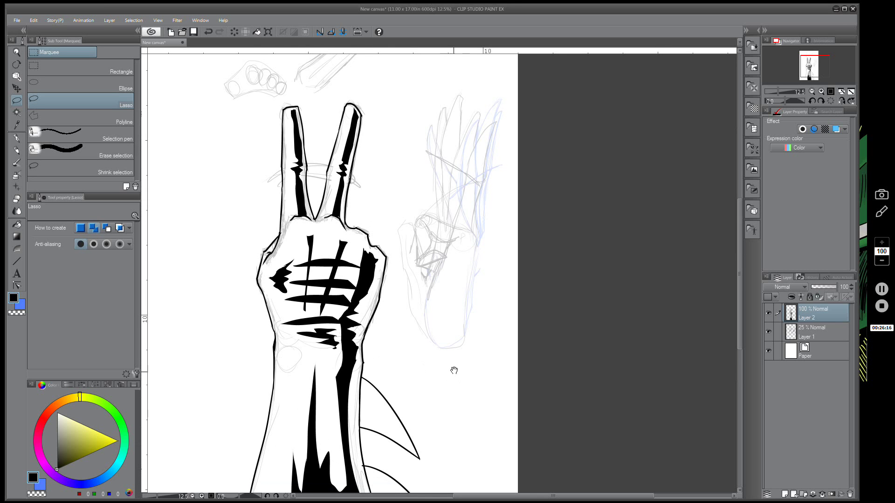
mouse_move(454, 371)
left_mouse_down()
mouse_move(468, 273)
mouse_move(444, 262)
left_mouse_up()
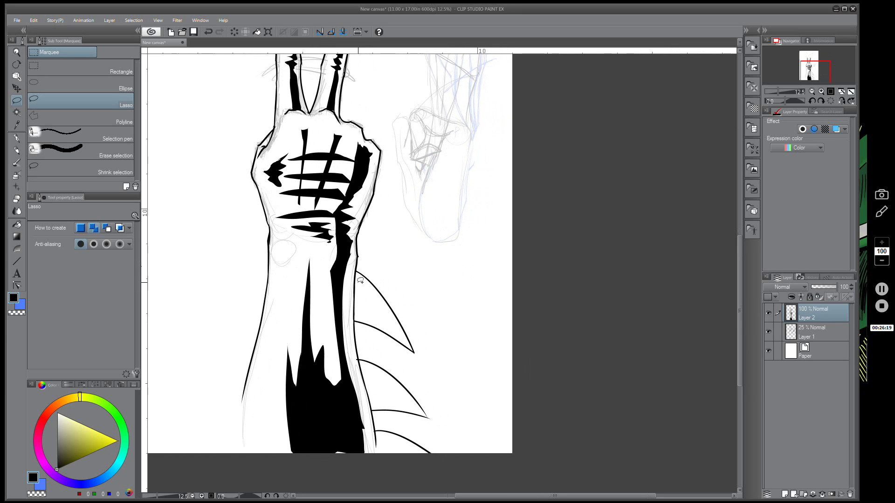
- Lasso the inner shadow shapes of the three forearm spikes, fill them with black and clear the selection
left_click_drag(395, 325, 400, 338)
left_click_drag(356, 298, 355, 294)
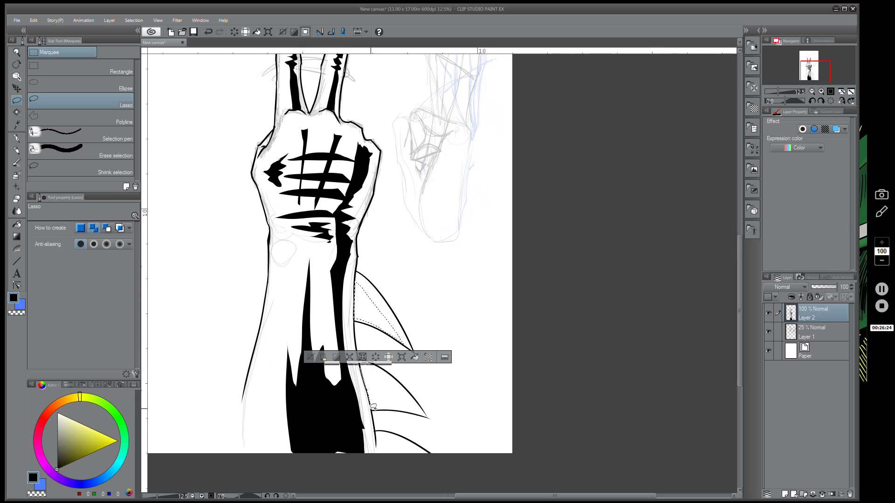
mouse_move(373, 407)
left_mouse_down()
mouse_move(396, 411)
mouse_move(398, 391)
mouse_move(363, 368)
left_mouse_up()
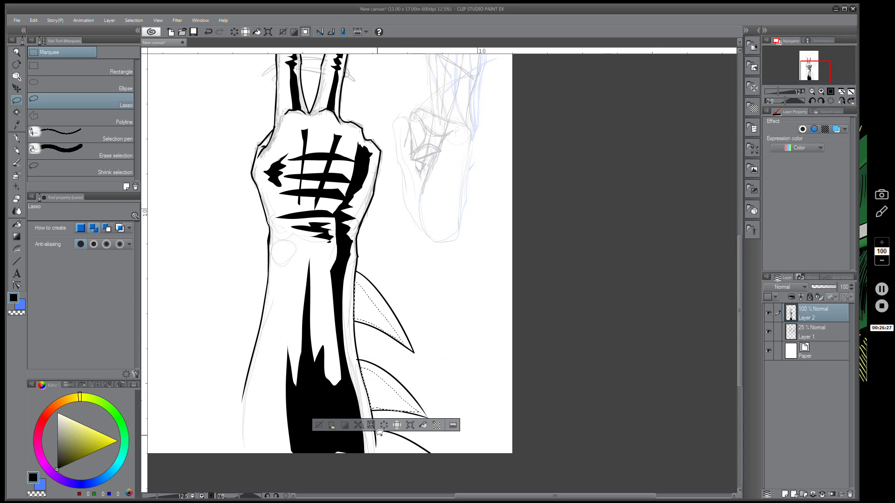
mouse_move(379, 433)
left_mouse_down()
mouse_move(378, 451)
mouse_move(421, 457)
left_mouse_up()
left_click_drag(393, 437, 379, 435)
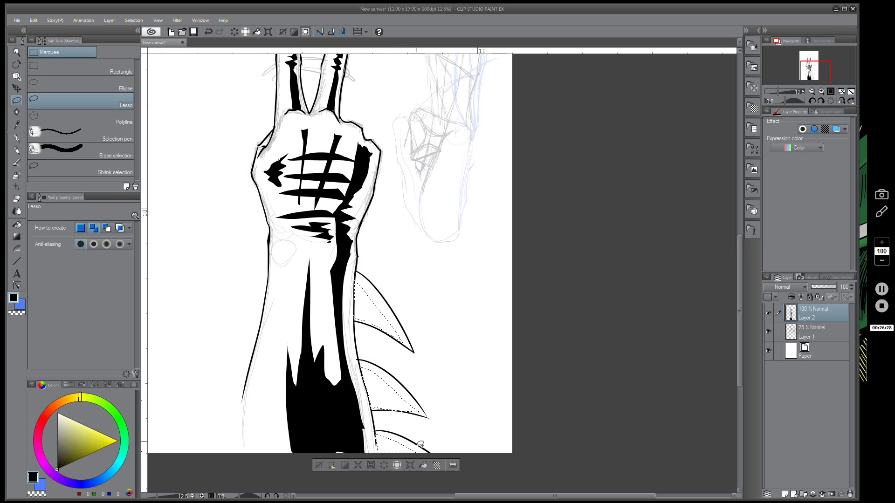
left_click(424, 465)
left_click(319, 466)
- Hide the sketch on Layer 1 and extend the forearm's unfinished outline to the canvas's lower edge with the Darker pencil
mouse_move(479, 257)
left_mouse_down()
mouse_move(499, 325)
mouse_move(491, 323)
left_mouse_up()
left_click(768, 332)
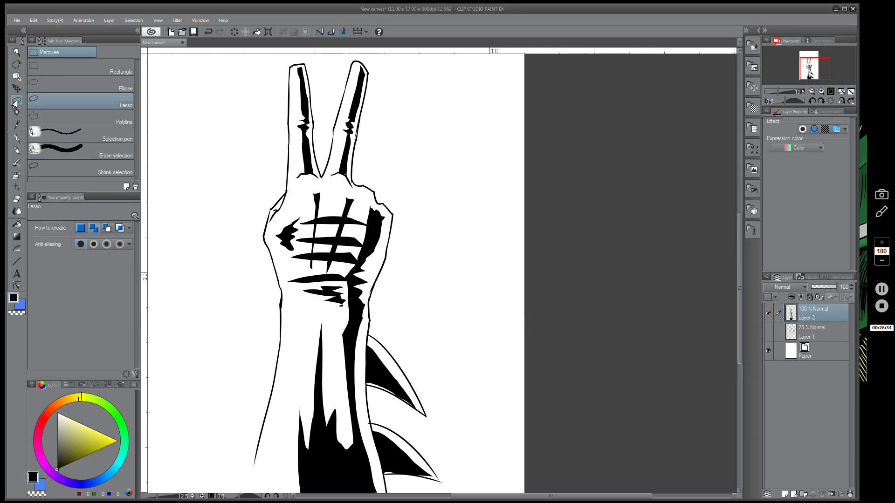
left_click(17, 150)
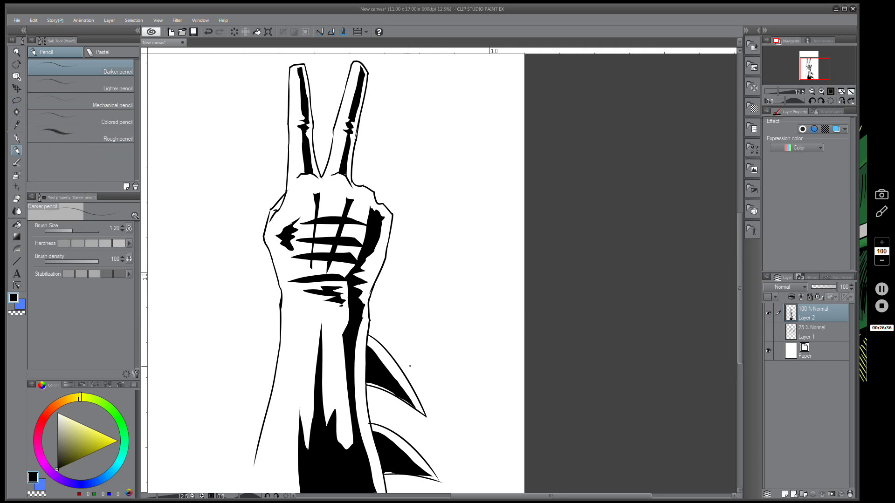
scroll(480, 300, "down", 3)
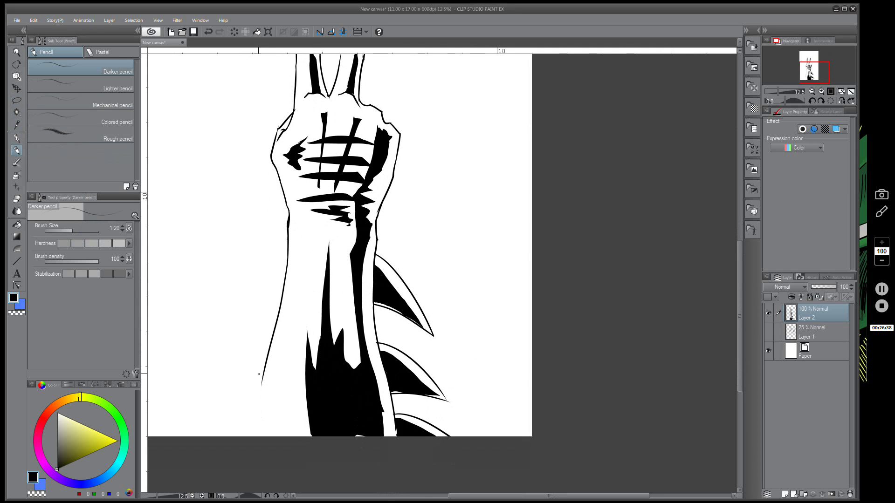
left_click_drag(262, 382, 257, 436)
mouse_move(488, 279)
left_mouse_down()
mouse_move(508, 406)
mouse_move(506, 390)
left_mouse_up()
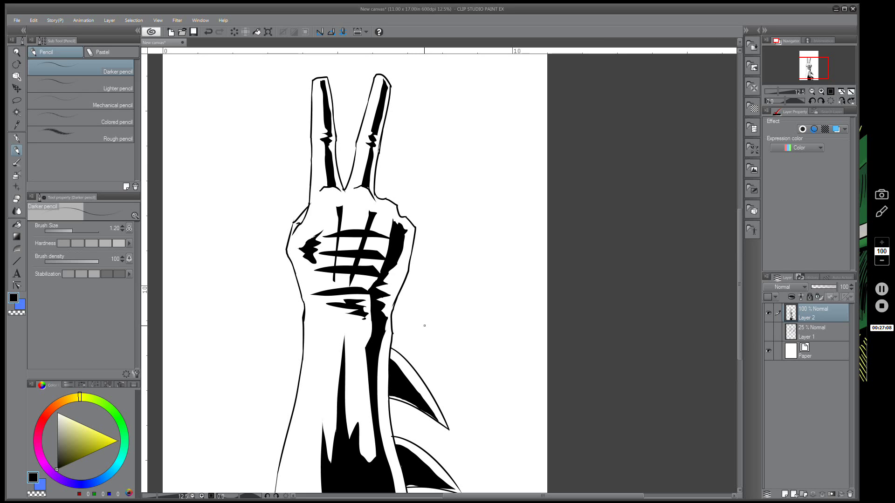
- Hatch diagonal lines between the black shadow spikes on the forearm with the Darker pencil at brush size 1.70
left_click_drag(440, 372, 448, 306)
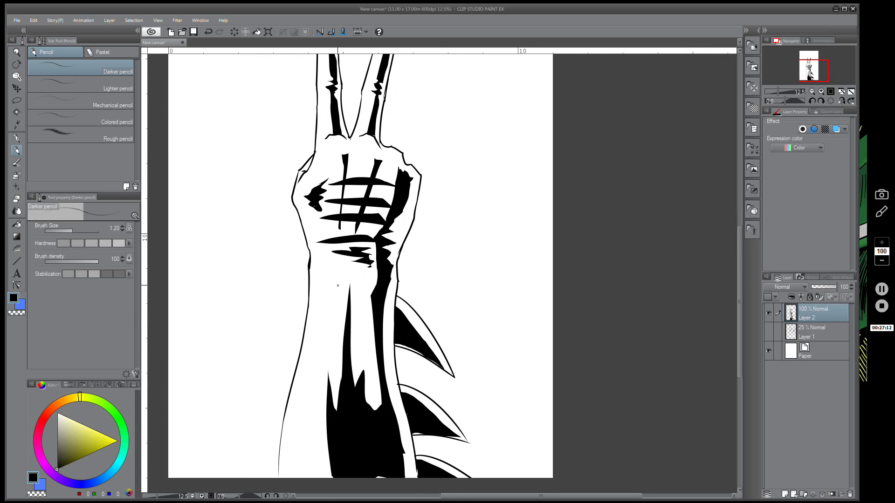
left_click_drag(340, 325, 328, 370)
left_click_drag(330, 367, 322, 381)
mouse_move(344, 353)
left_mouse_down()
mouse_move(328, 384)
mouse_move(344, 360)
mouse_move(328, 407)
mouse_move(345, 377)
mouse_move(332, 406)
left_mouse_up()
left_click_drag(340, 396, 334, 410)
left_click_drag(368, 326, 355, 383)
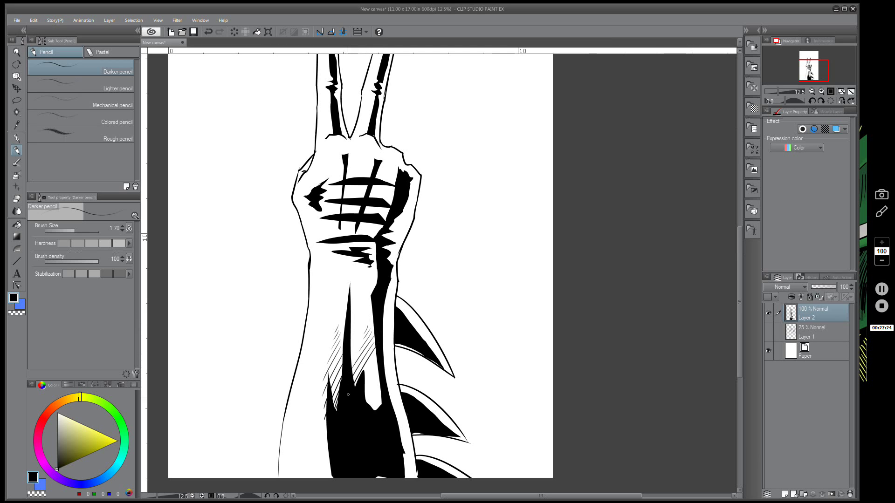
mouse_move(378, 350)
left_mouse_down()
mouse_move(364, 374)
mouse_move(371, 409)
left_mouse_up()
left_click_drag(382, 401, 376, 411)
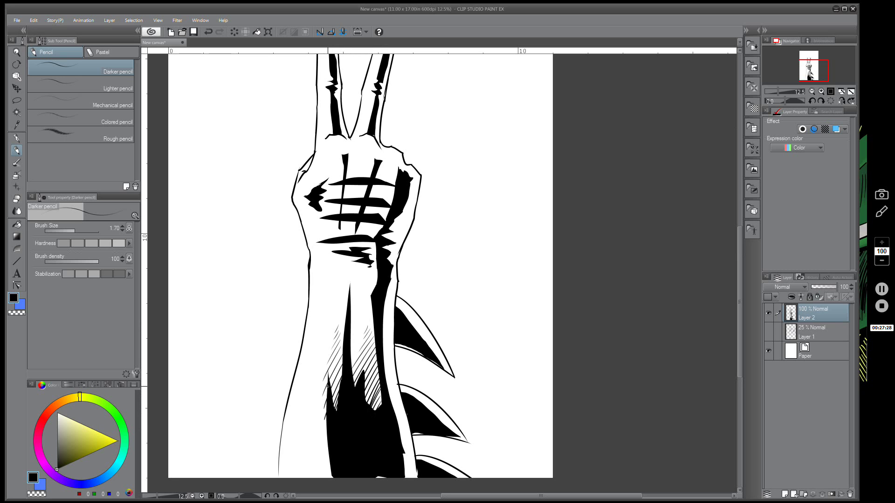
- Hatch diagonal lines from the thumb-side edge of the forearm's black shadow down to the canvas's lower edge
left_click_drag(328, 390, 318, 408)
left_click_drag(327, 396, 308, 428)
left_click_drag(326, 412, 298, 461)
mouse_move(327, 426)
left_mouse_down()
mouse_move(295, 477)
mouse_move(314, 454)
left_mouse_up()
left_click_drag(326, 440, 307, 477)
left_click_drag(328, 449, 317, 477)
left_click_drag(330, 459, 326, 478)
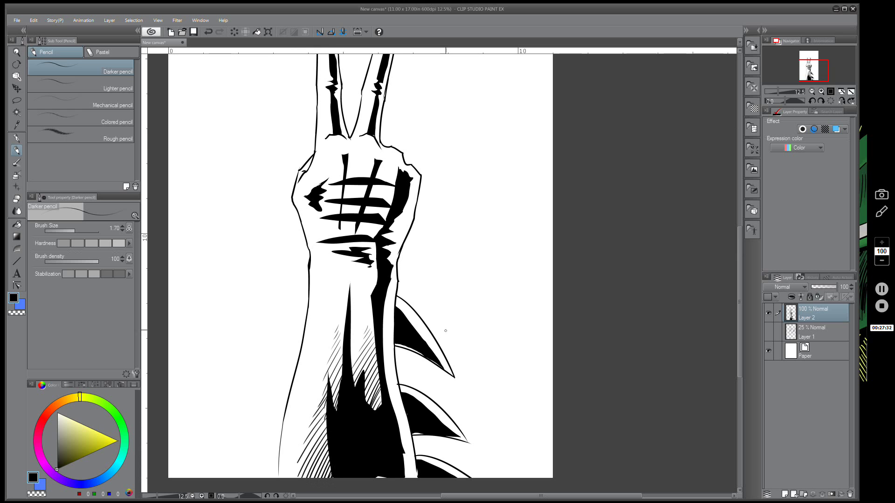
- Show the rough sketch on Layer 1 again and make that layer active
left_click_drag(475, 319, 462, 407)
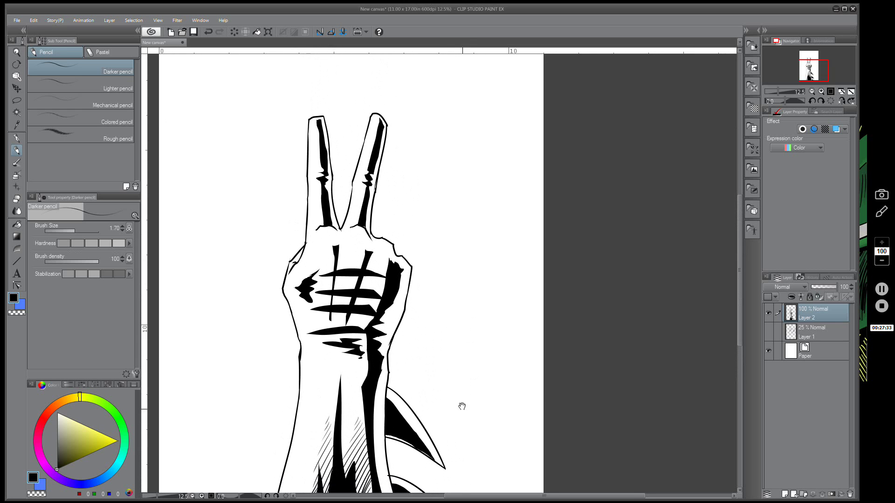
left_click(768, 331)
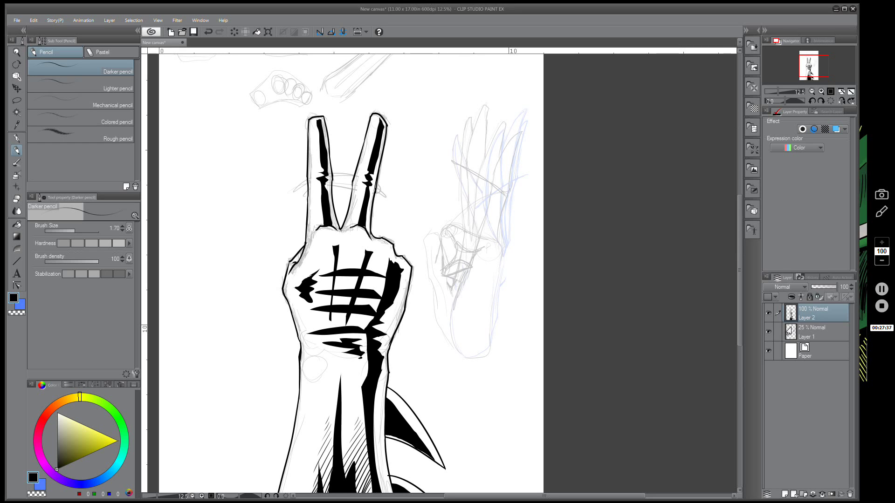
left_click(810, 336)
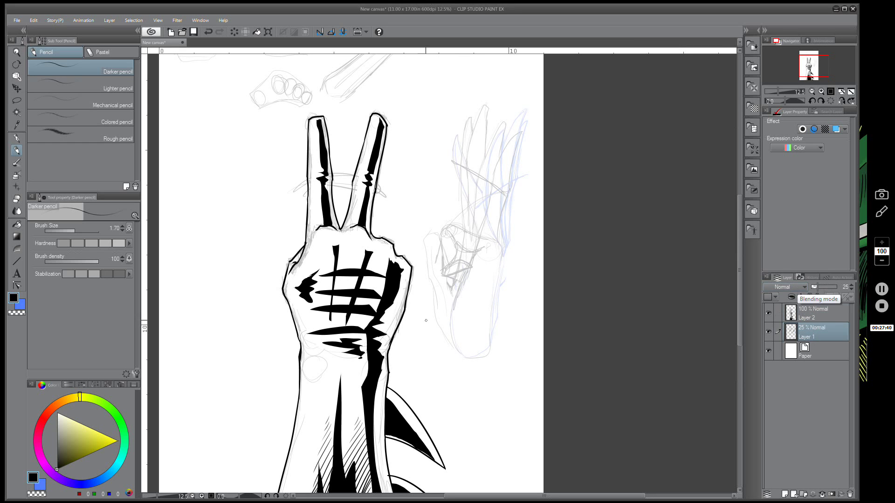
left_click_drag(443, 331, 445, 285)
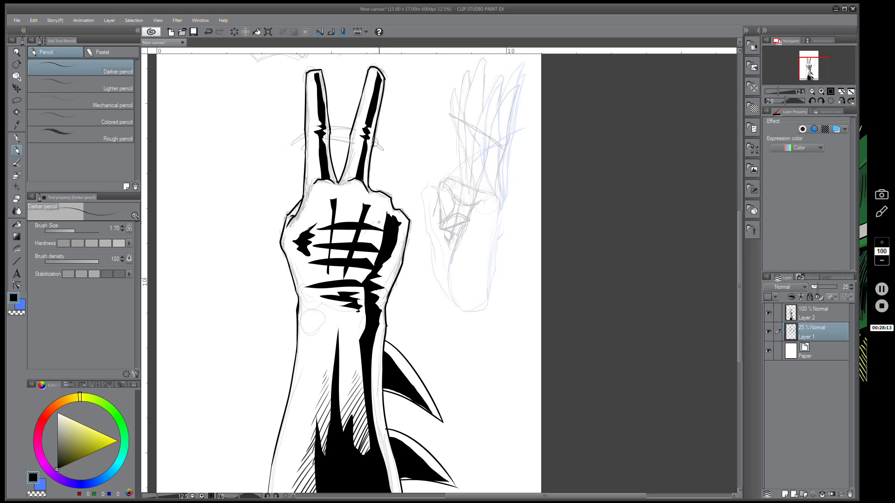
left_click_drag(356, 254, 376, 232)
left_click_drag(356, 261, 381, 230)
left_click_drag(348, 278, 380, 234)
mouse_move(354, 278)
left_mouse_down()
mouse_move(379, 239)
mouse_move(356, 280)
left_mouse_up()
left_click_drag(371, 269, 360, 301)
key("ctrl+z")
key("ctrl+z")
key("ctrl+z")
key("ctrl+z")
key("ctrl+z")
key("ctrl+z")
key("ctrl+z")
left_click(311, 298)
scroll(451, 379, "down", 1)
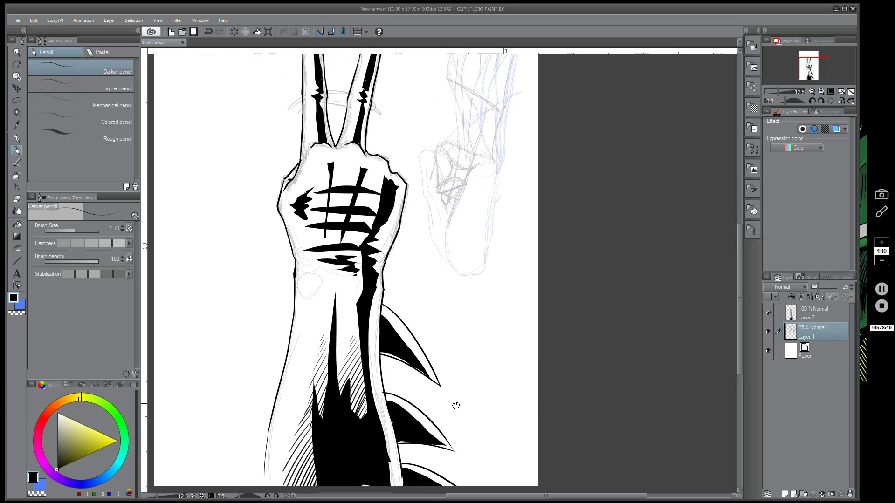
- Undo the last stray stroke on the sketch layer and make the inked Layer 2 active
mouse_move(459, 424)
left_mouse_down()
mouse_move(456, 439)
mouse_move(453, 428)
left_mouse_up()
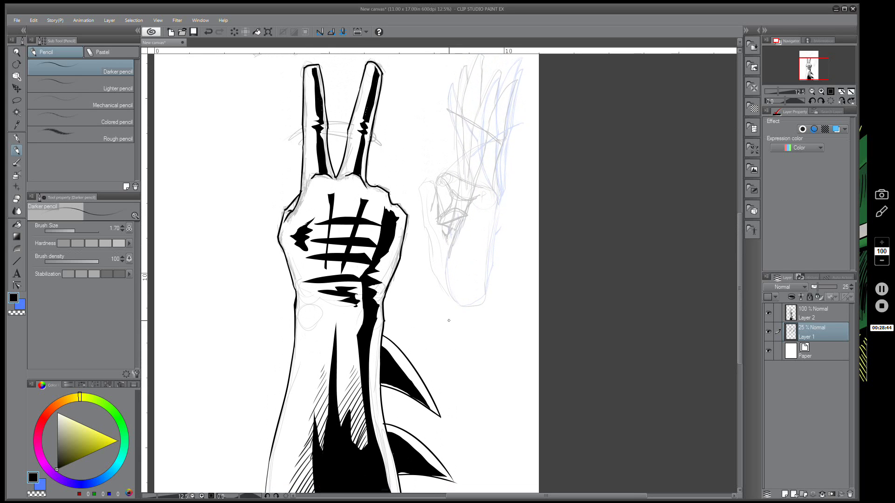
left_click_drag(449, 320, 458, 342)
key("ctrl+z")
left_click(815, 315)
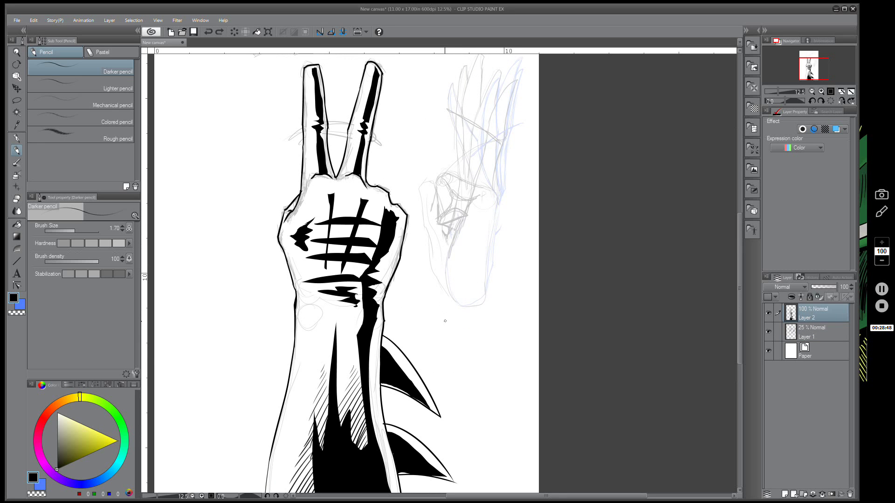